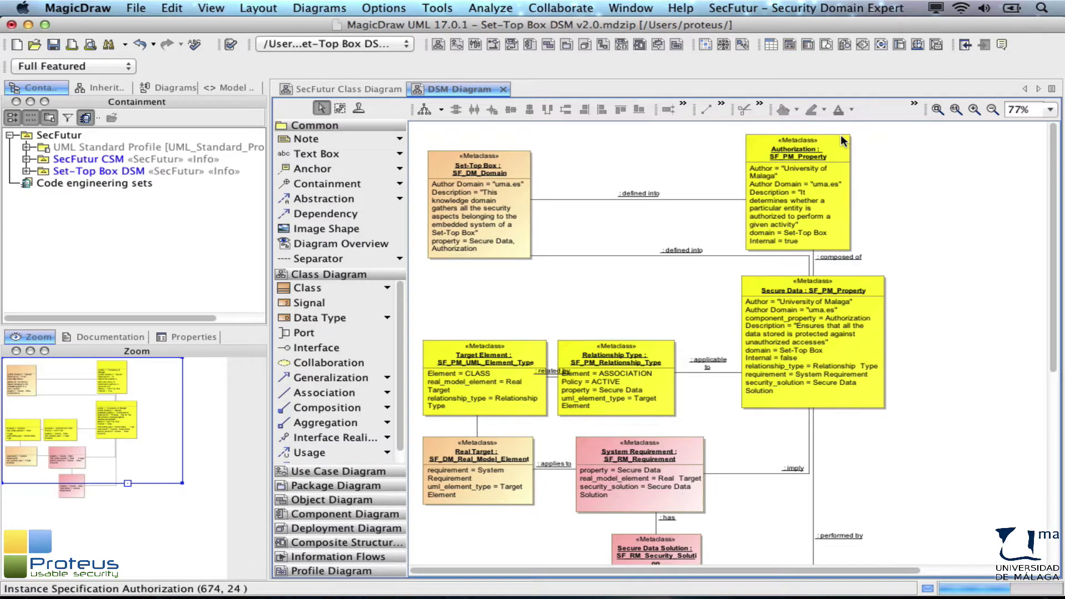
Place a new instance beside the Authorization property in the DSM diagram, with SF_TM_Threat as its classifier.
left_click(333, 501)
left_click(333, 482)
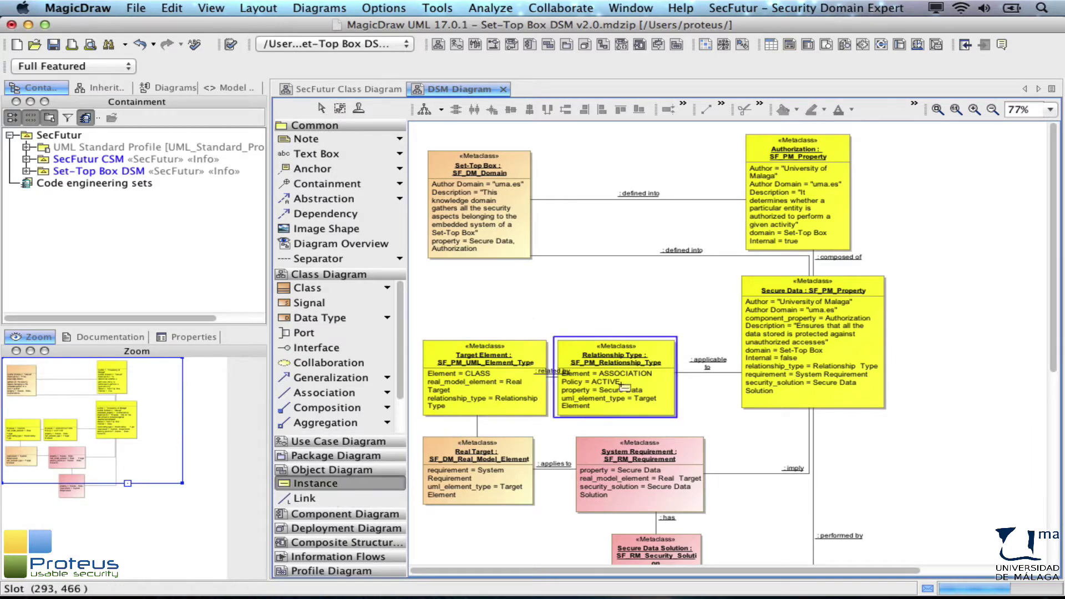
left_click(926, 133)
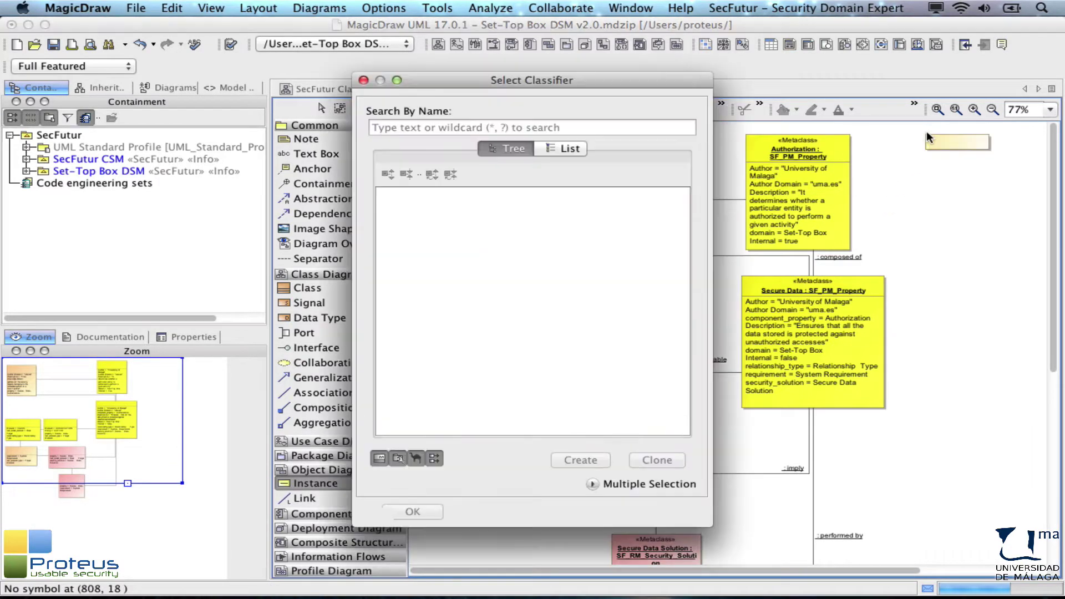
type("s")
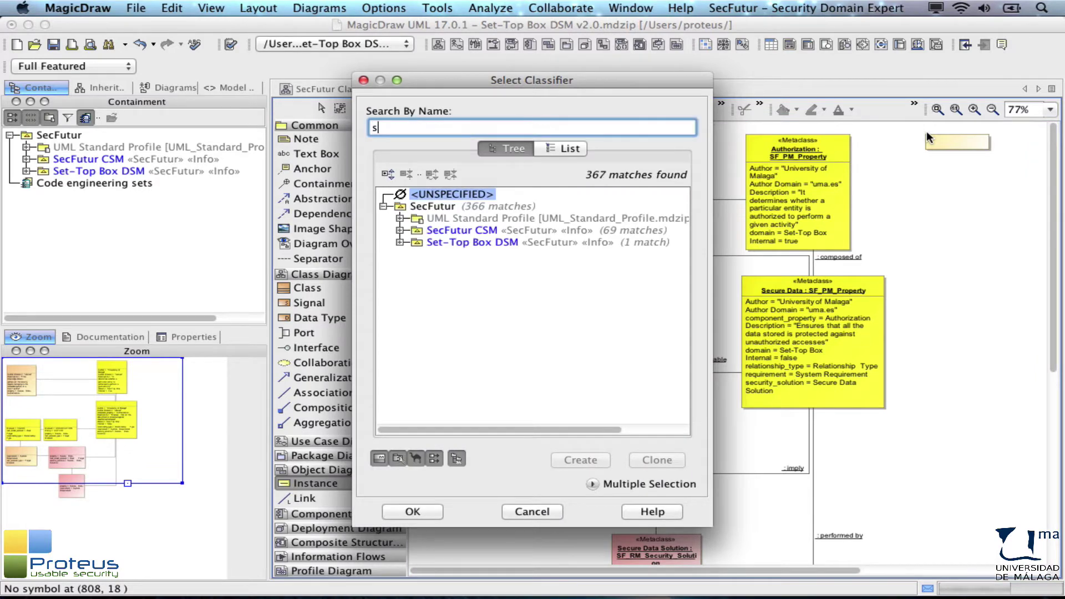
type("f_tm")
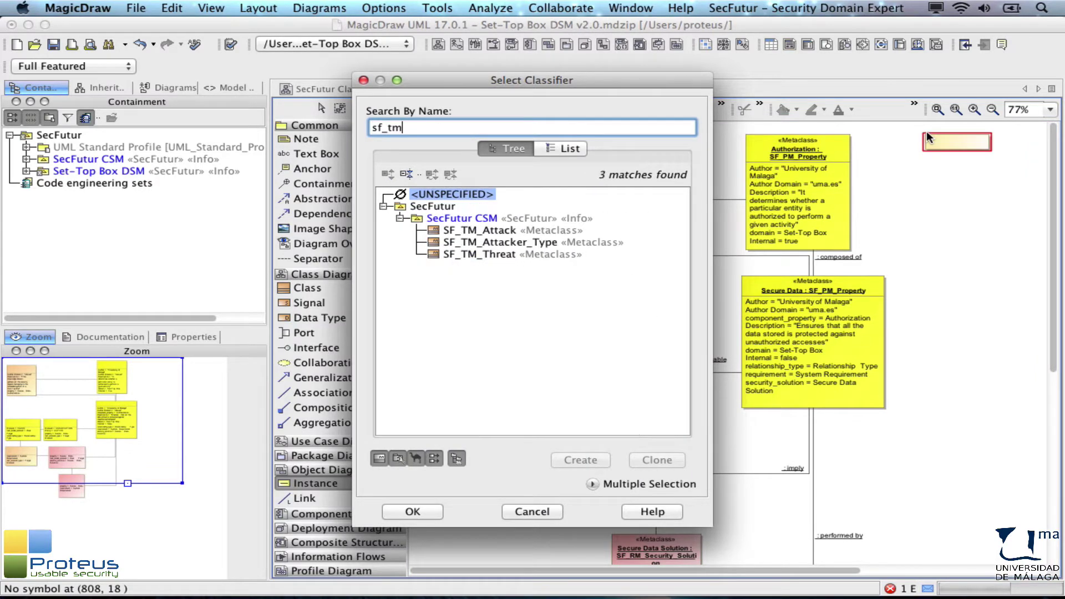
type("_th")
key("Return")
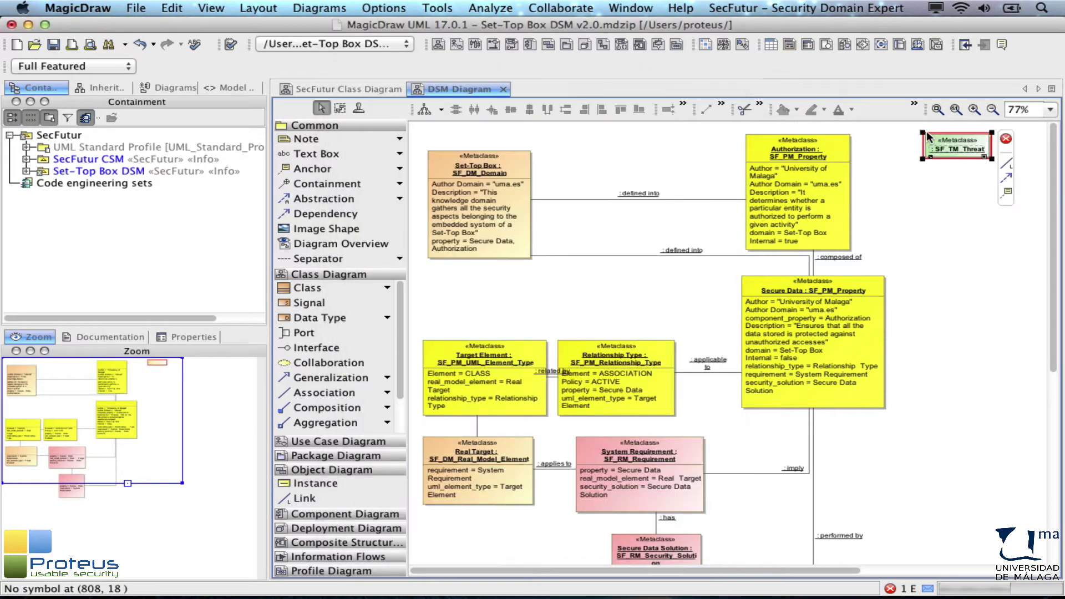
Name the new SF_TM_Threat instance "Elevation of privilege".
type("Elevation")
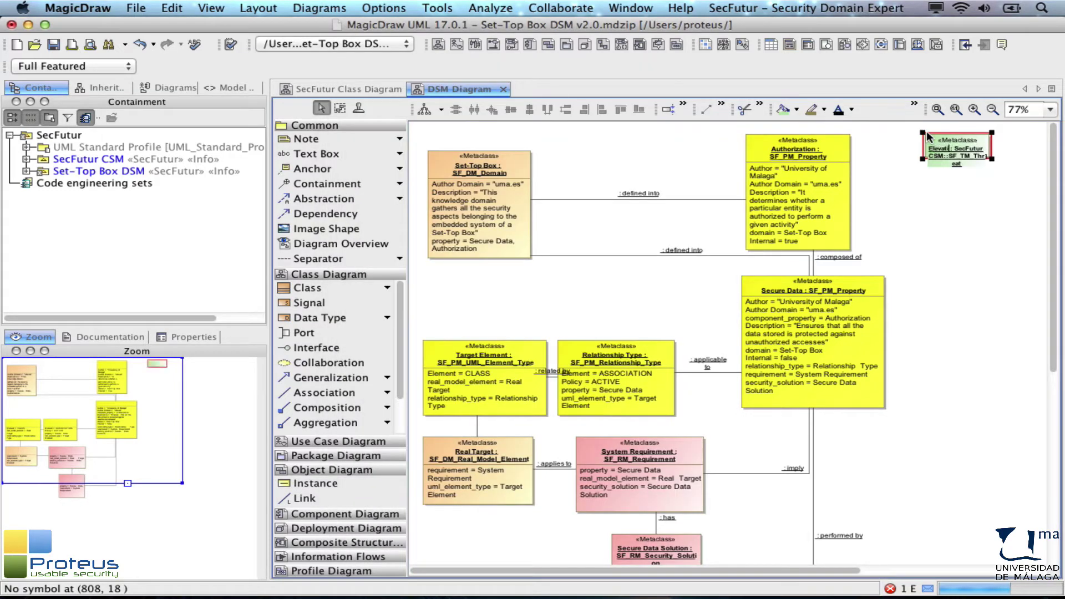
type(" of privi")
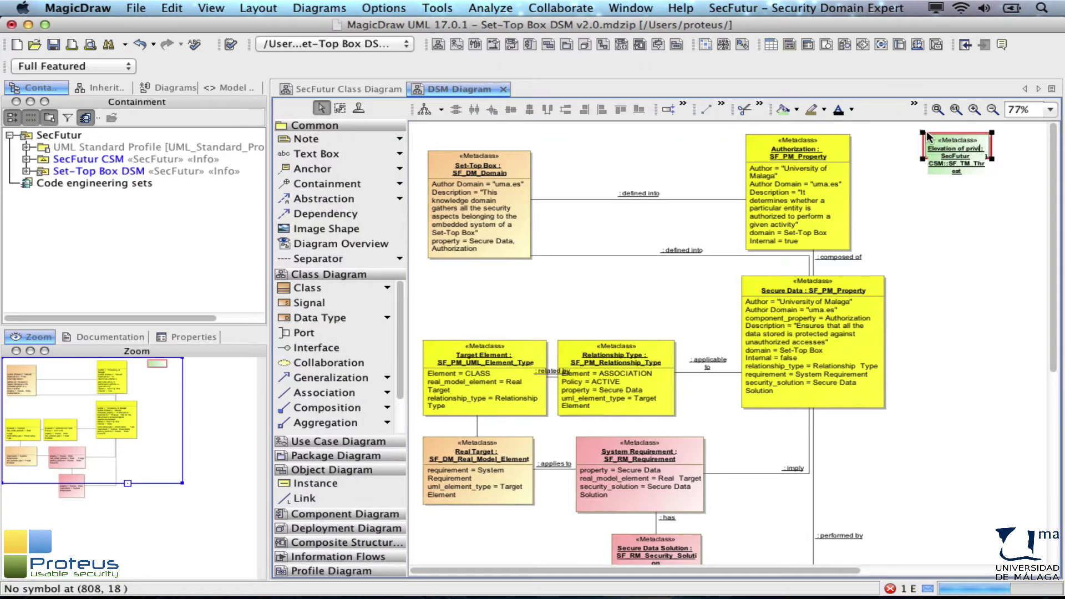
type("lege")
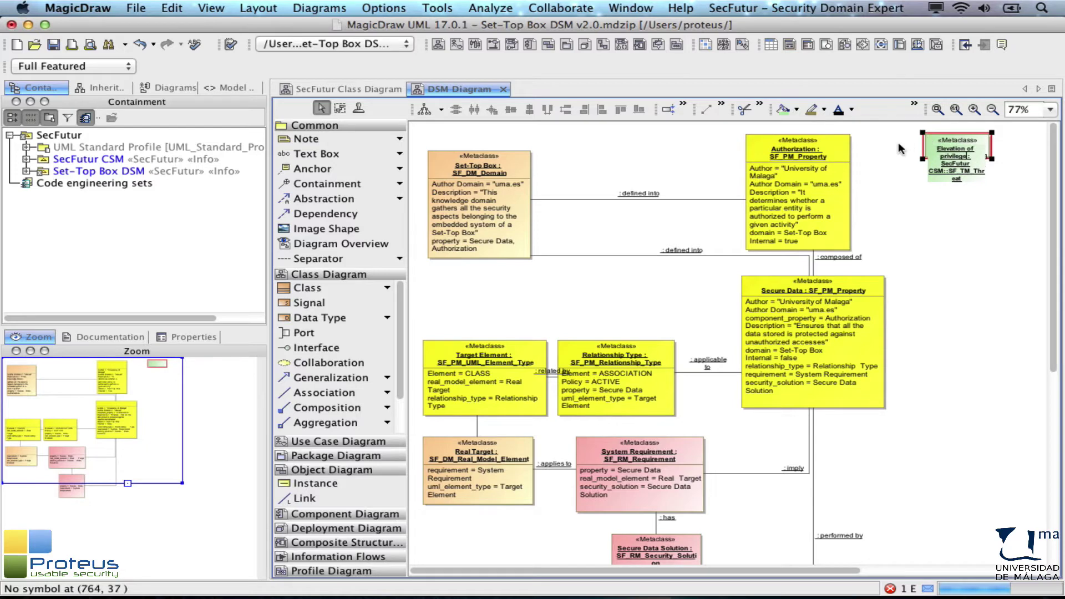
left_click(900, 149)
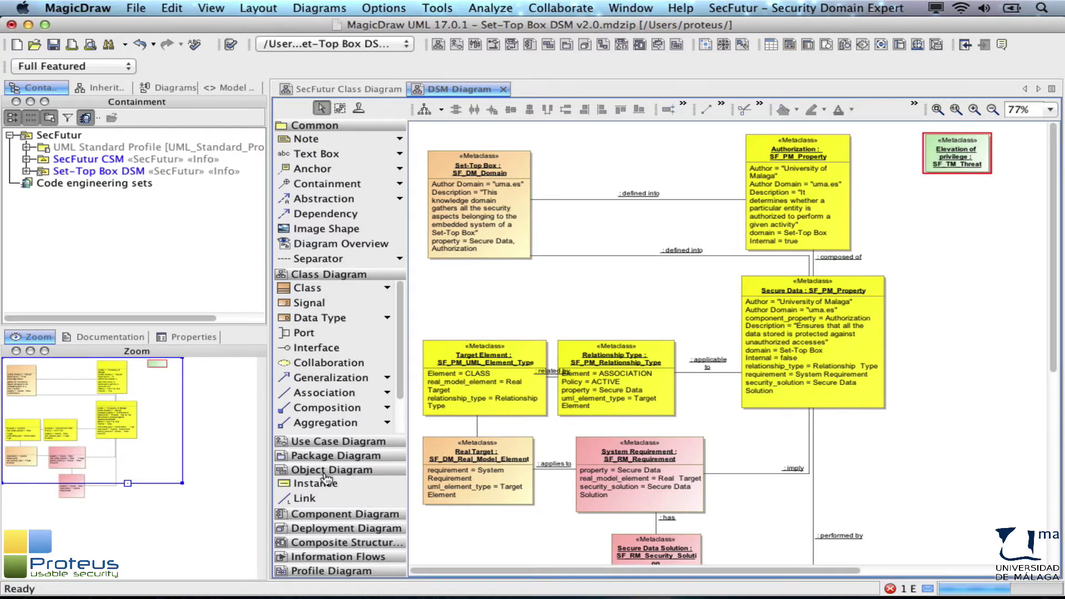
Link Authorization to the Elevation of privilege threat with the "susceptible to" association, creating the slots on both instances.
left_click(309, 491)
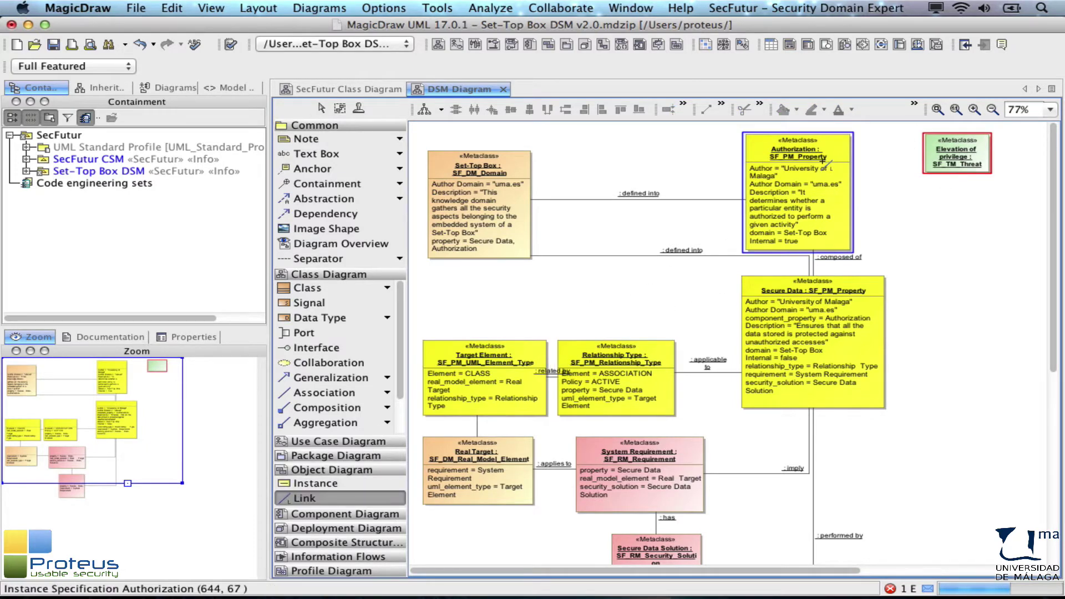
left_click(801, 192)
left_click(925, 147)
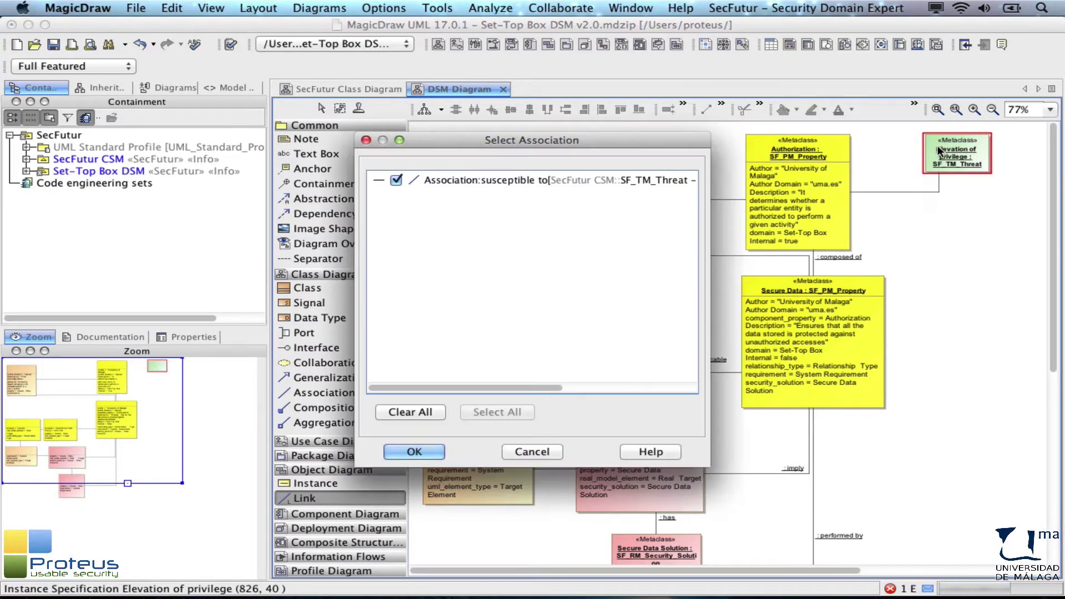
left_click(424, 449)
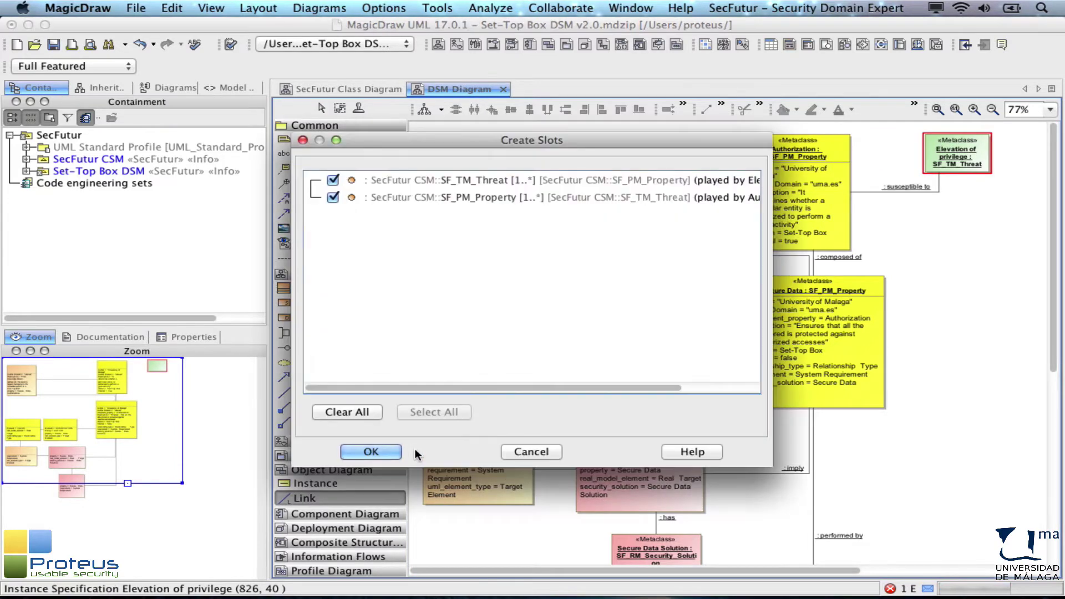
left_click(395, 453)
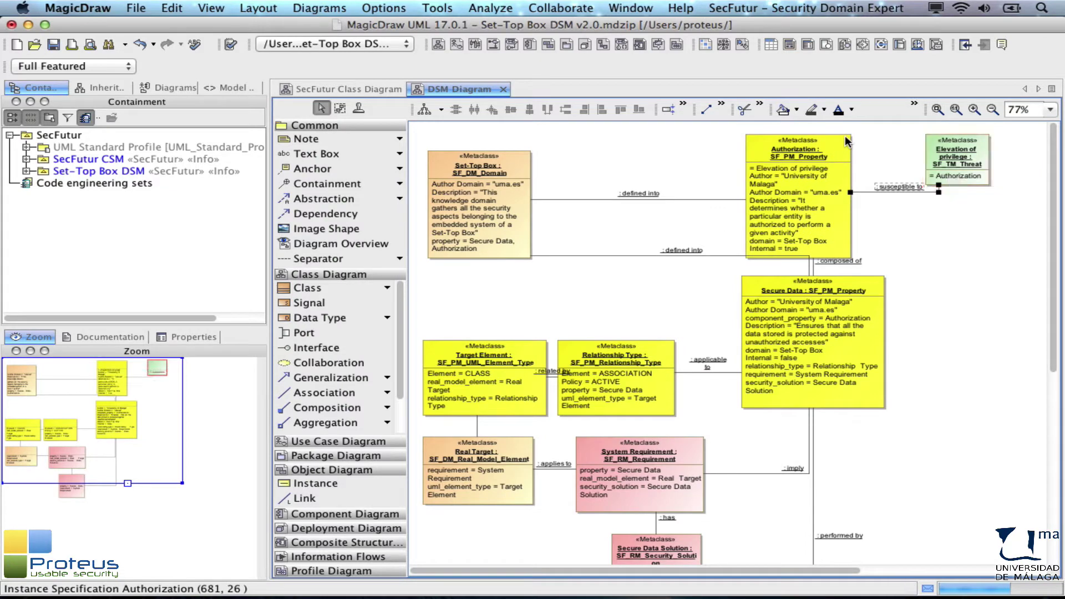
Open the slots in the Elevation of privilege specification and set Impact to "Medium to high".
left_click(930, 138)
double_click(929, 133)
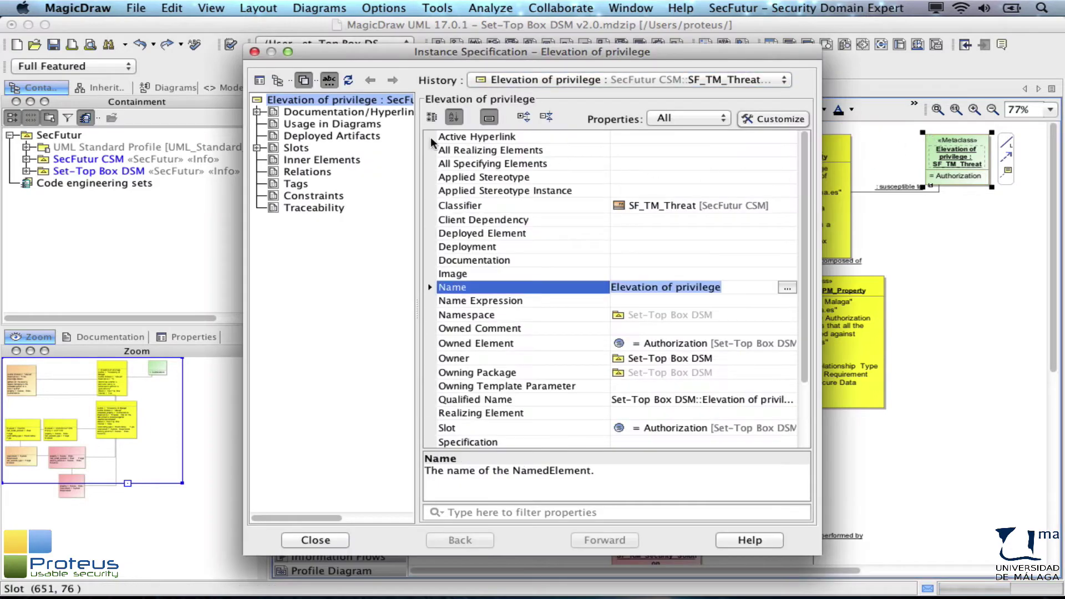
left_click(295, 148)
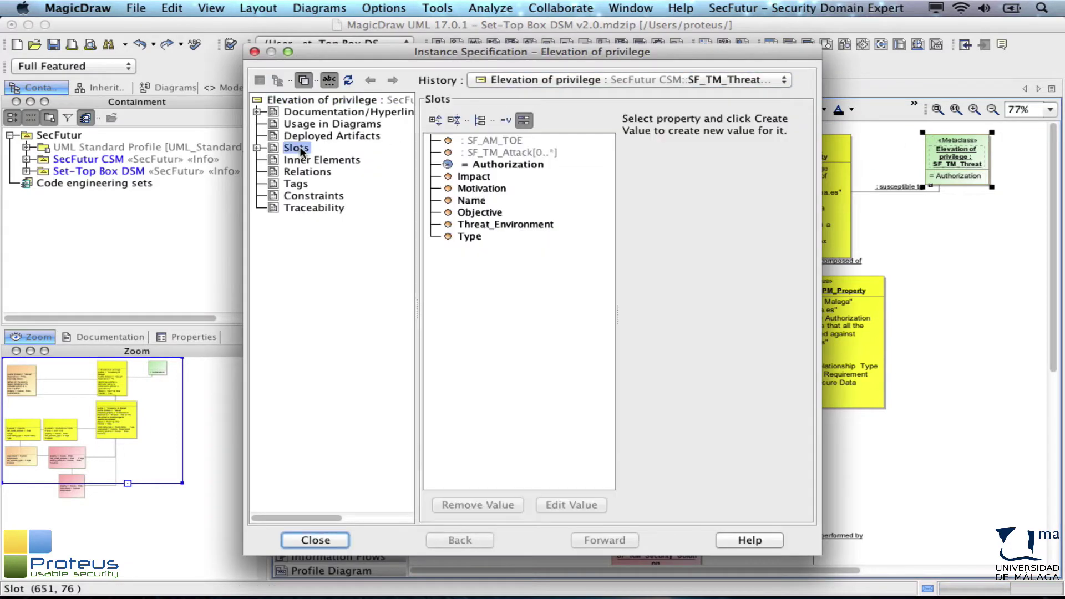
left_click(483, 177)
double_click(482, 177)
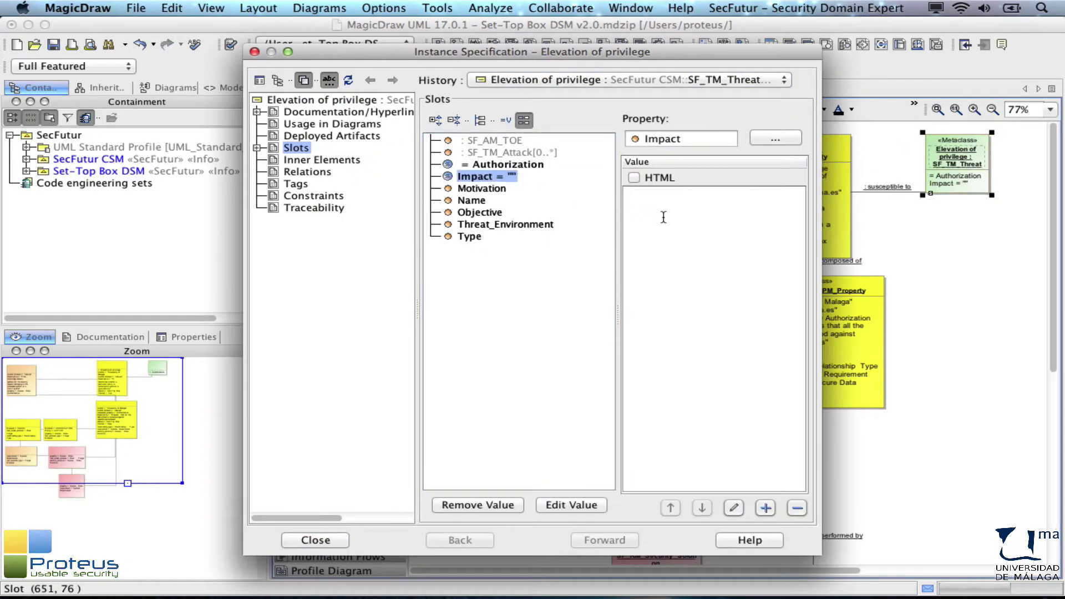
type("Medium to hig")
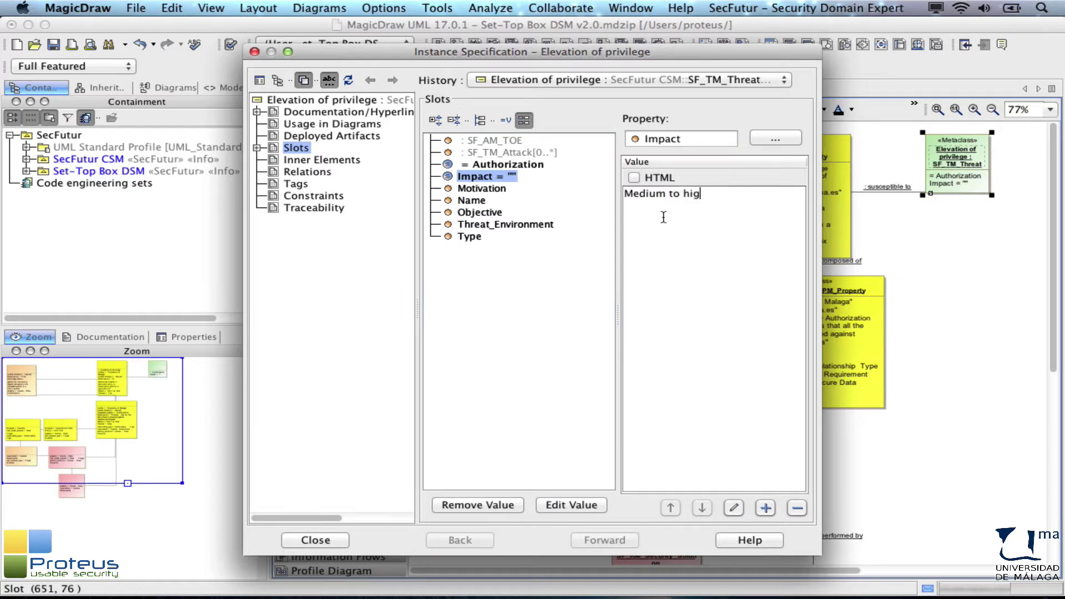
type("h")
Set the Motivation slot to "Exploit a design flaw or configuration oversight to gain elevated access to resources that are normally protected from an application or user".
left_click(483, 188)
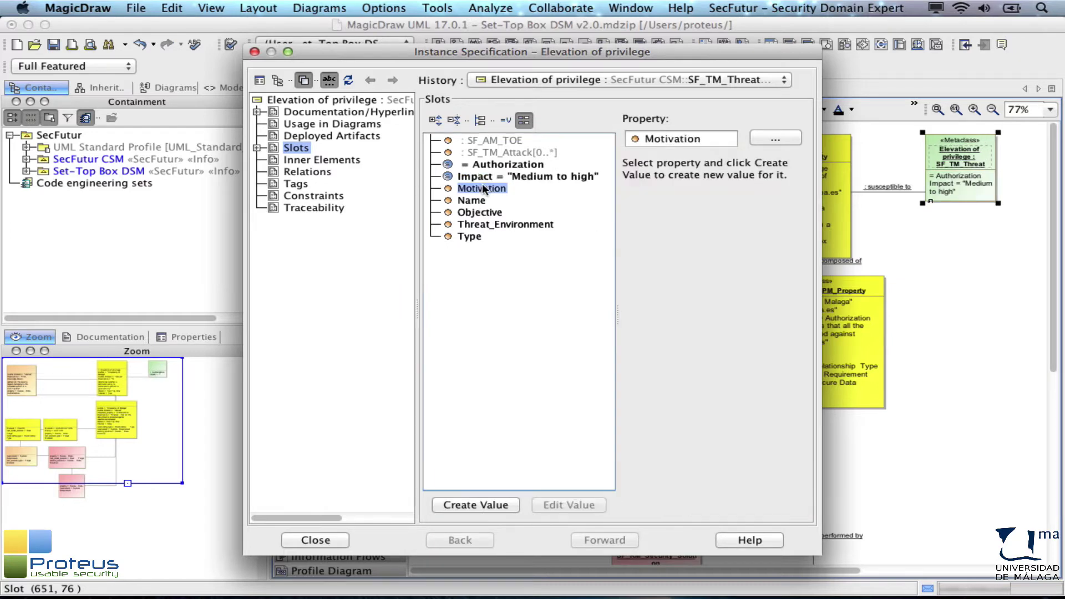
double_click(483, 189)
type("Exploit a design flaw or configuration oversight to gain elevated access to resources that are normally protected from an application or user")
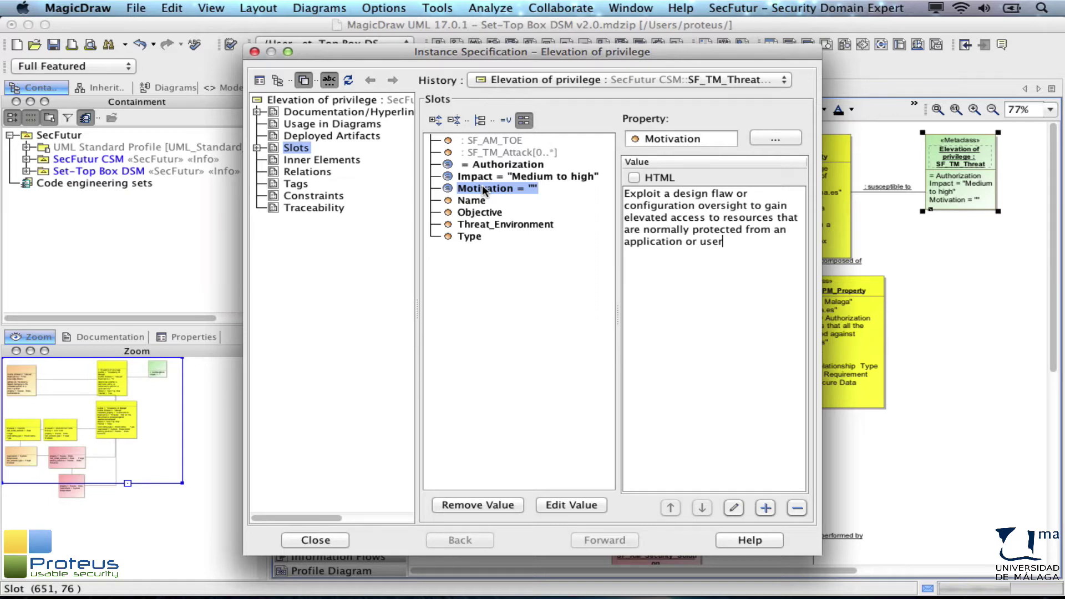
Set the Objective slot to "Obtain more privileges than intended in order to perform unauthorized actions".
left_click(451, 215)
double_click(451, 215)
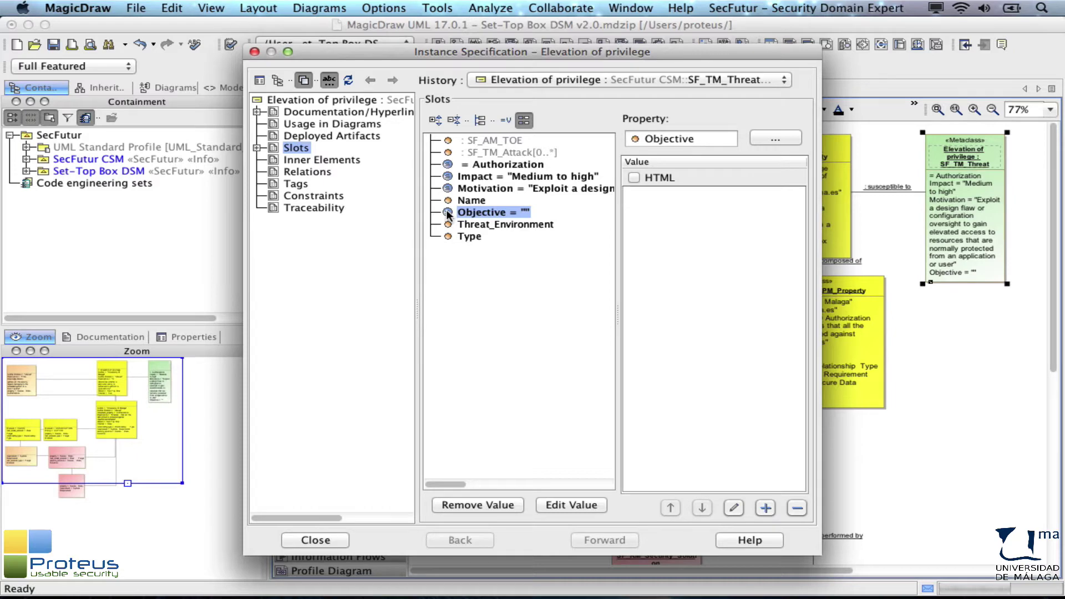
type("Obtain more privileges than intended in order to perform unauthorized actions")
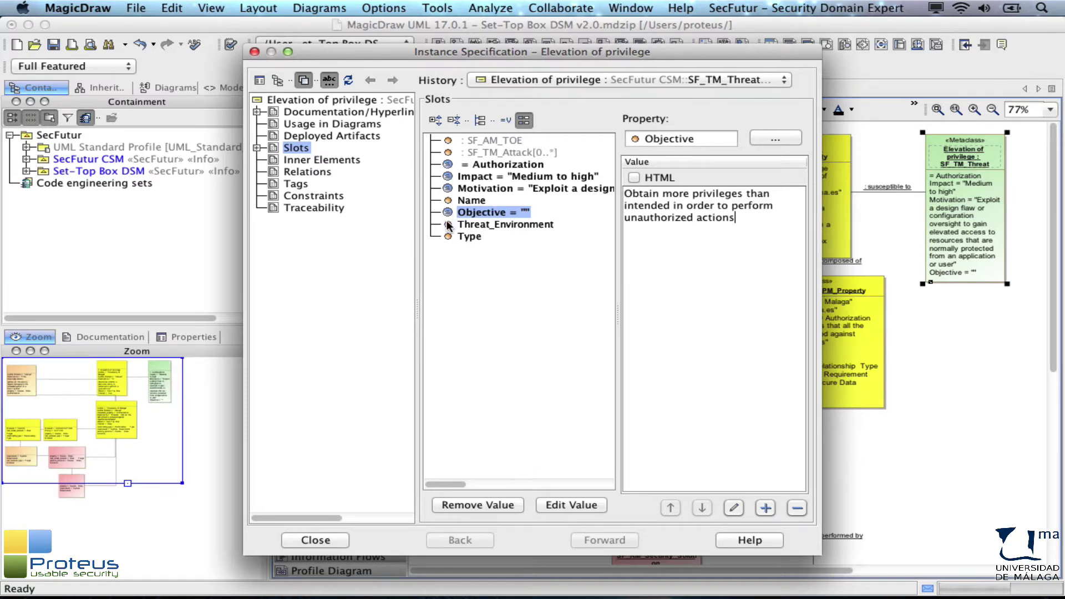
Set the Threat_Environment slot to "Operating system" and Type to "Active", and close the specification.
double_click(449, 225)
type("O")
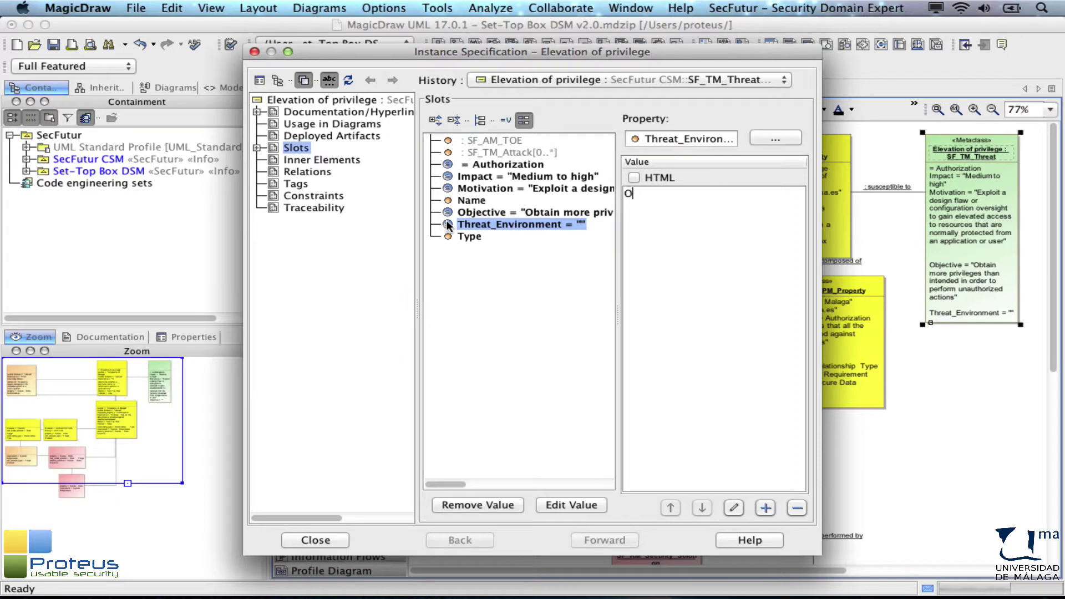
type("perating system")
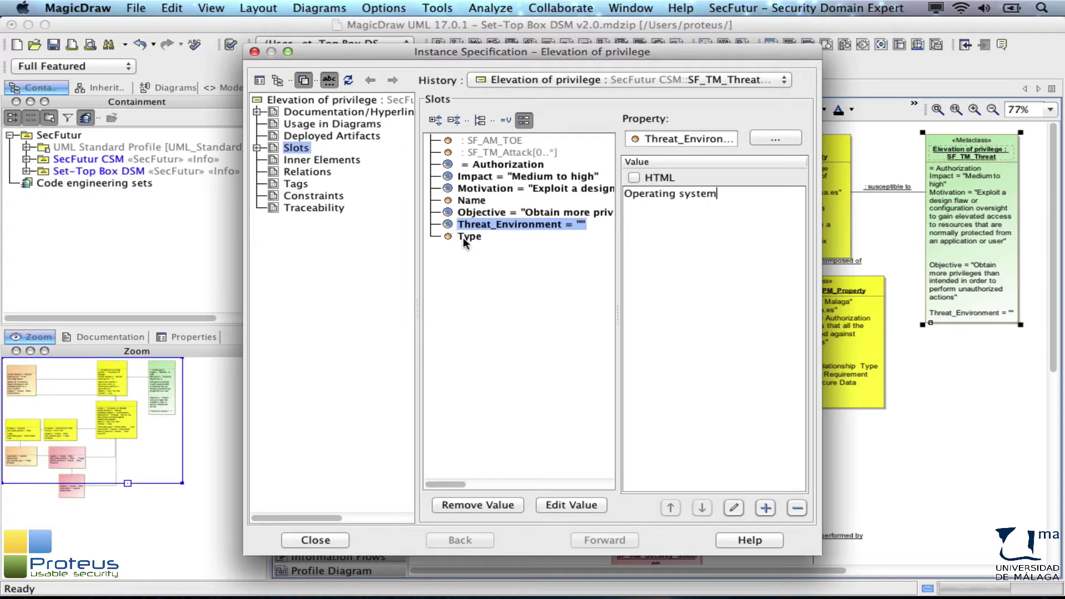
left_click(463, 238)
double_click(463, 238)
type("Active")
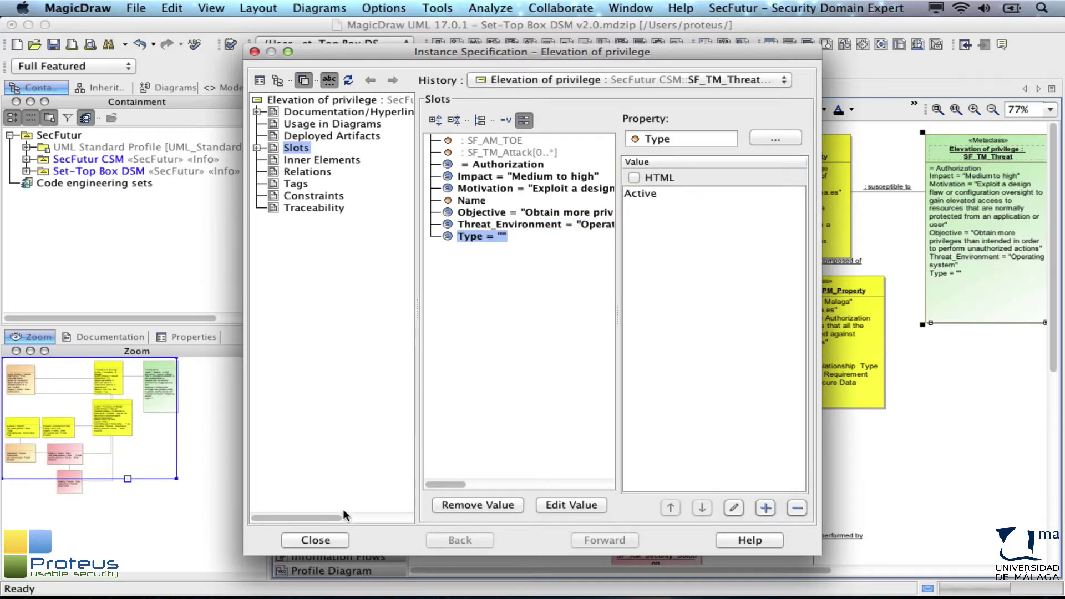
left_click(333, 541)
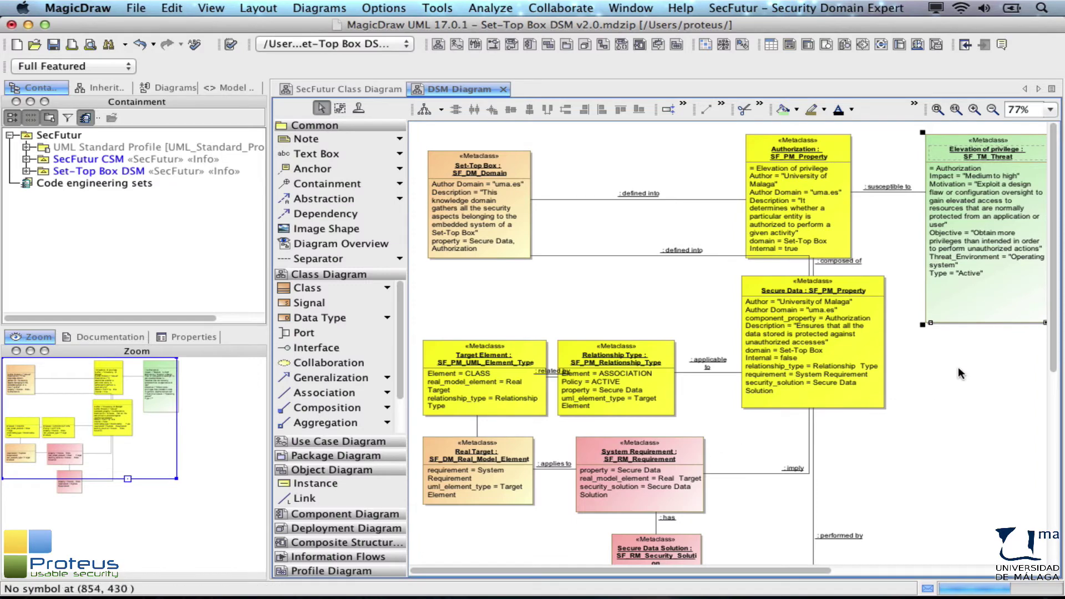
Resize the Elevation of privilege box, making it wider toward Authorization and shorter.
left_click(1045, 323)
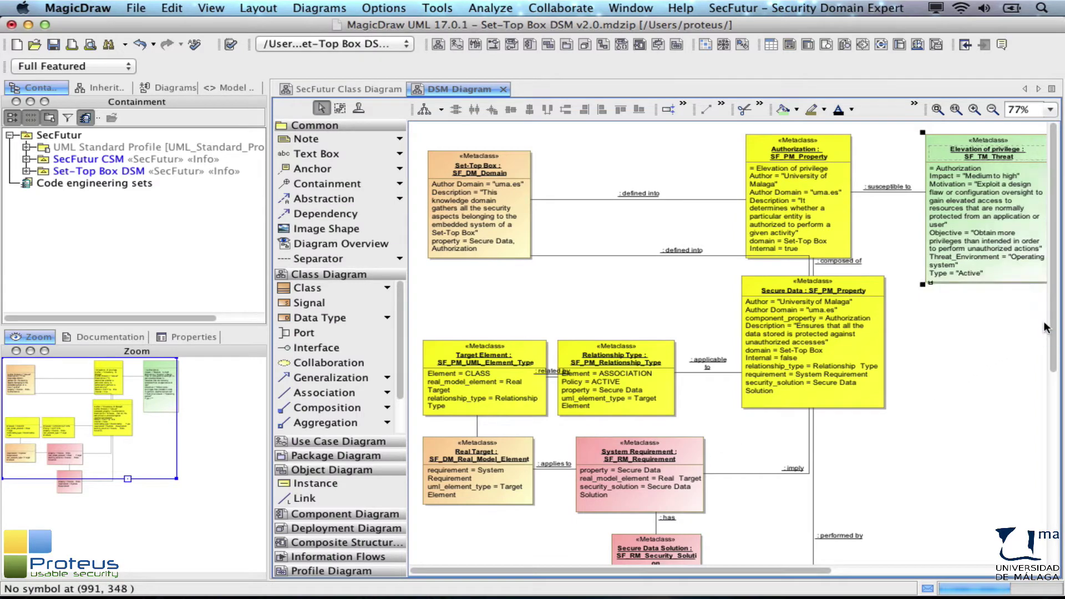
left_click_drag(923, 284, 894, 266)
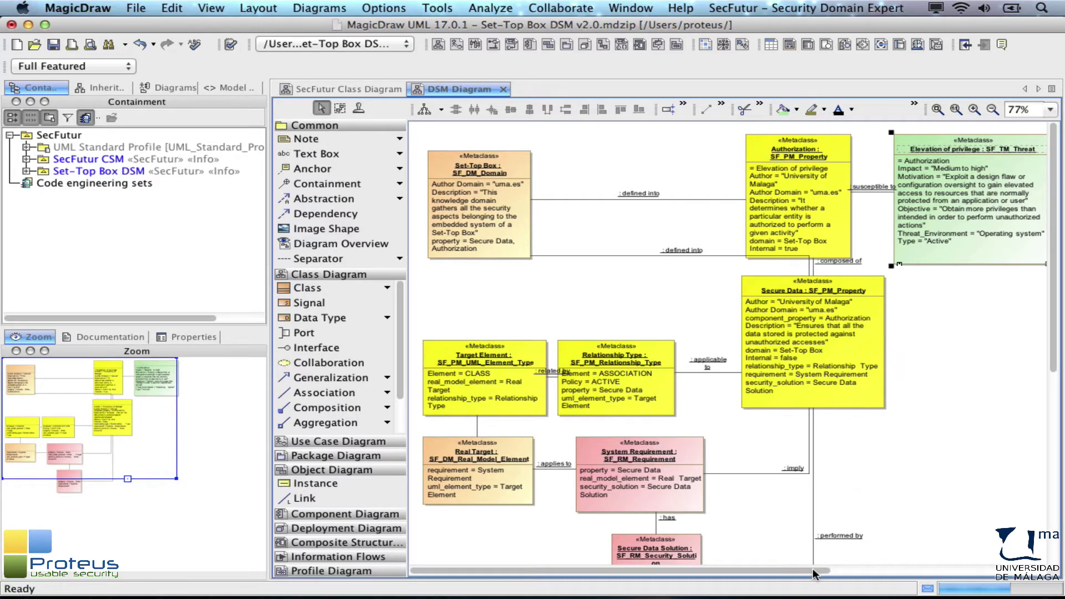
Place a new instance on the far side of the Elevation of privilege threat, with SF_TM_Attack as its classifier.
left_click_drag(812, 568, 1019, 564)
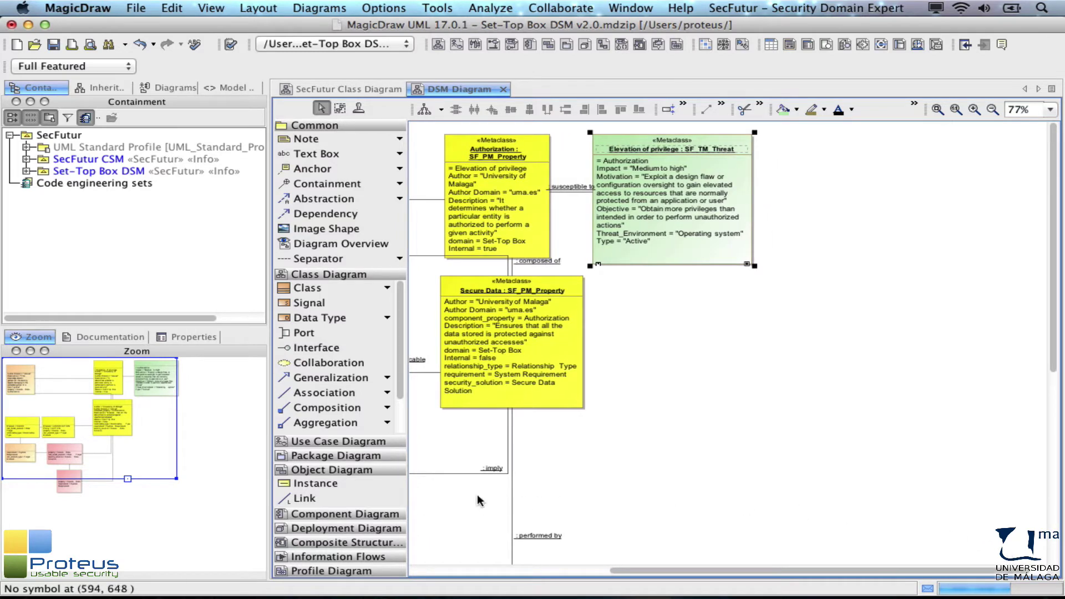
left_click(339, 483)
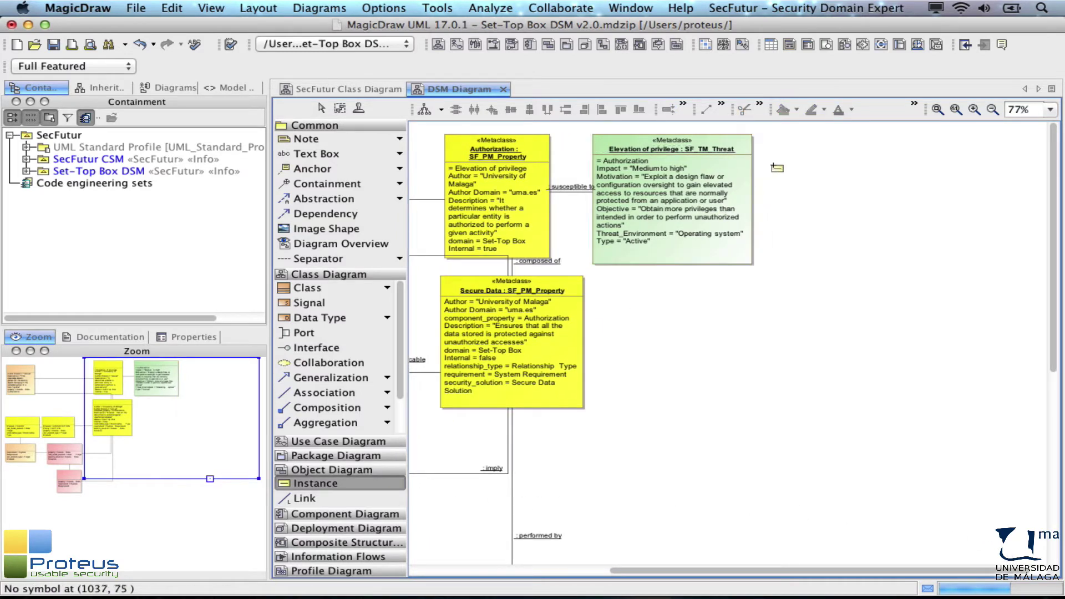
left_click(826, 134)
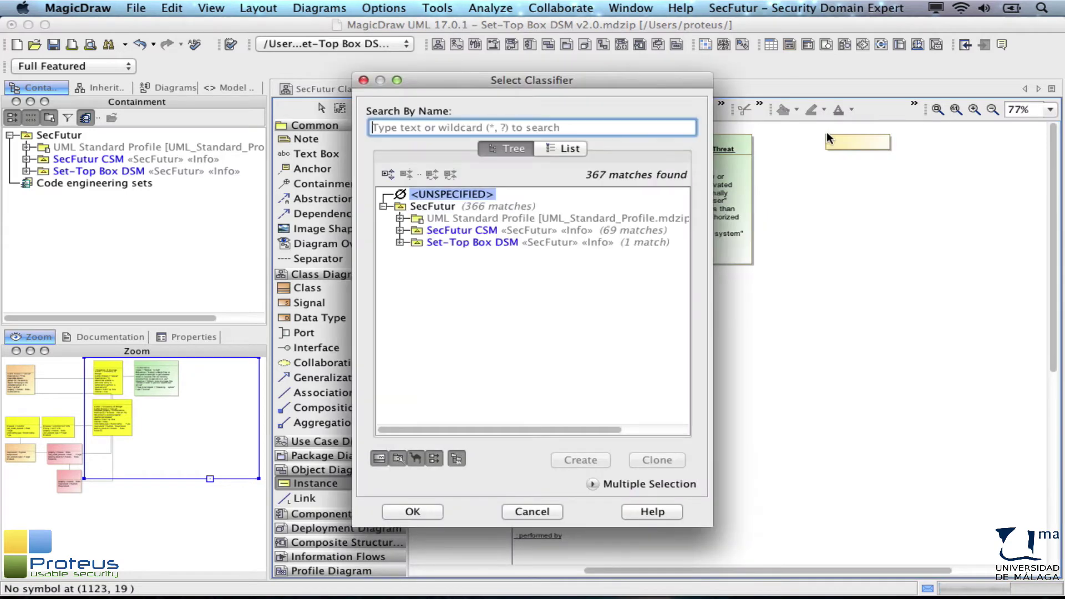
type("sf_tm_at")
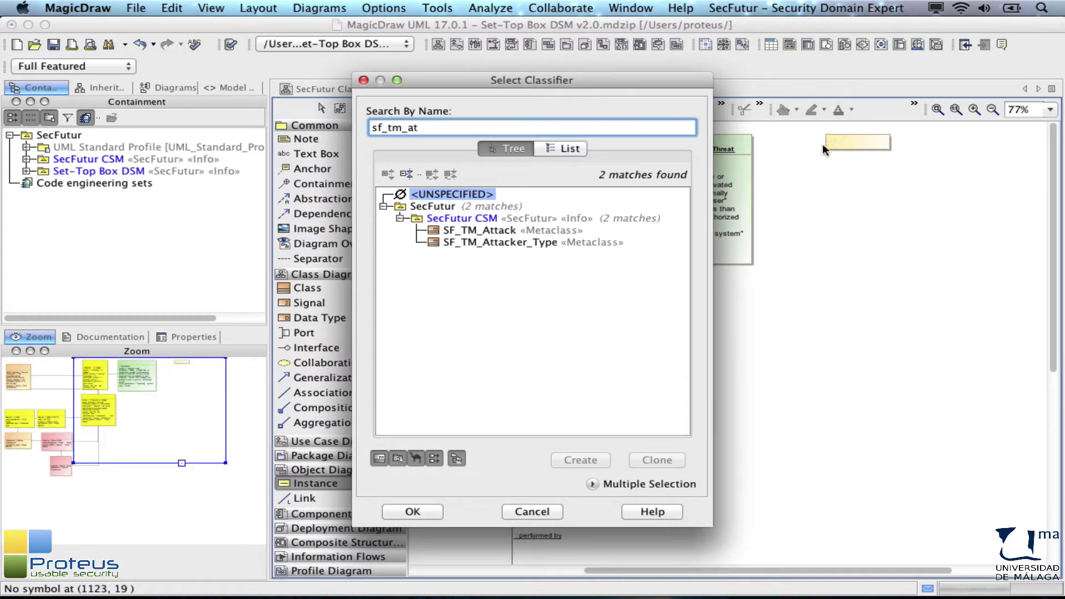
double_click(511, 230)
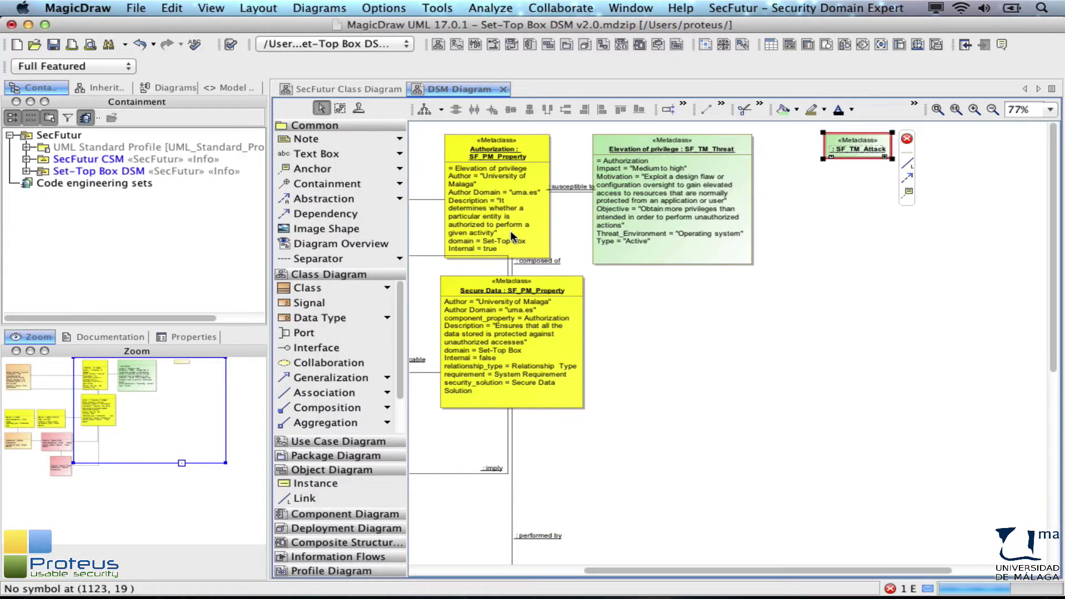
Name the new SF_TM_Attack instance "Luring Attacks".
type("Luring")
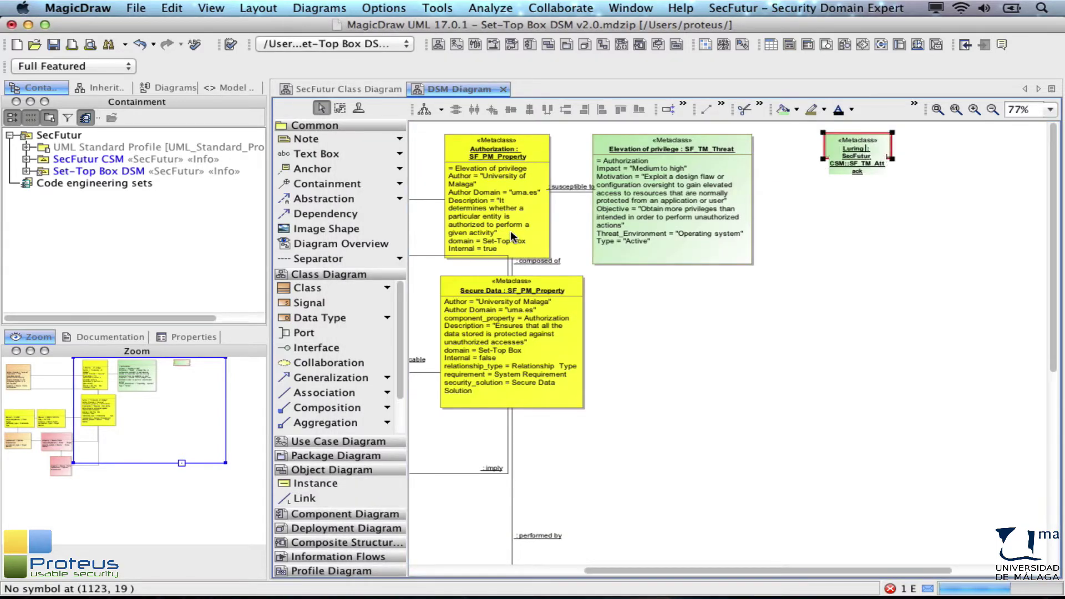
type(" Attacks")
left_click(937, 181)
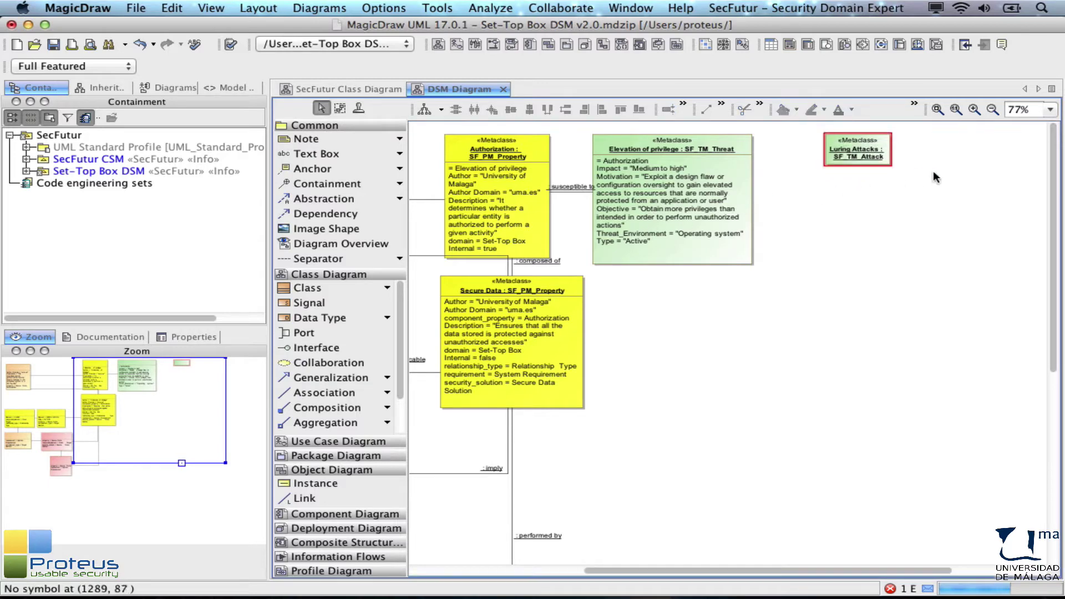
Link the Elevation of privilege threat to the Luring Attacks instance with the "executed by" association and create the corresponding slots.
left_click(304, 498)
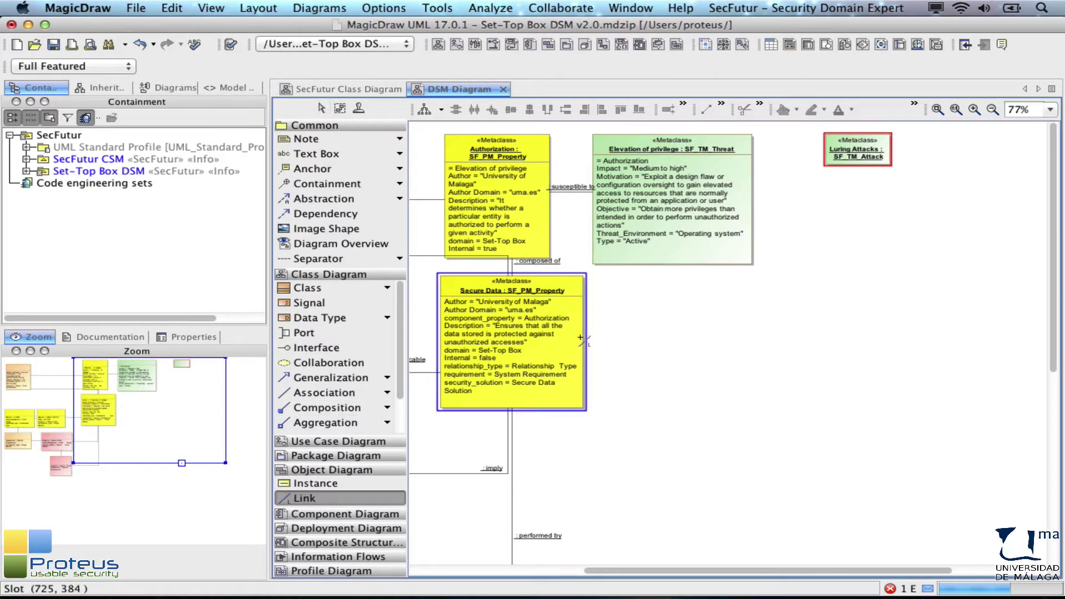
left_click(738, 135)
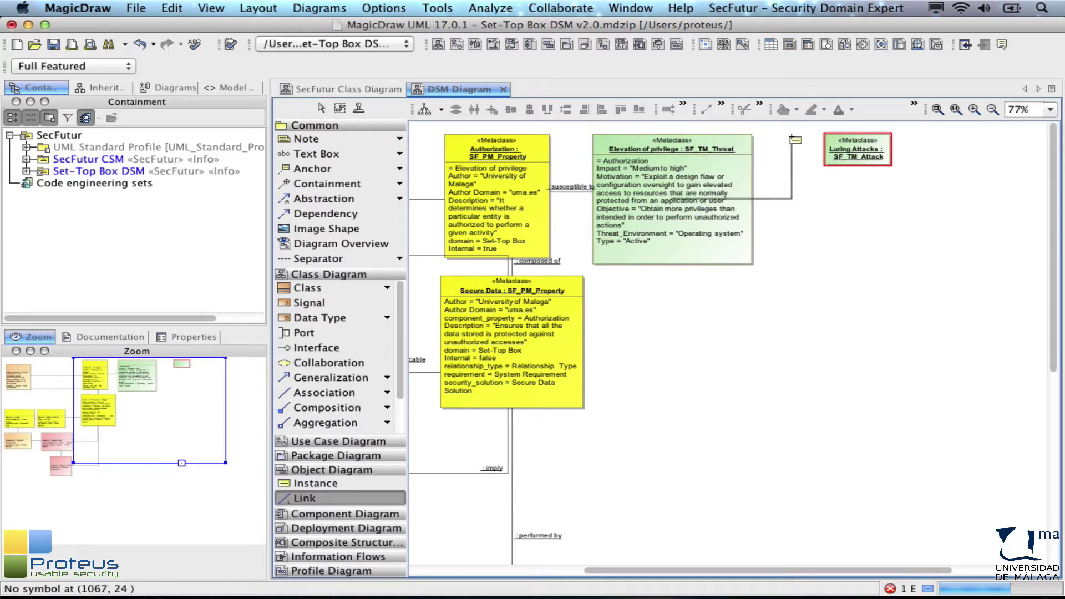
left_click(831, 140)
left_click(416, 452)
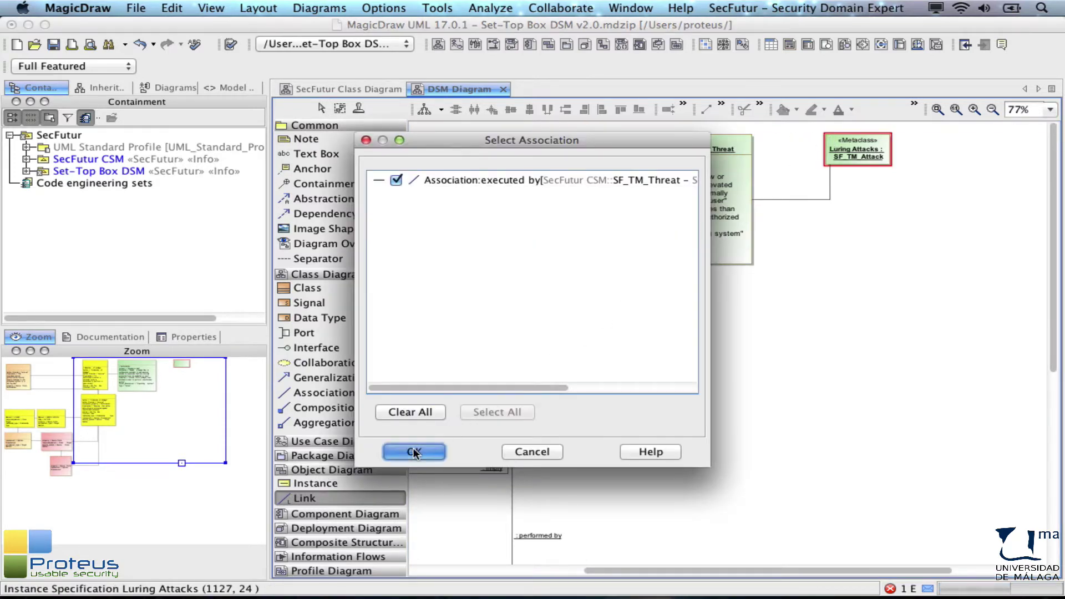
left_click(387, 451)
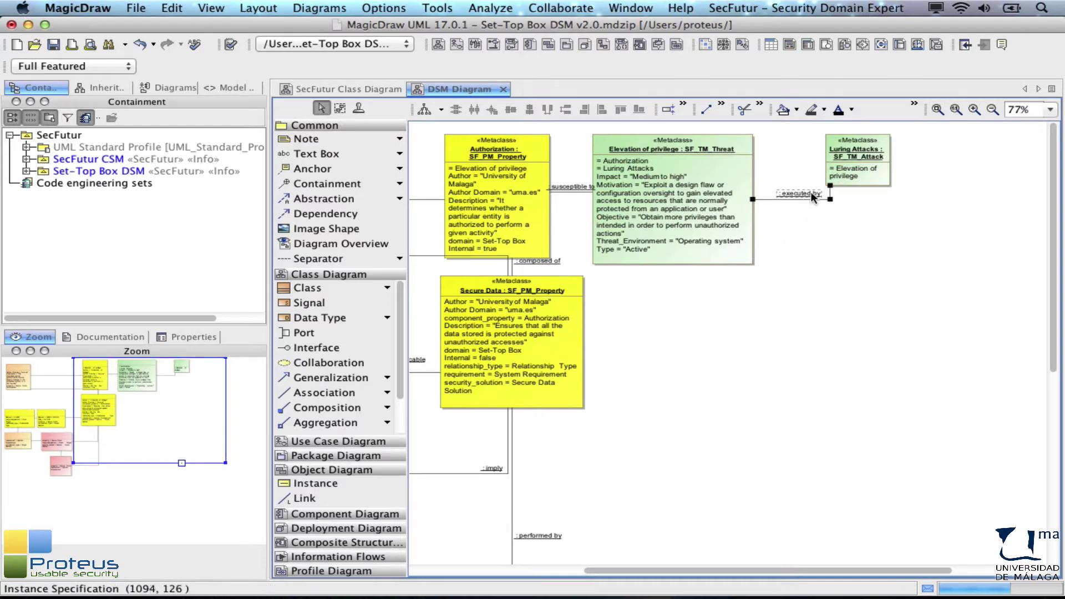
Set the Luring Attacks Description slot to "Trusted code which elevates priviledges for untrusted code belonging to a low-priviledge running application".
left_click(859, 145)
double_click(860, 145)
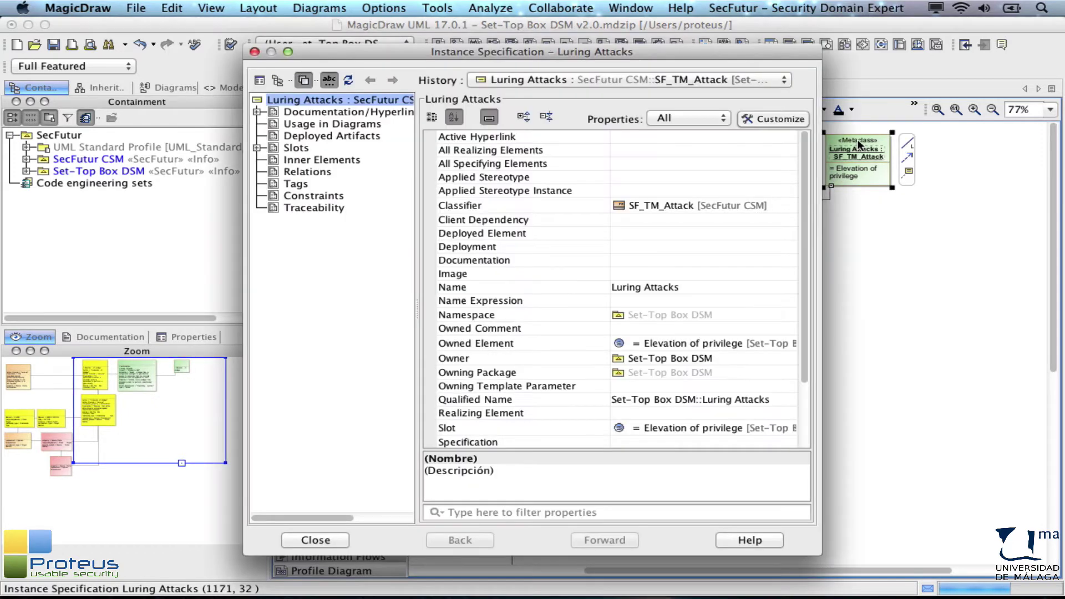
left_click(288, 149)
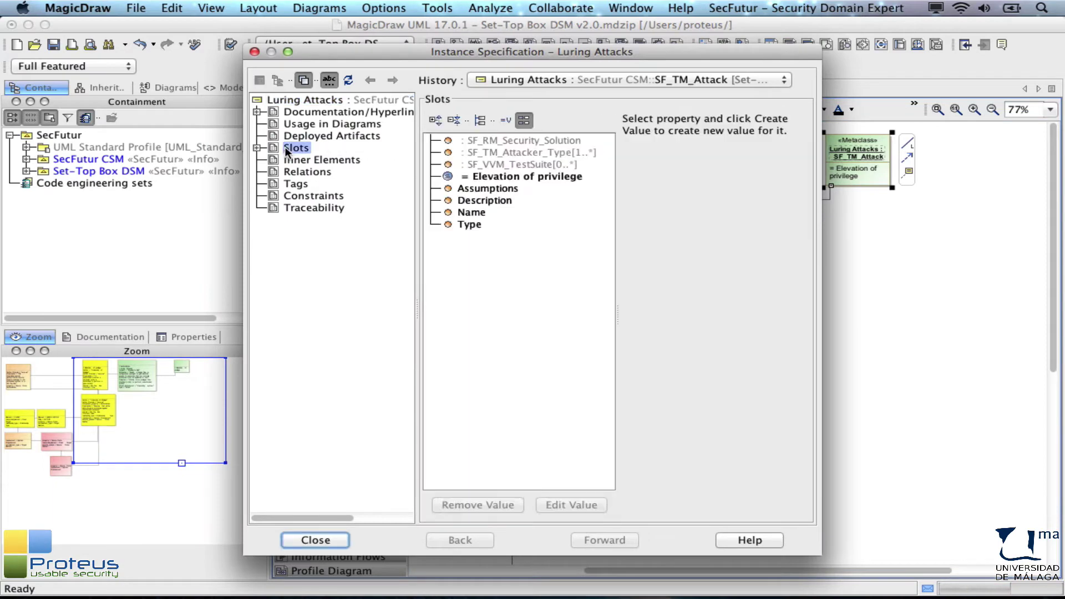
left_click(475, 202)
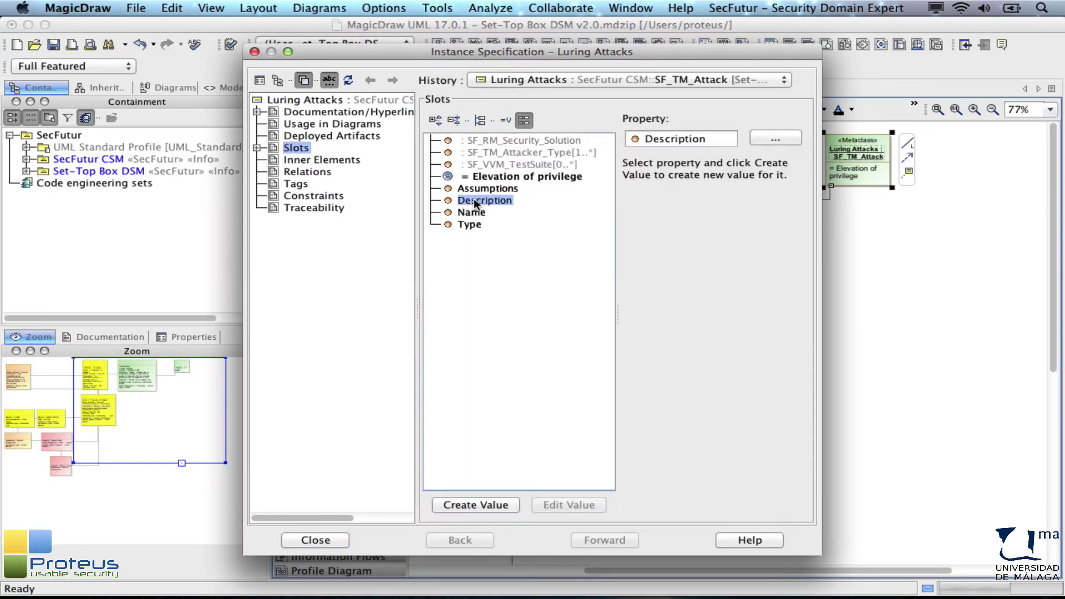
left_click(504, 504)
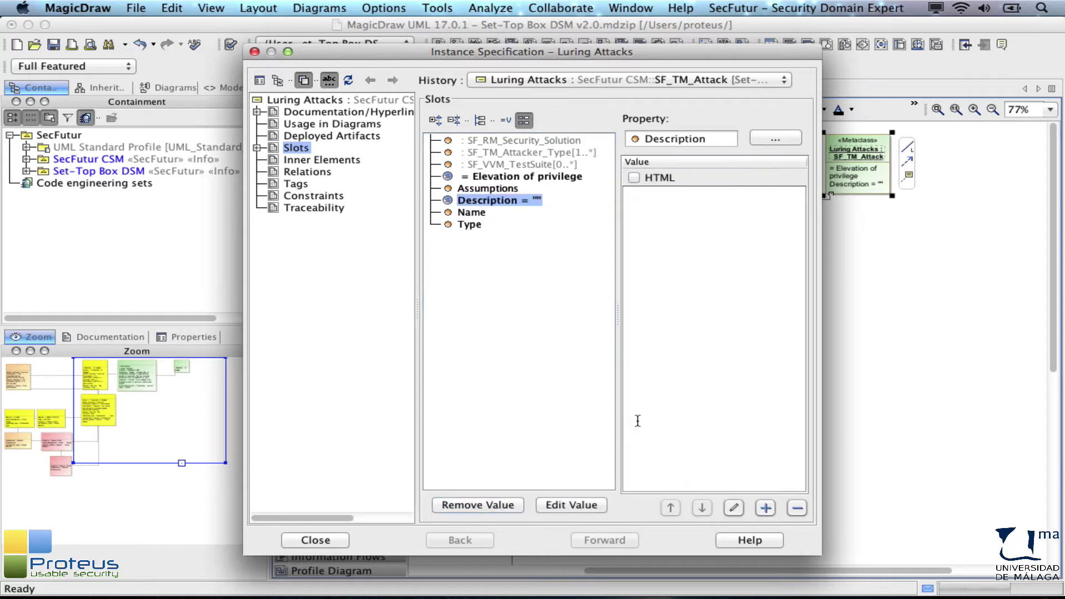
type("Trusted code which elevates priviledges for untrusted code belonging to a low-priviledge running application")
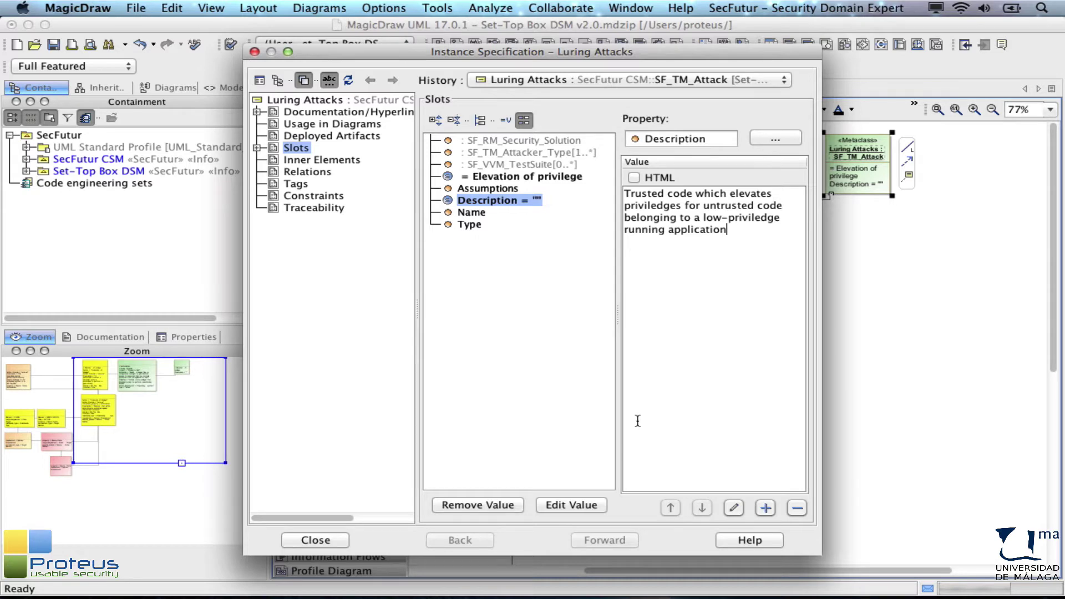
Set the Assumptions slot to "Trusted application installed in the Set-Top Box" and Type to "Active", and close the specification.
left_click(449, 189)
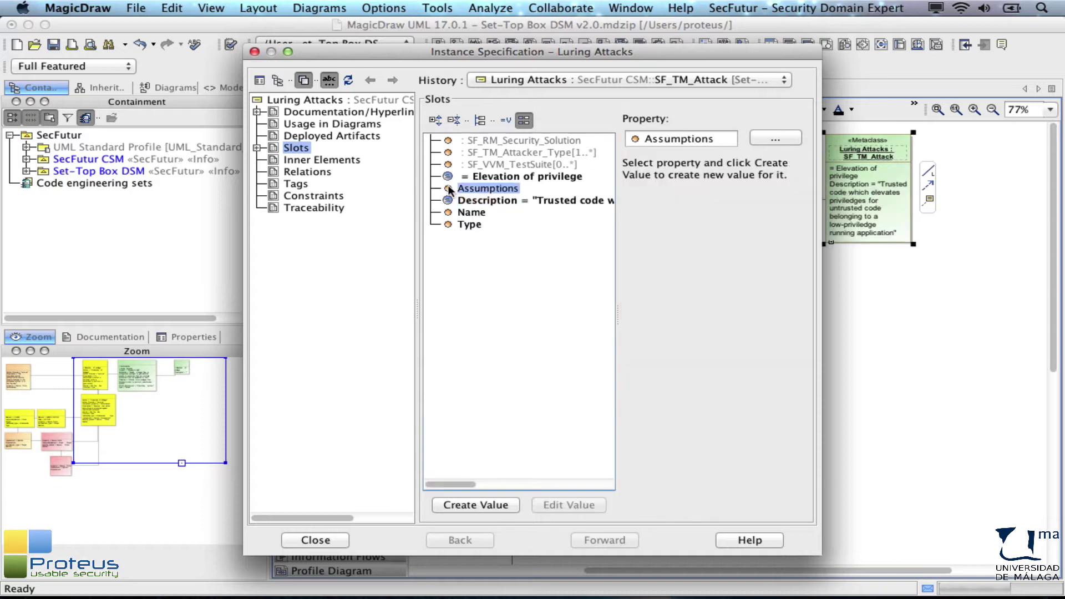
double_click(449, 189)
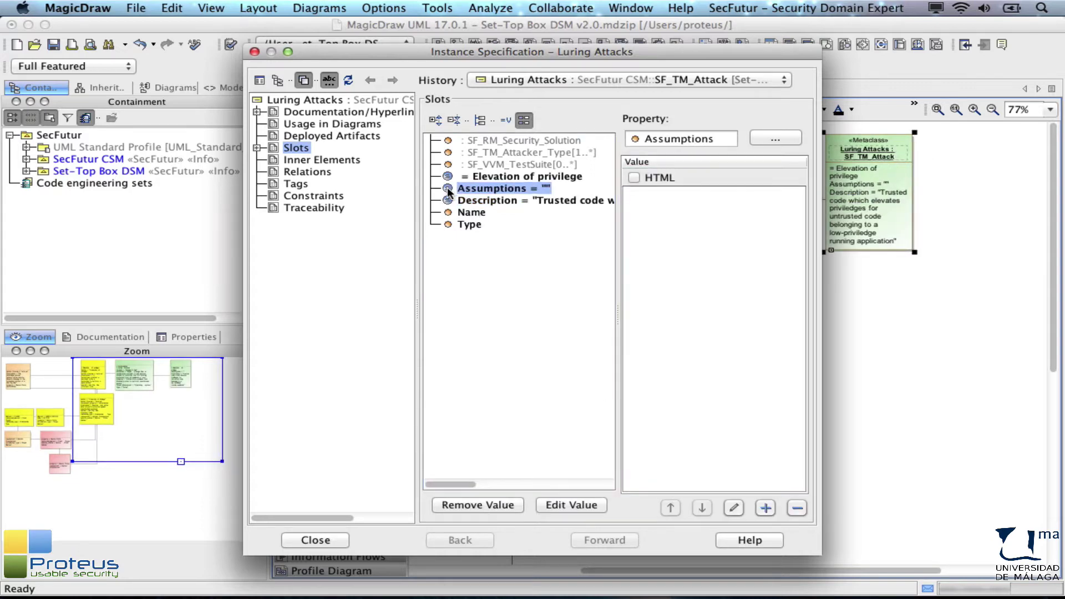
type("Trusted application installed in the Set-Top Box")
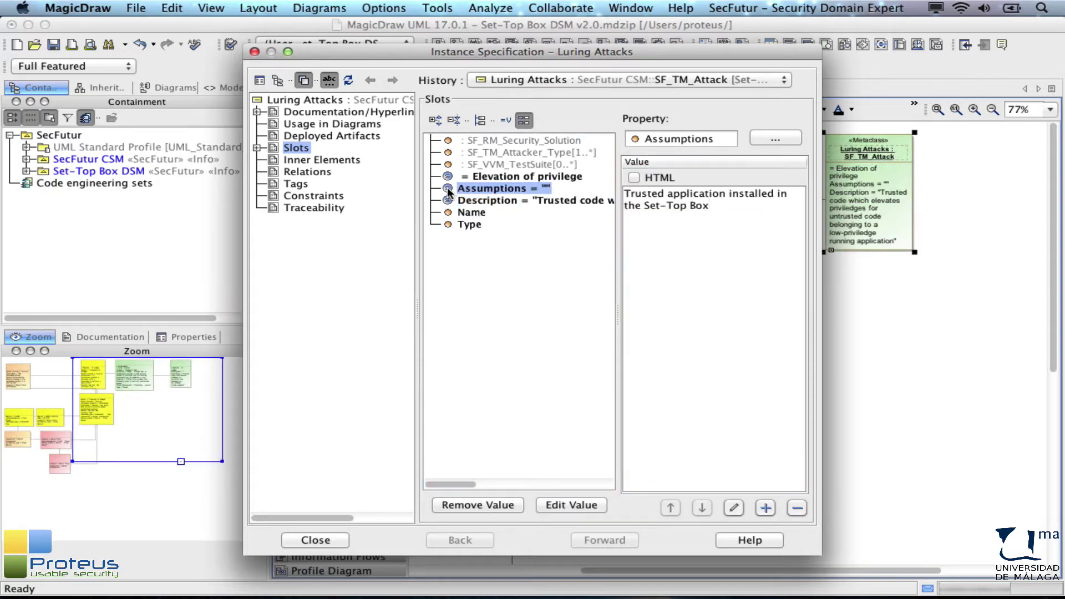
left_click(450, 224)
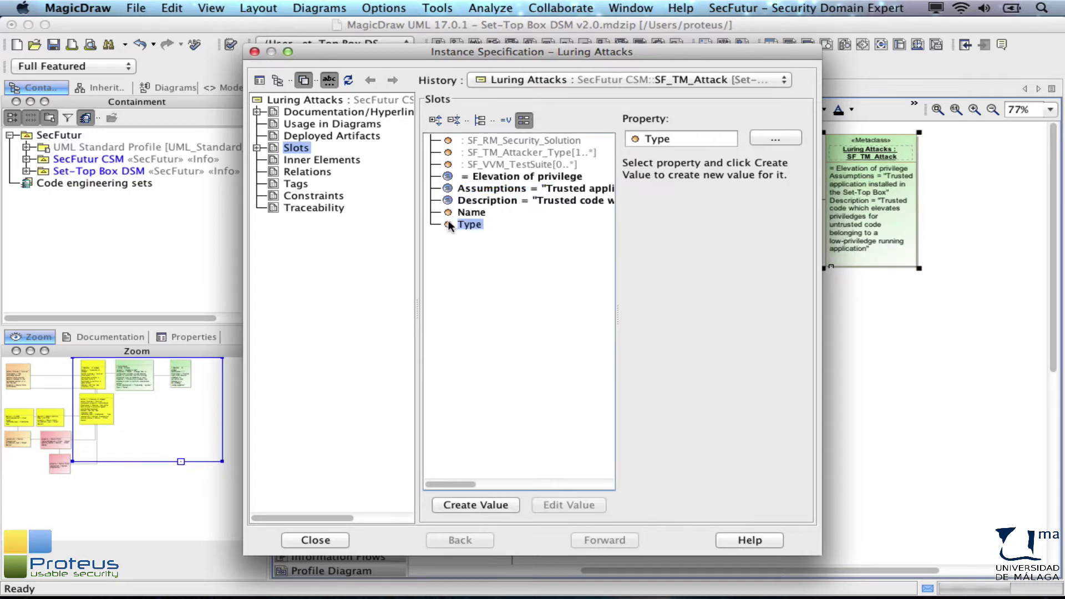
double_click(451, 225)
type("Active")
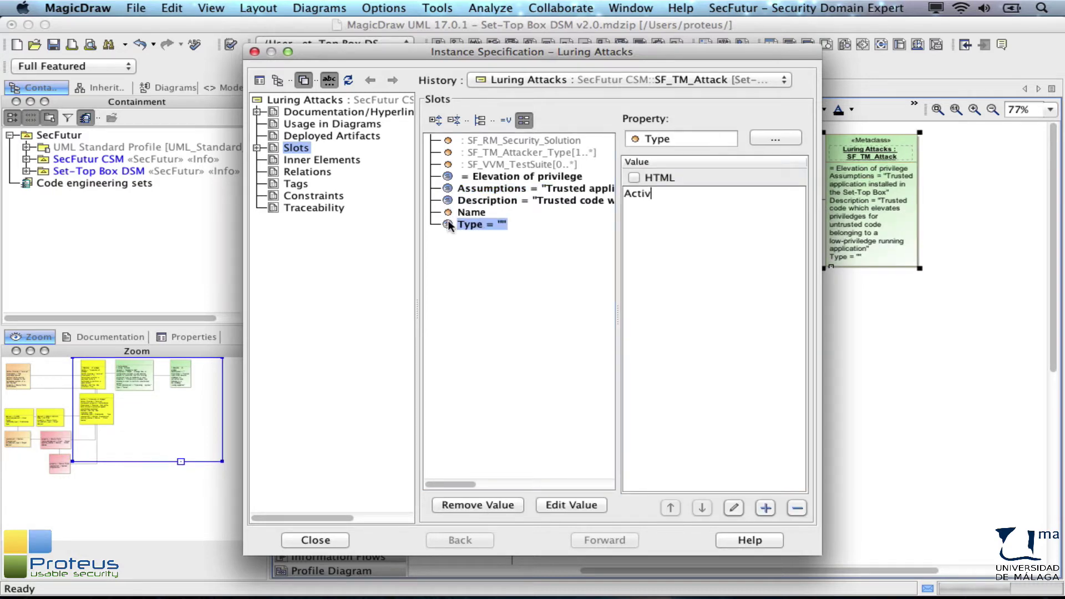
left_click(318, 541)
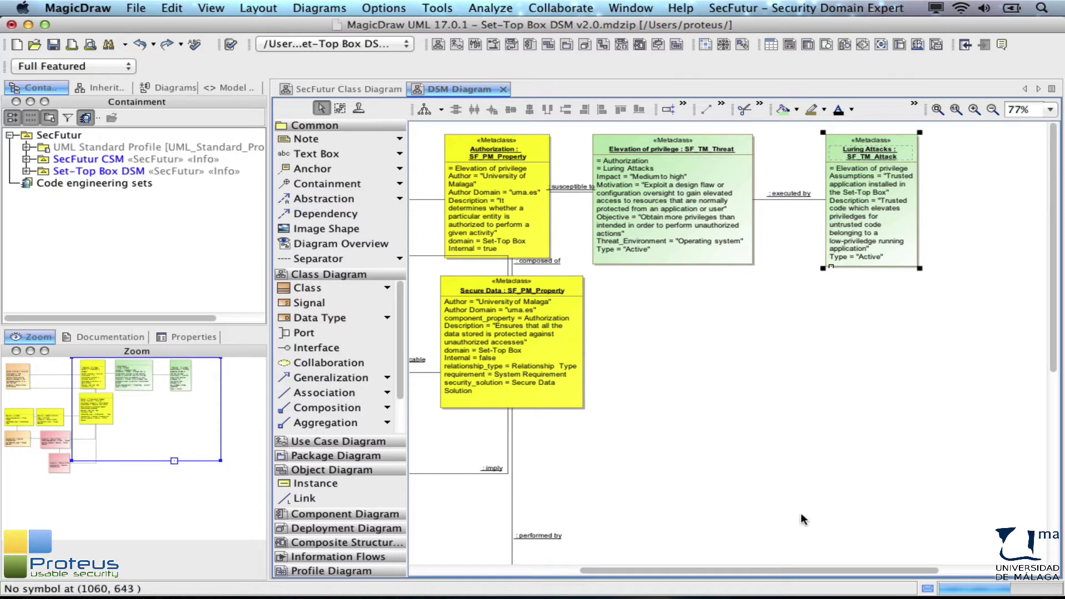
Place a new instance beyond Luring Attacks with SF_TM_Attacker_Type as its classifier and name it "Untrusted app".
left_click_drag(847, 571, 863, 570)
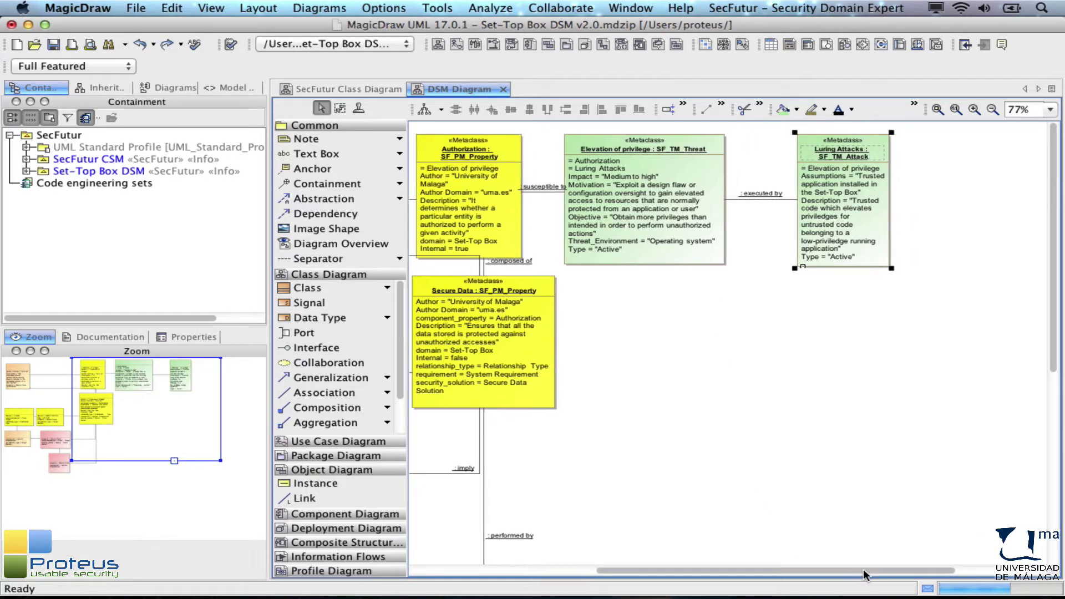
left_click(366, 482)
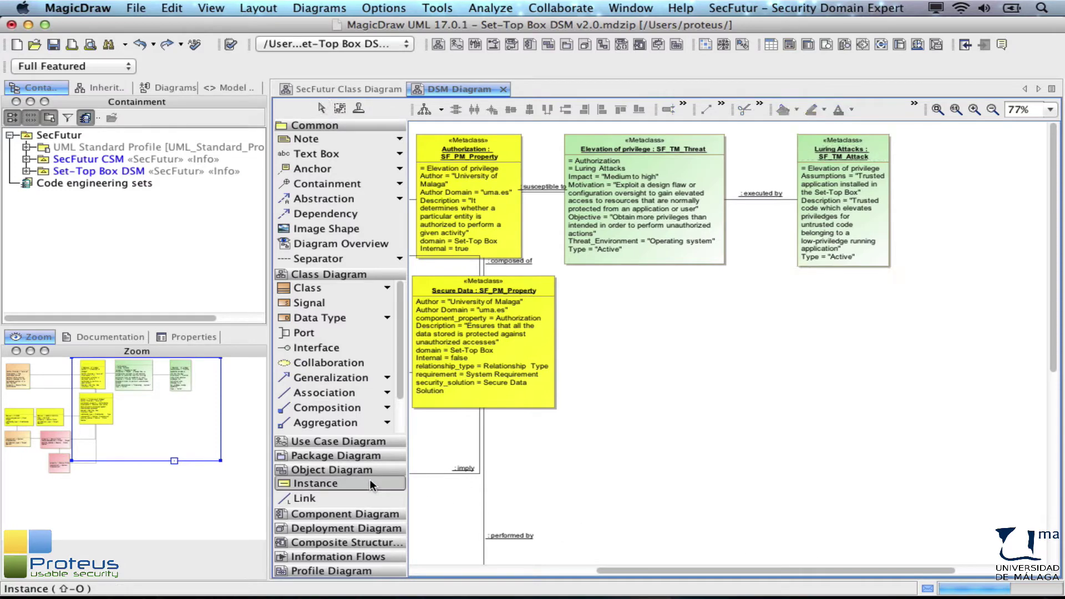
left_click(925, 138)
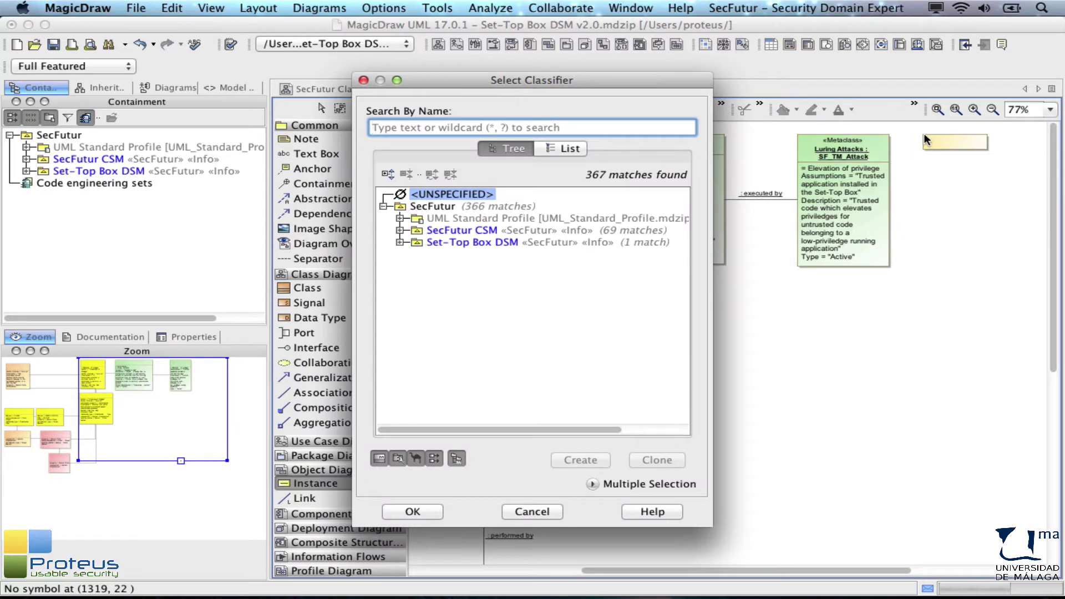
type("sf_tm_at")
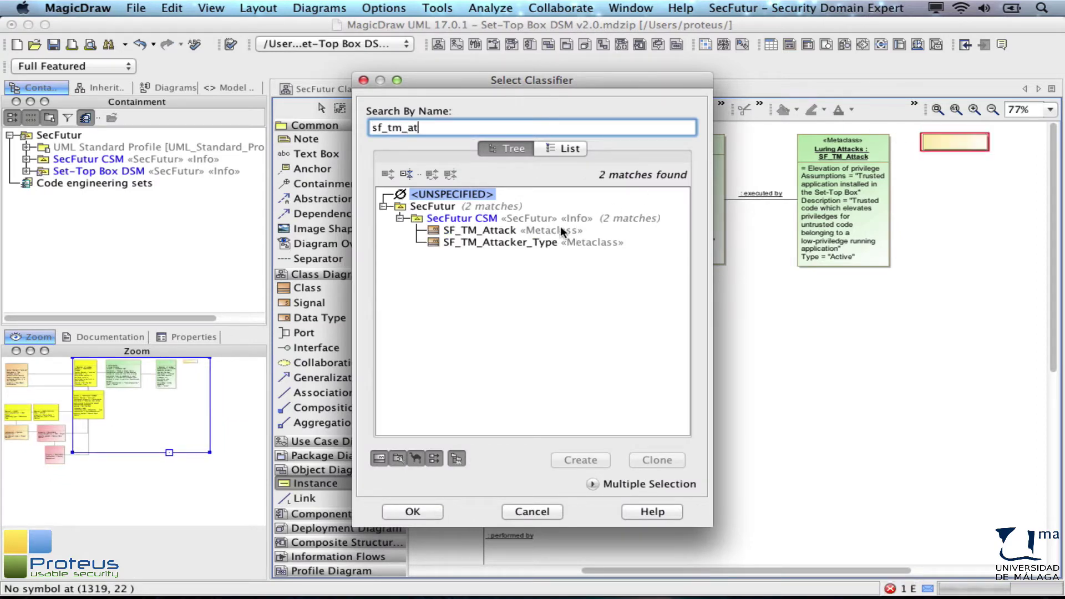
double_click(525, 242)
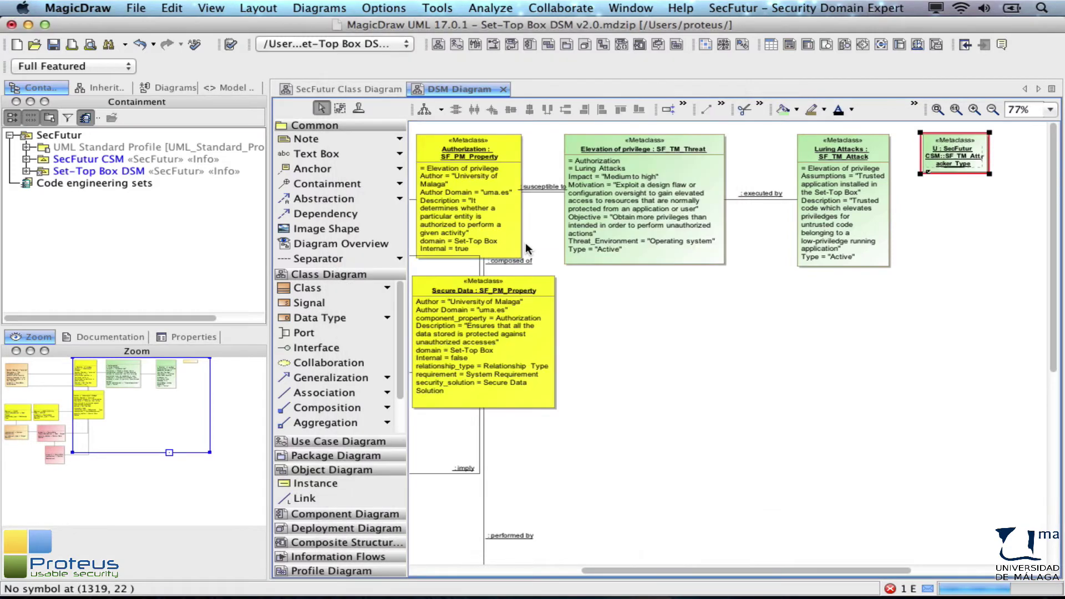
type("Untrusted")
type("appl")
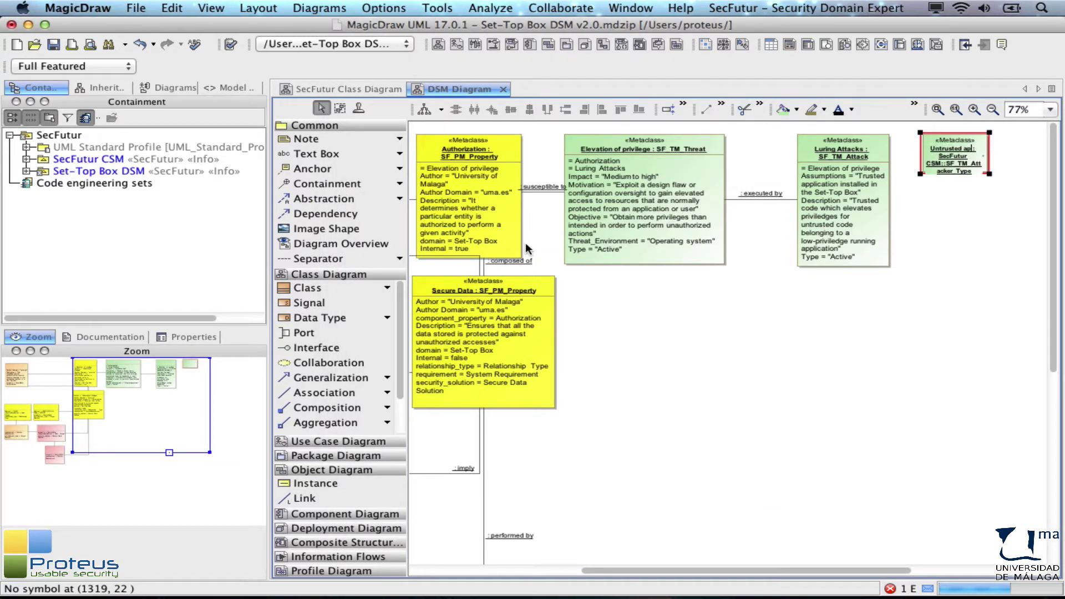
Link Luring Attacks to the Untrusted app instance with the "performed by" association and create both corresponding slots.
left_click(308, 498)
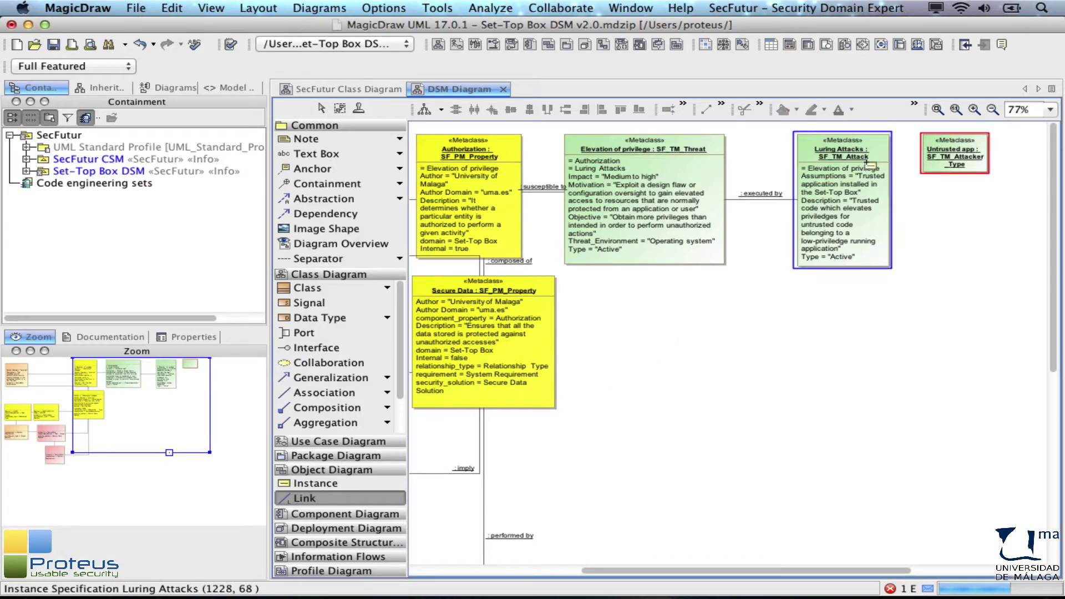
left_click(865, 199)
left_click(938, 160)
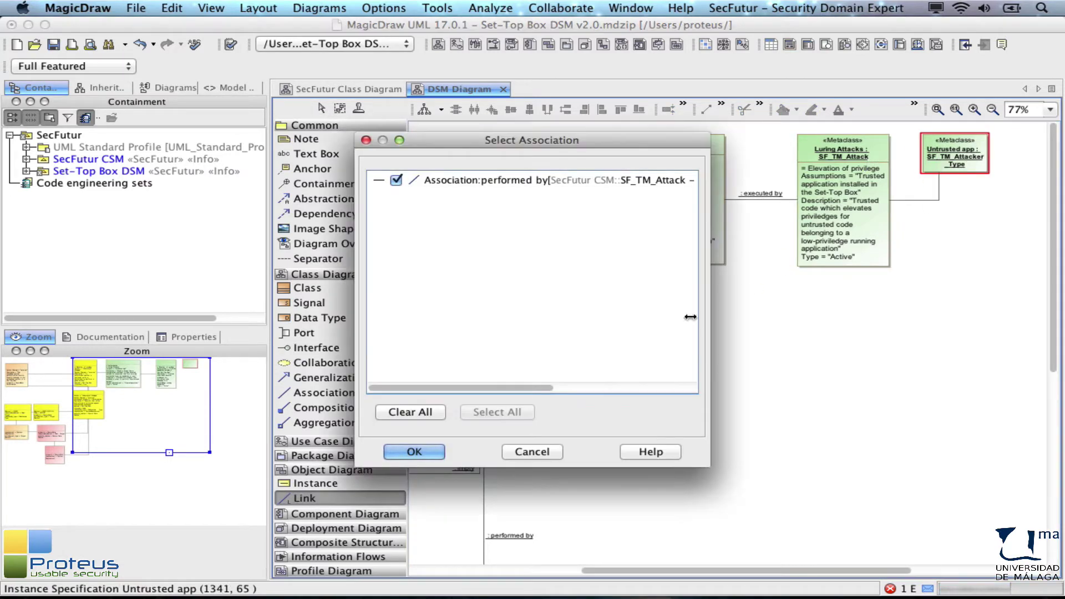
left_click(421, 451)
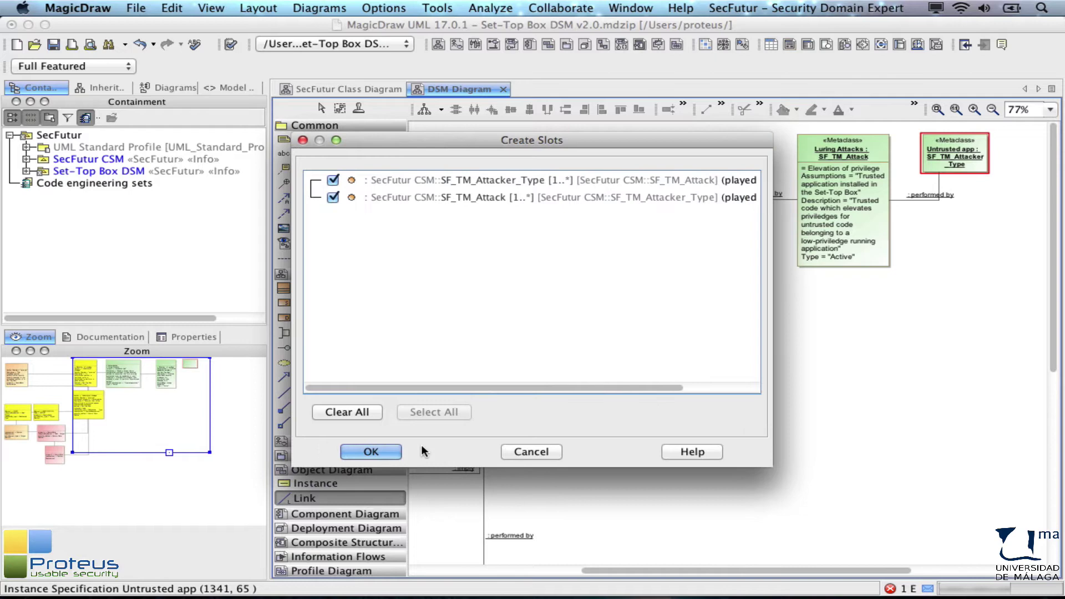
left_click(393, 450)
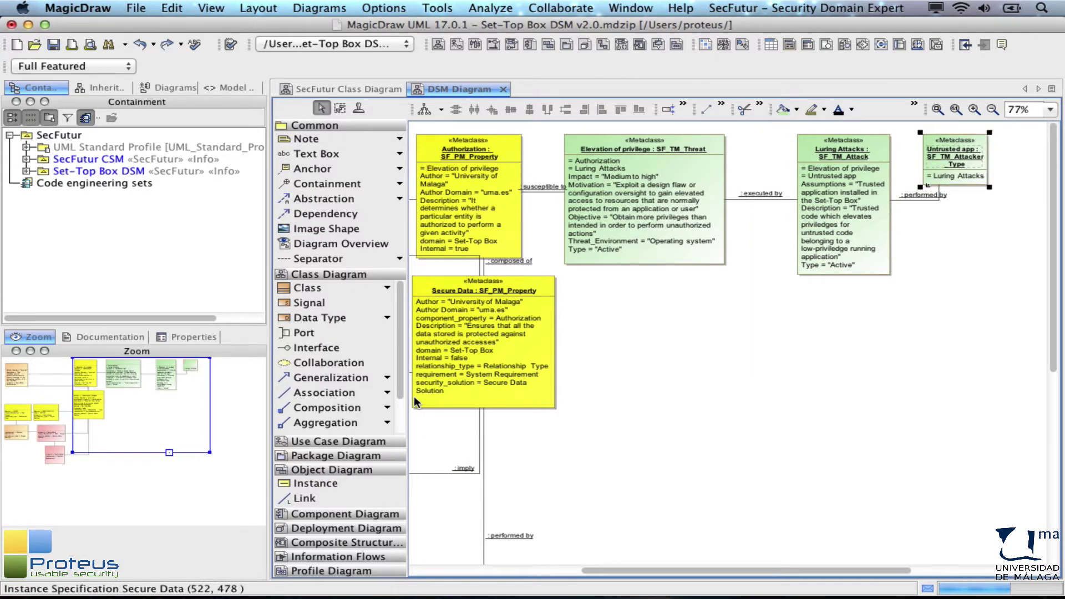
Set the Information slot of the Untrusted app instance to "Applications which are already present in the Set-Top Box".
mouse_move(938, 158)
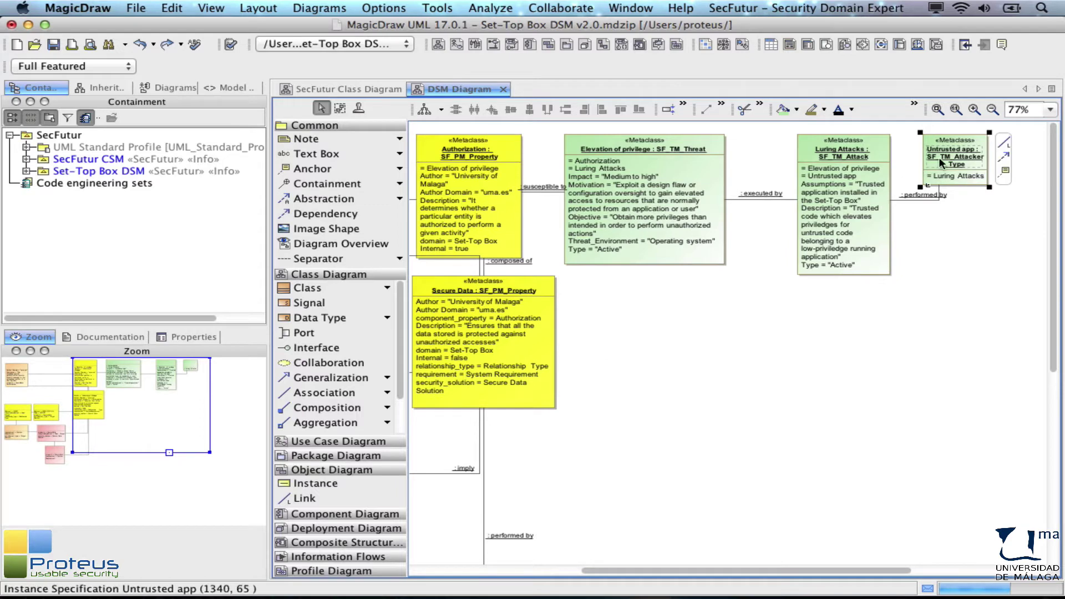
double_click(965, 145)
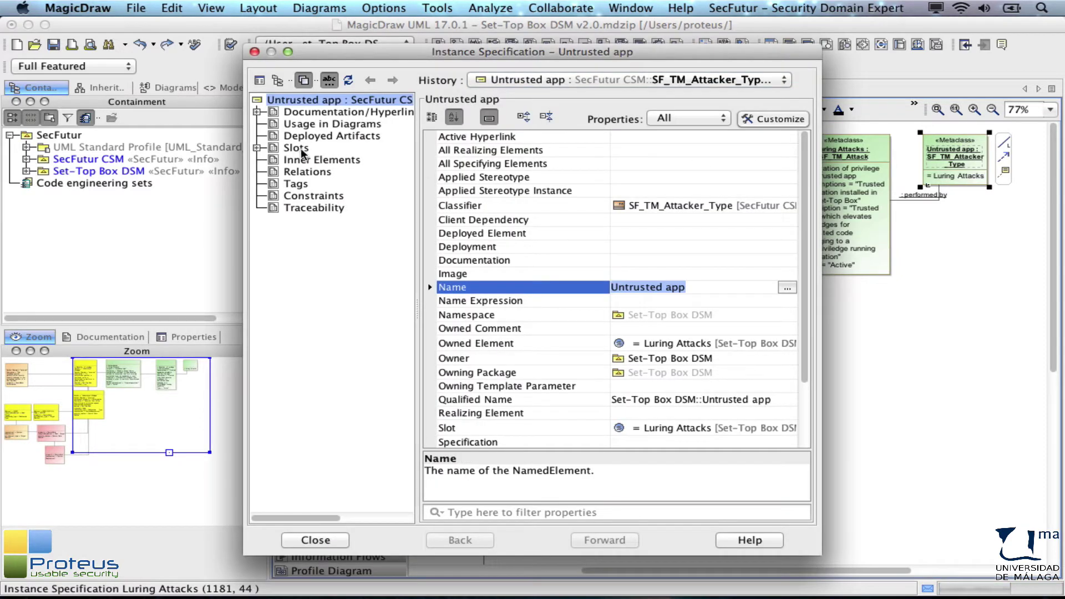
left_click(300, 148)
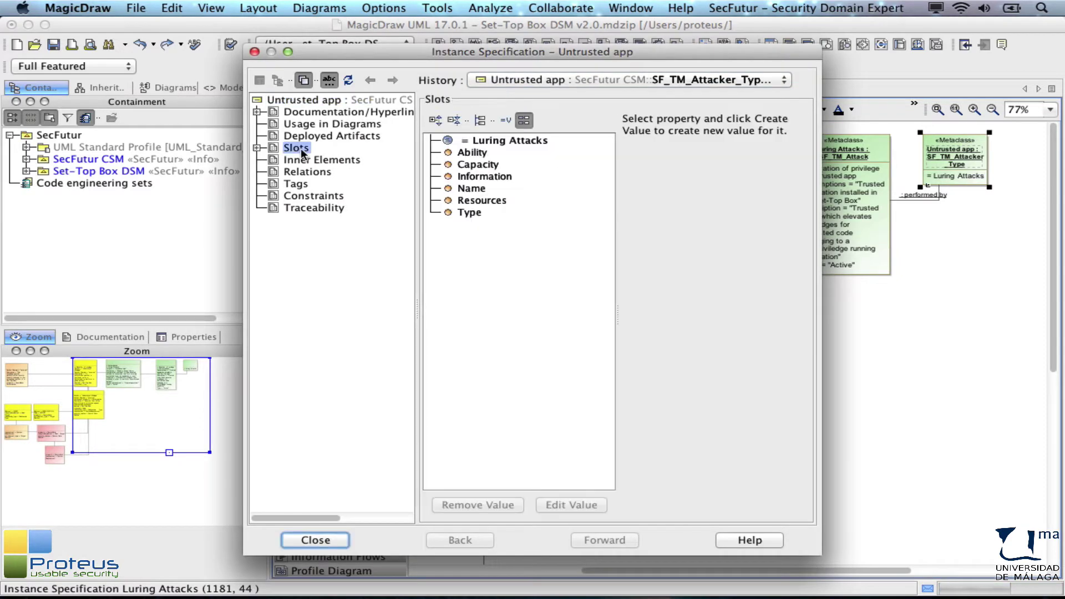
double_click(480, 175)
type("Applications which are already present in the Set-Top Box")
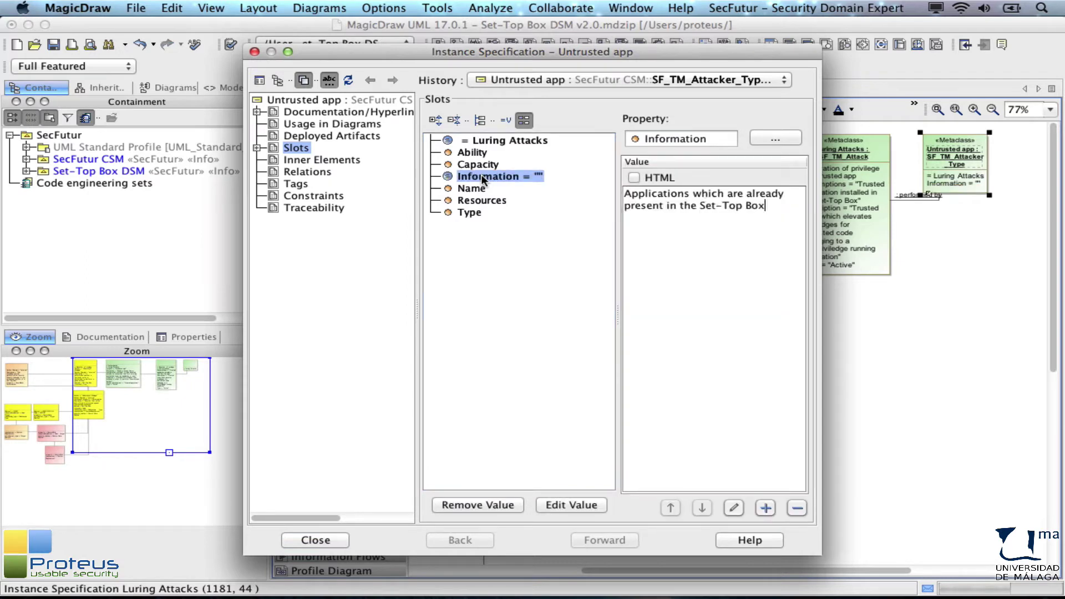
Set the Capacity slot of Untrusted app to "Exploit security flaws" and its Type slot to "Internal".
double_click(450, 165)
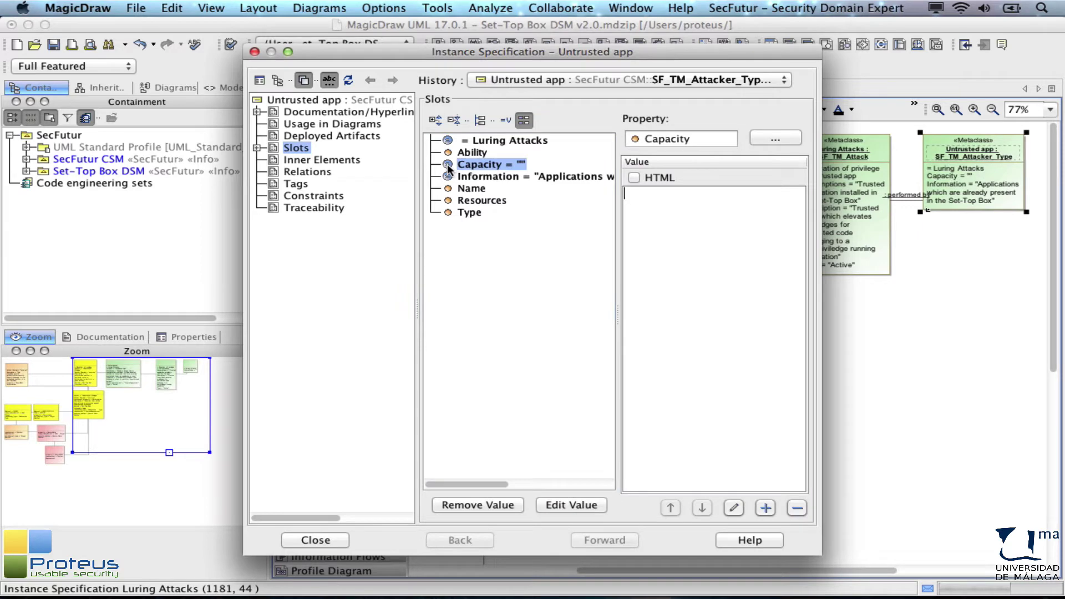
type("Exploit secur")
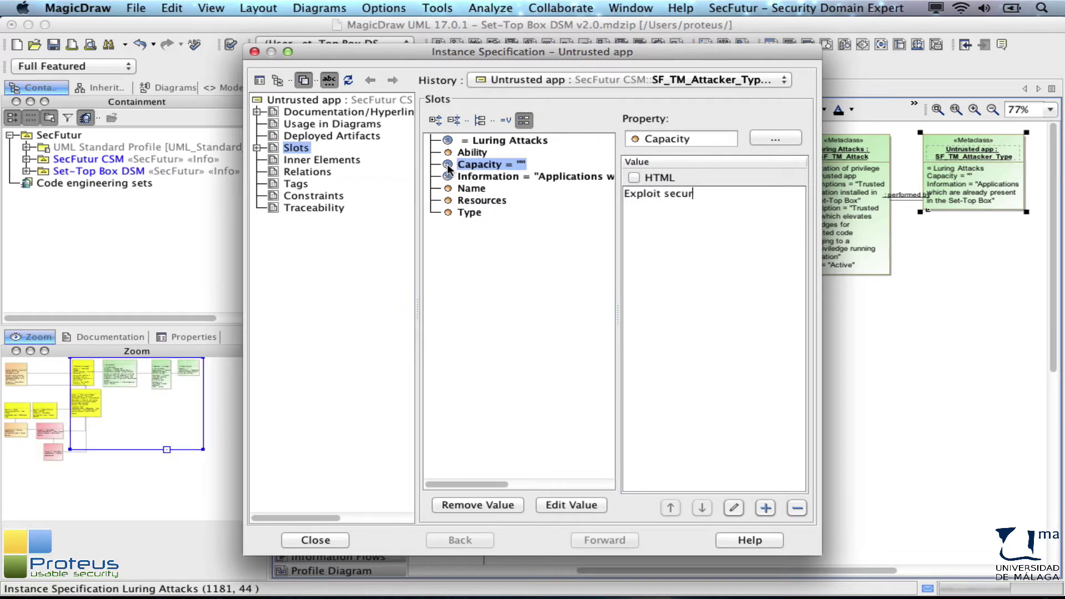
type("ity flaws")
double_click(466, 213)
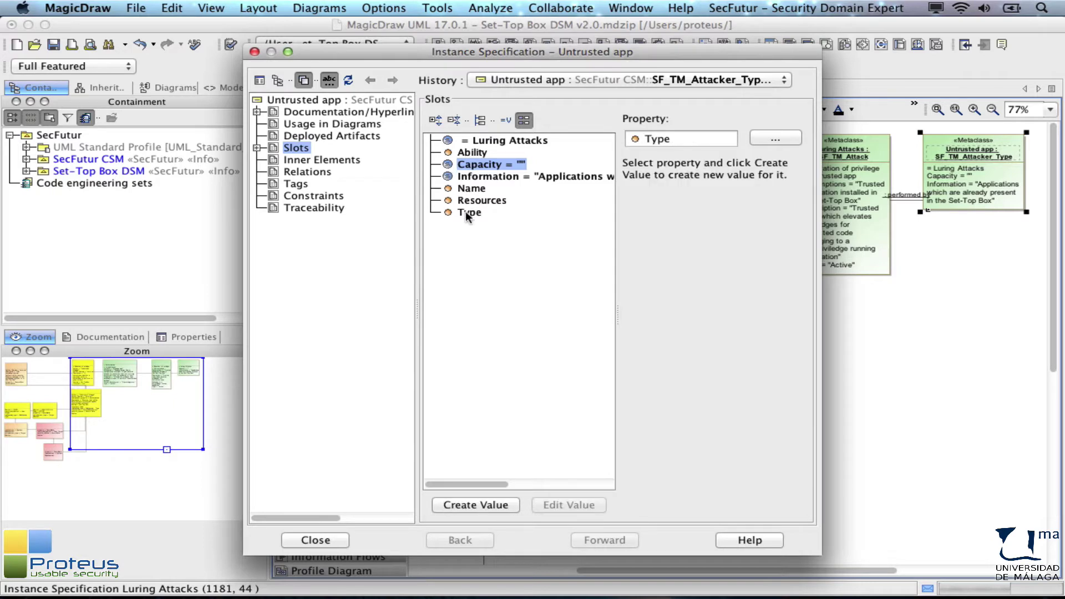
type("Internal")
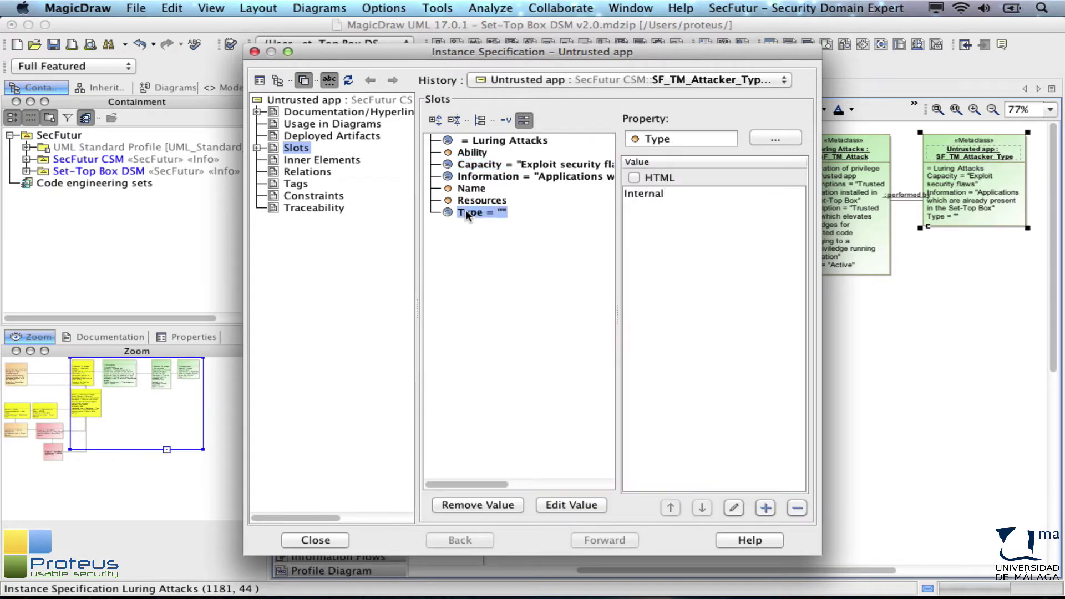
Set the Resources slot of the Untrusted app instance to "High" and its Ability slot to "Medium".
double_click(466, 201)
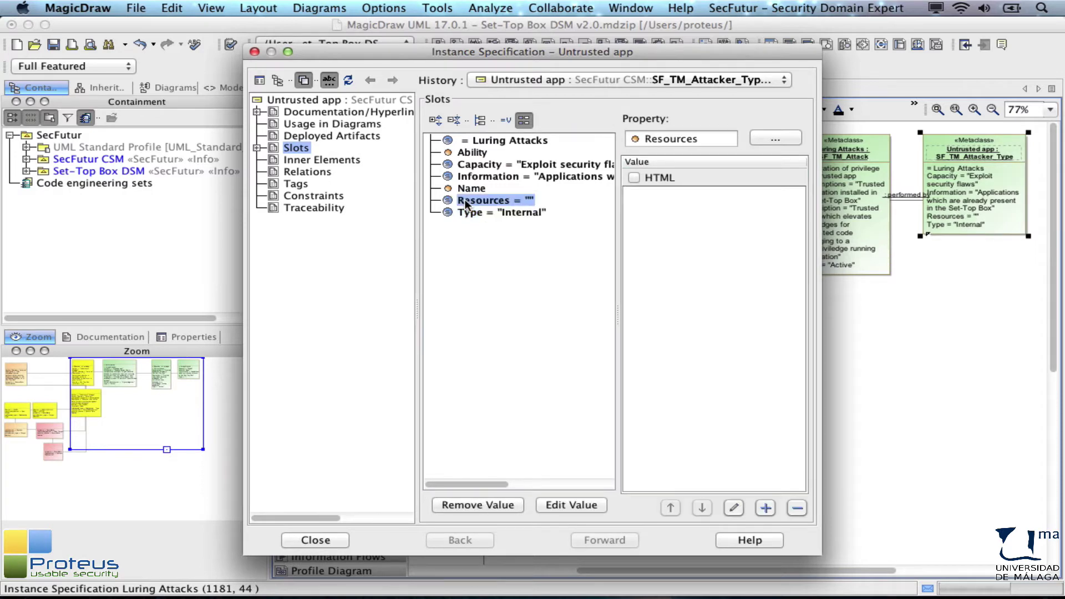
type("High")
double_click(471, 151)
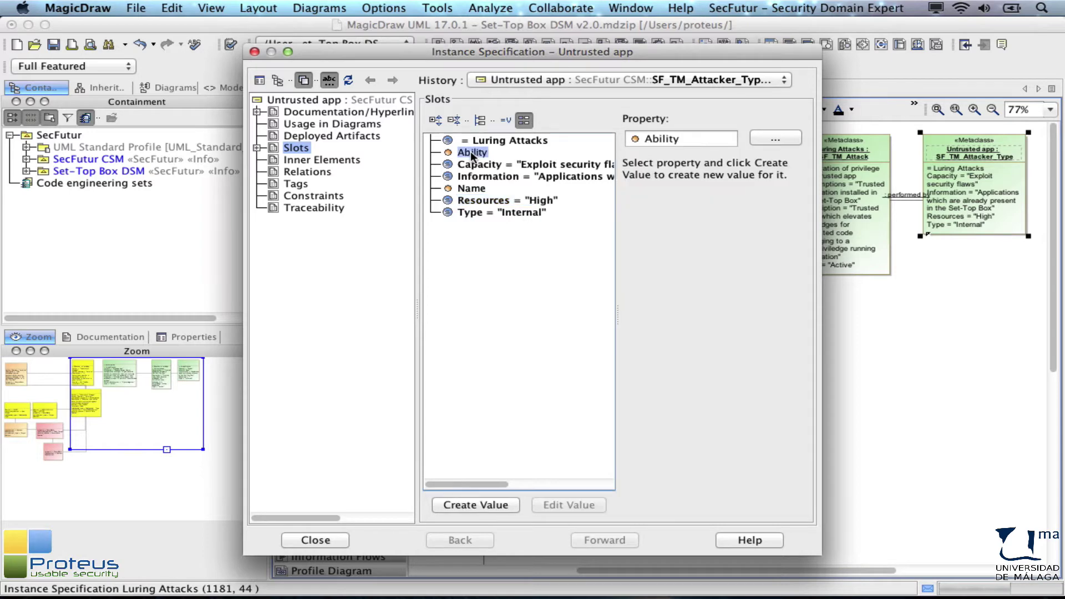
type("Medium")
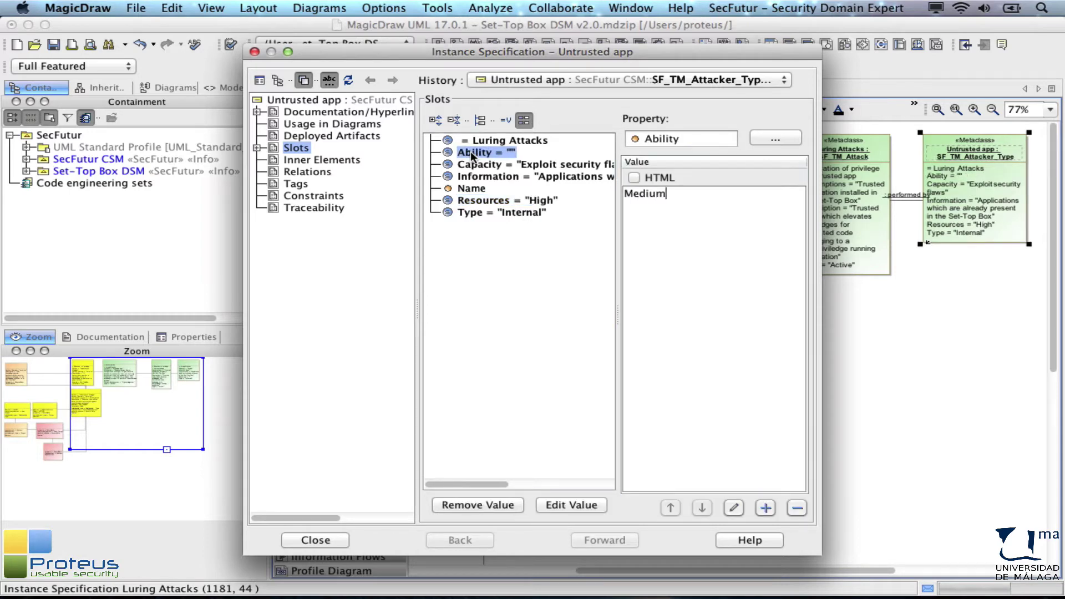
left_click(332, 539)
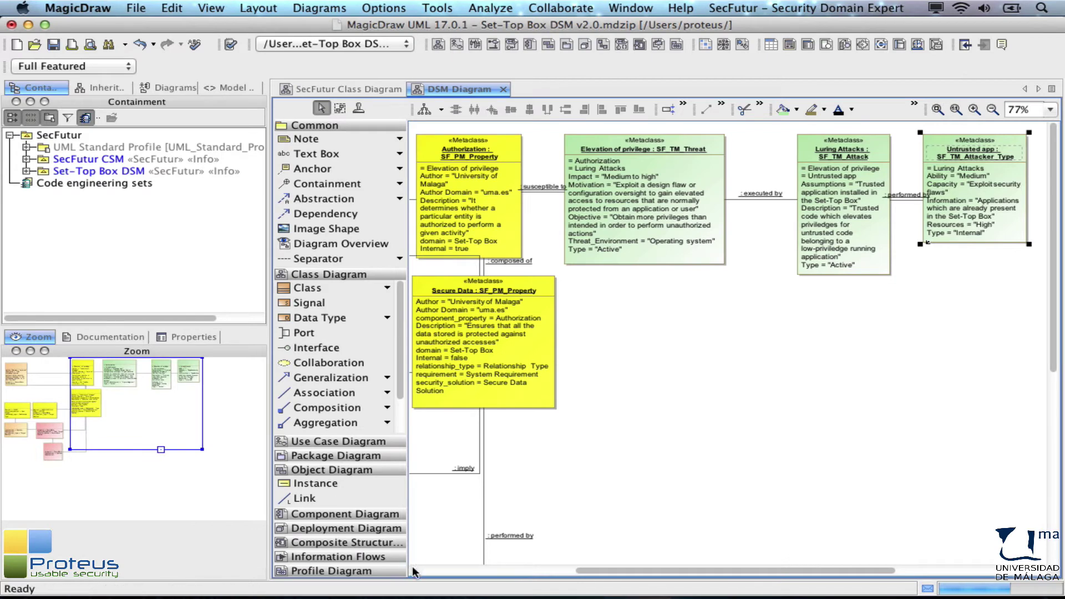
Place a new instance below Secure Data with SF_PM_Property as its classifier and name it "Integrity".
left_click(411, 566)
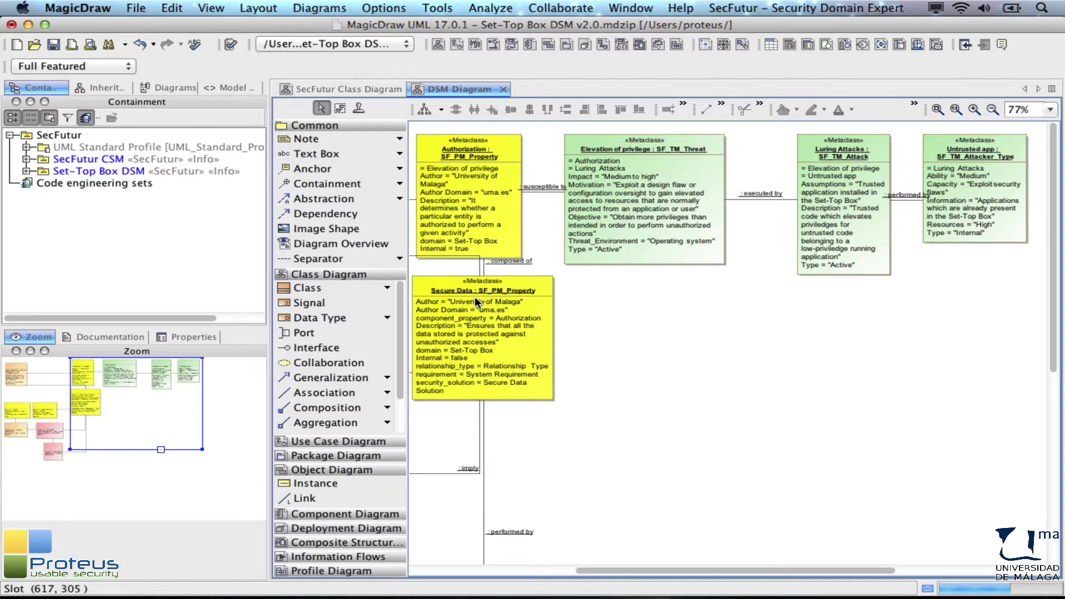
left_click(327, 484)
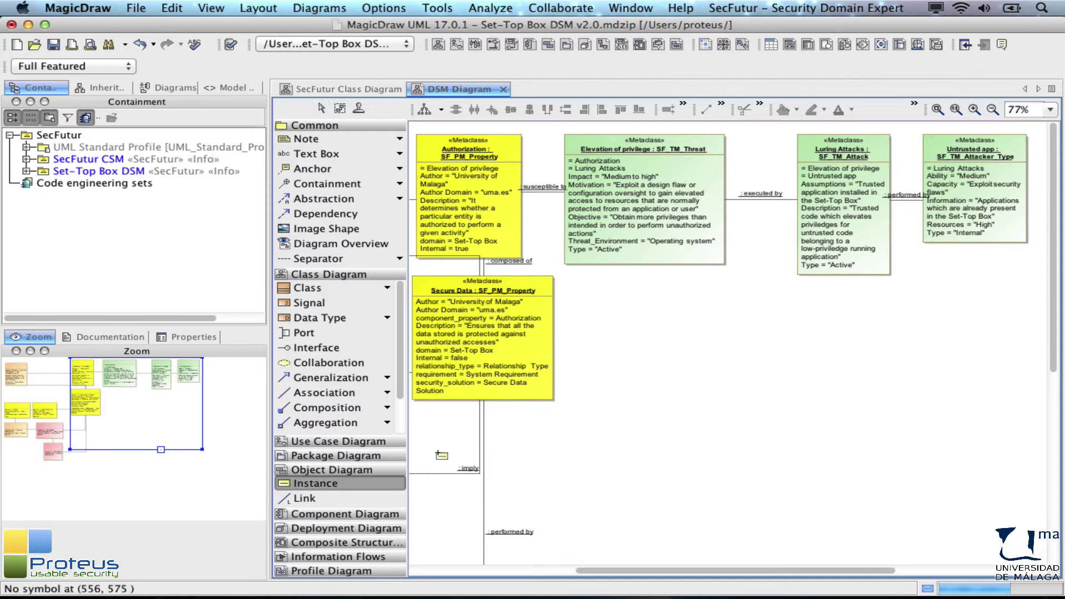
left_click(524, 441)
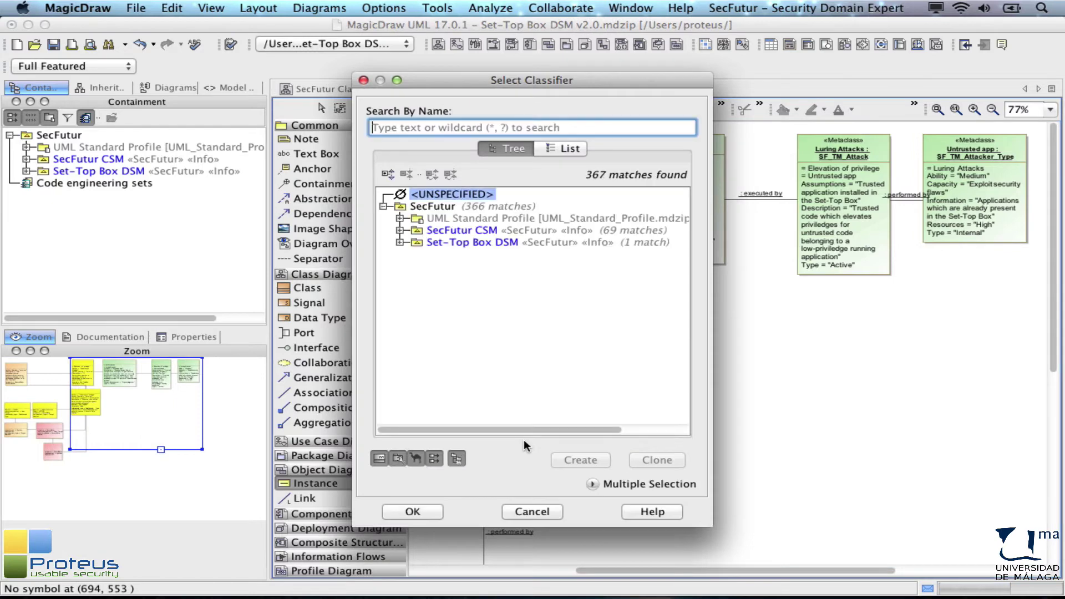
type("sf_pm_pro")
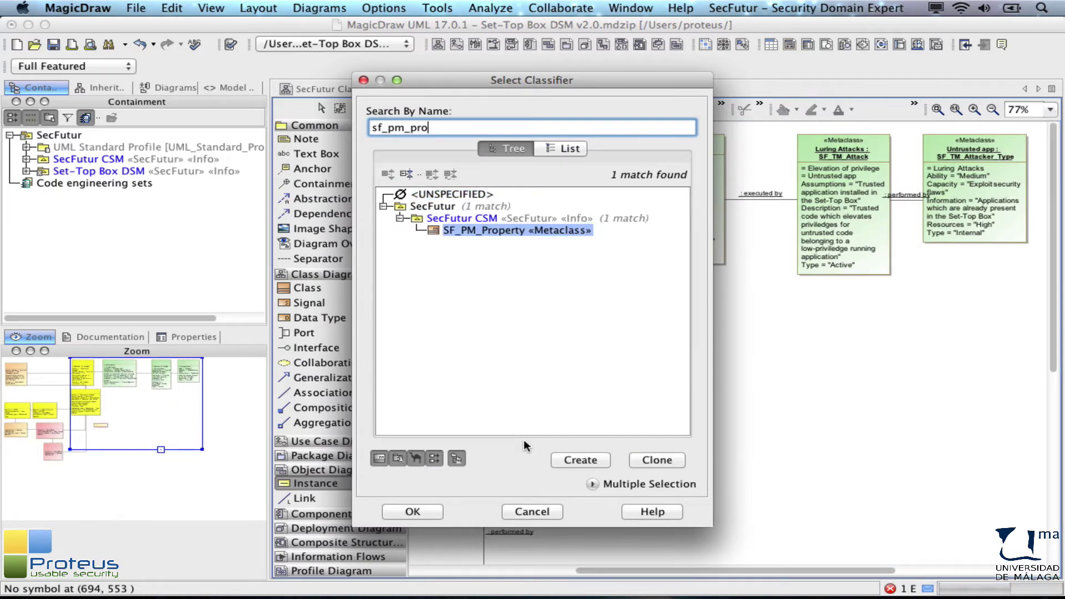
key("Return")
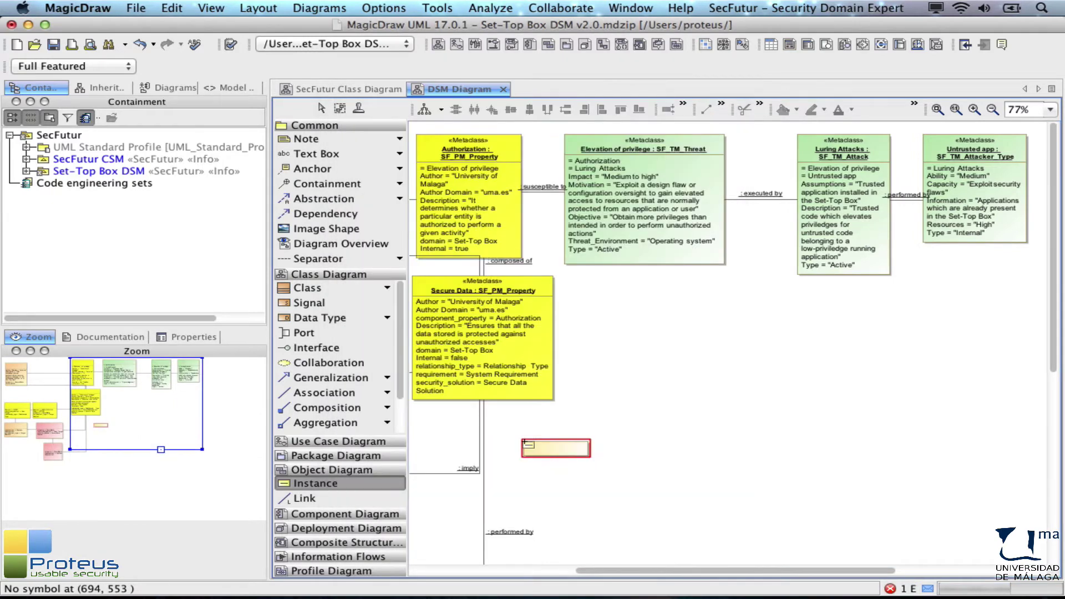
type("Integrity :")
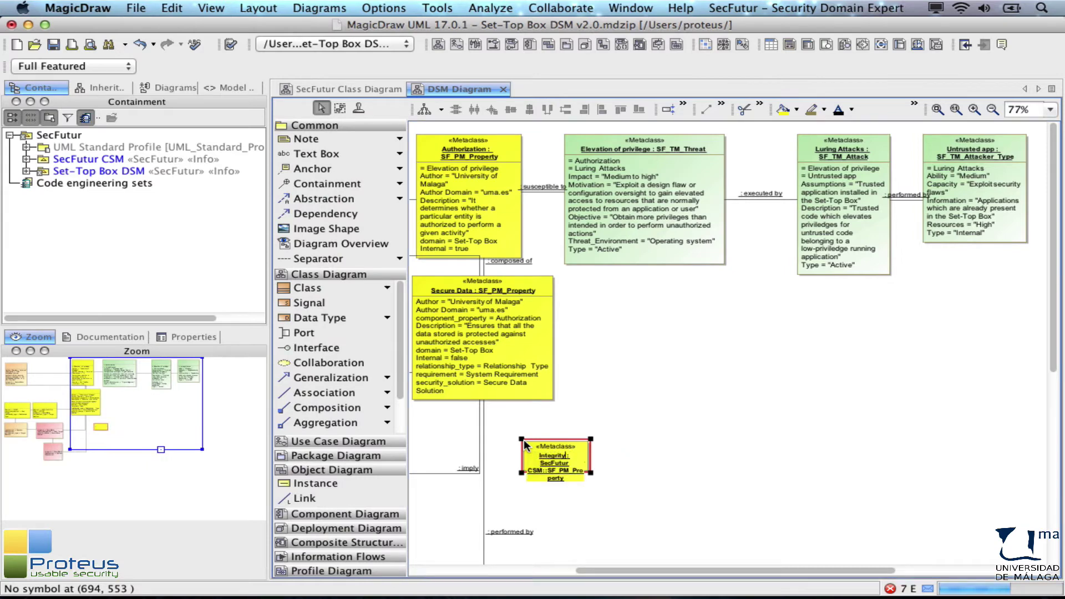
Link Integrity to Secure Data with the "composed of" association and create only the component_property slot.
left_click(332, 495)
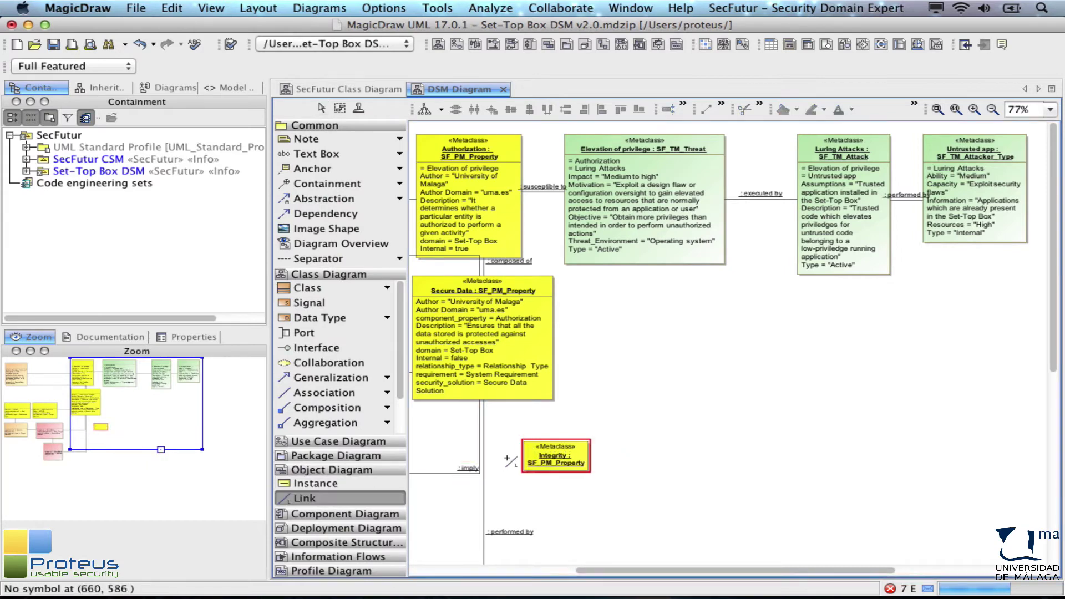
left_click(527, 452)
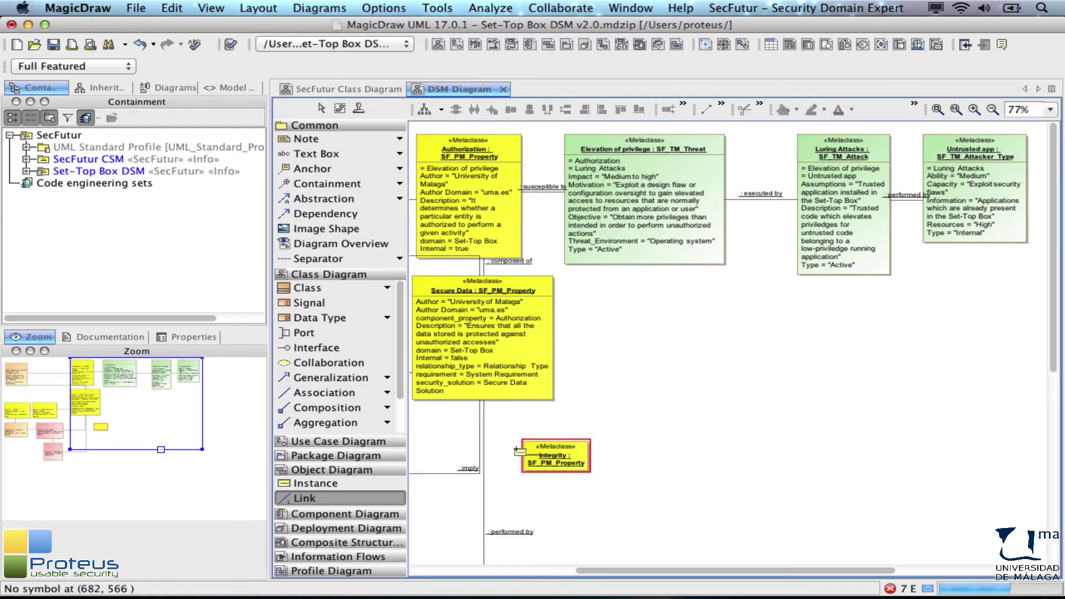
left_click(503, 382)
left_click(415, 451)
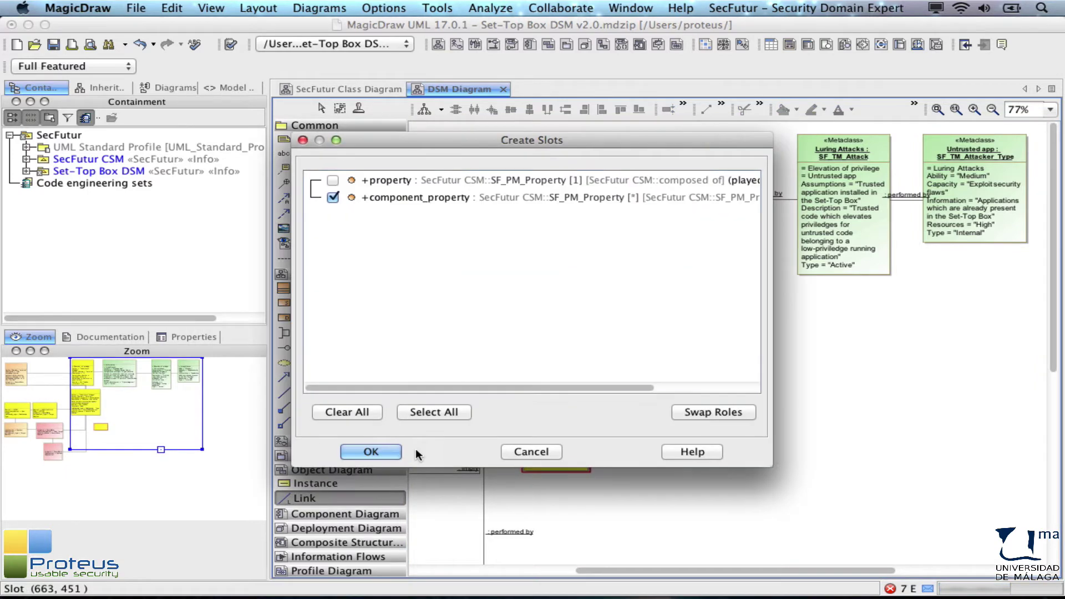
left_click(373, 451)
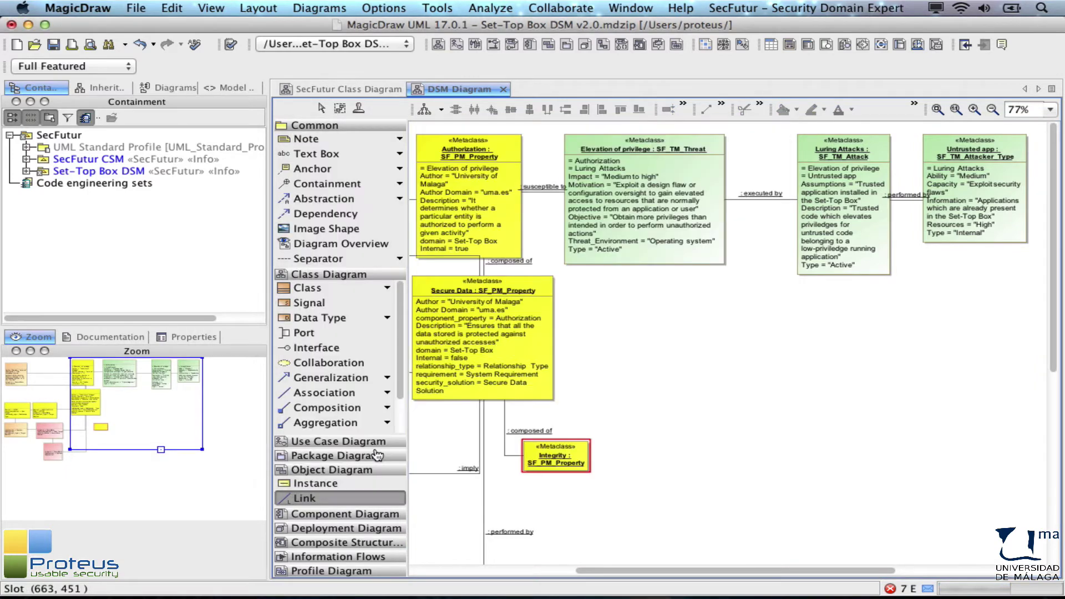
Set Integrity's Description slot to "Guarantee the accuracy and consistency of data and it assures the content cannot be modified undetectably" and Internal to true.
double_click(528, 448)
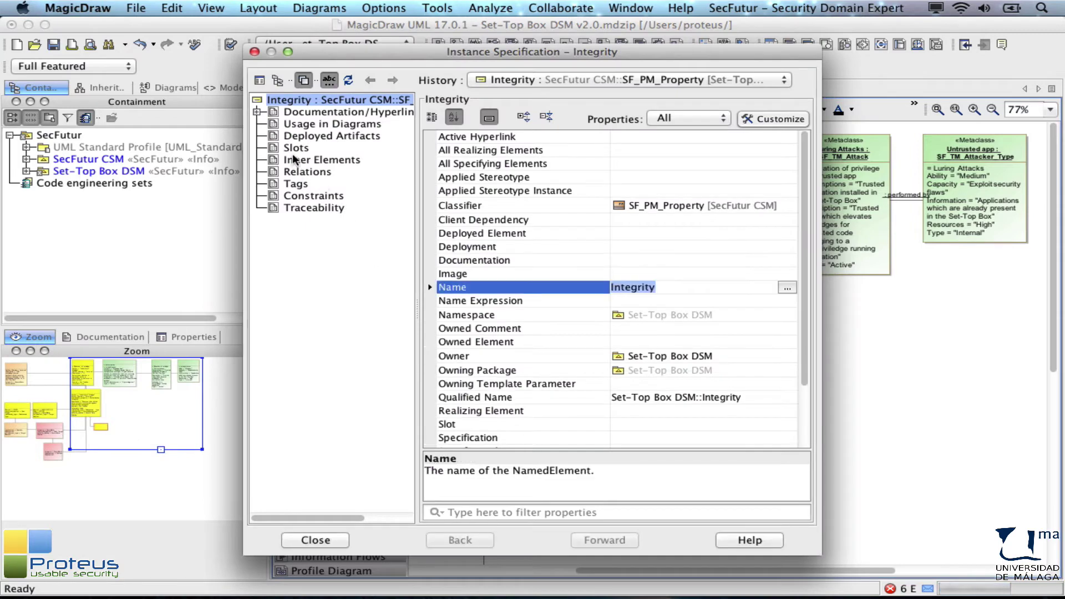
left_click(294, 148)
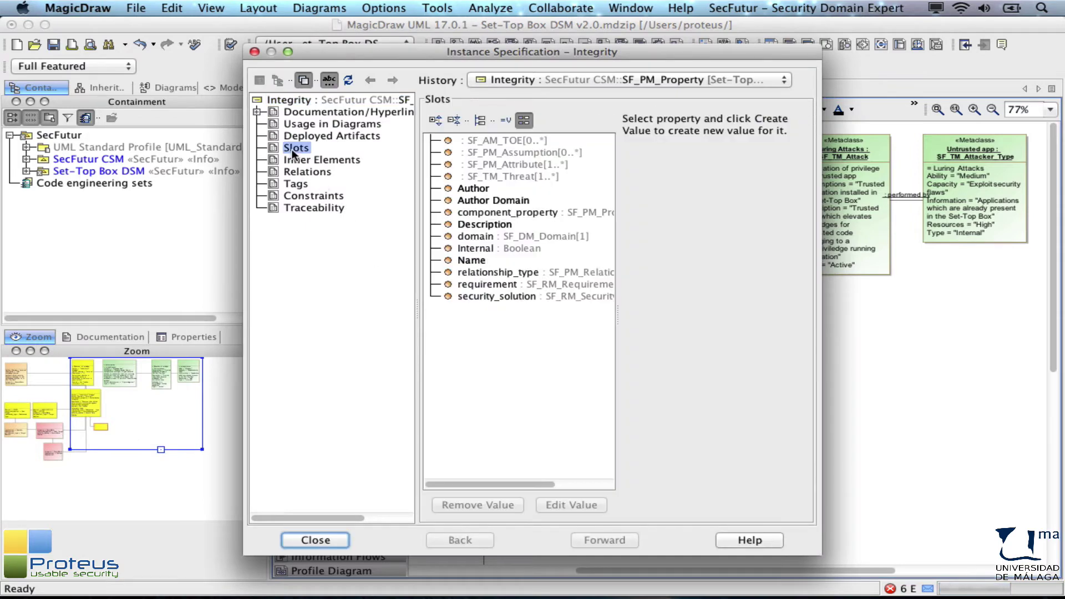
double_click(484, 224)
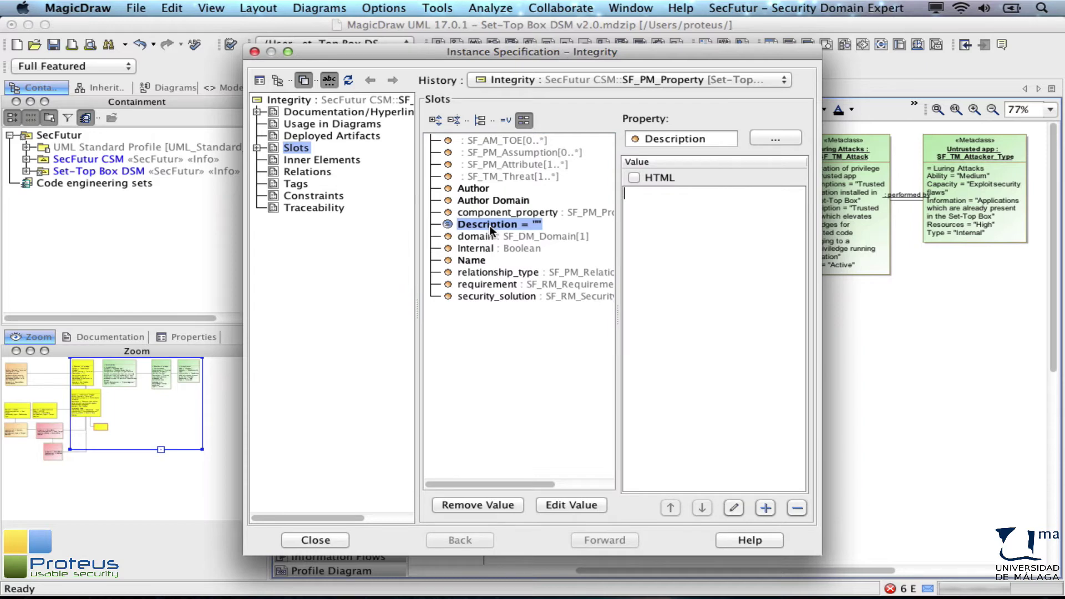
type("Guarantee the accuracy and consistency of data and it assures the content cannot be modified undetectably")
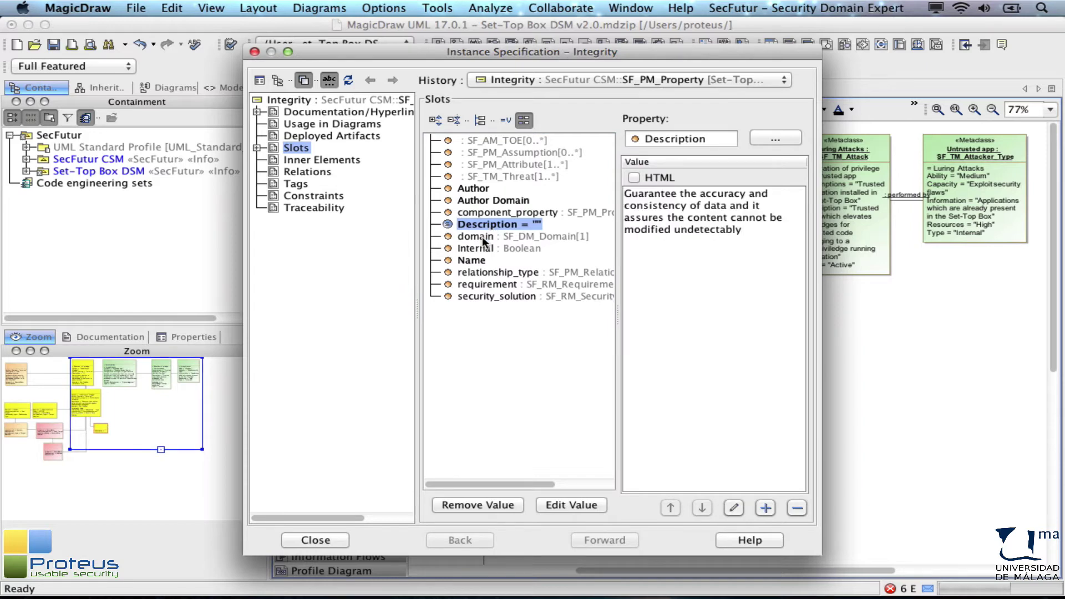
double_click(477, 246)
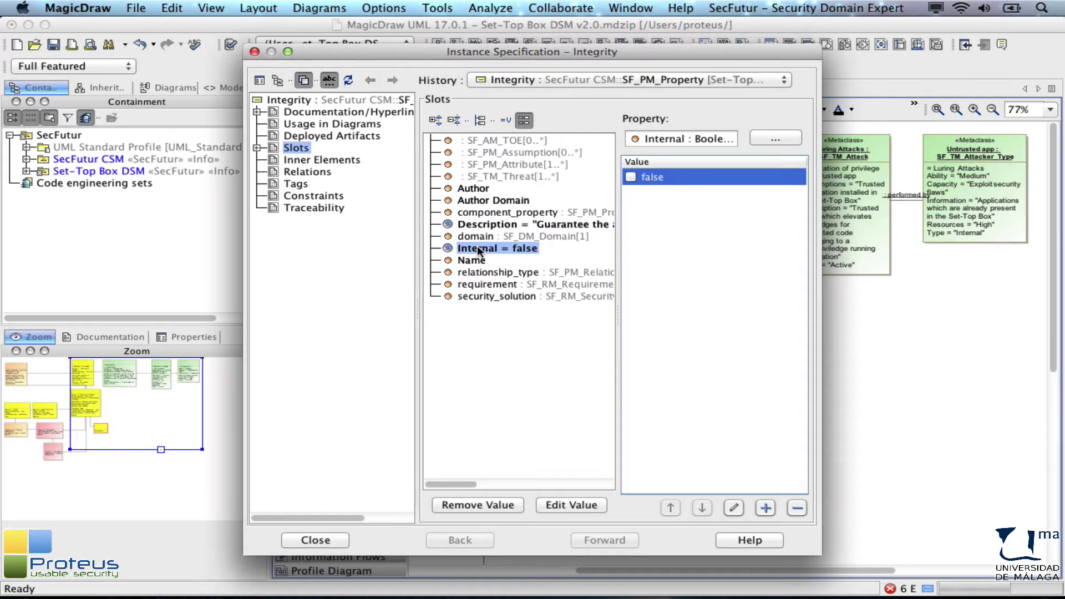
left_click(641, 176)
Set the Author Domain slot of Integrity to "uma.es" and its Author slot to "University of Malaga".
double_click(484, 200)
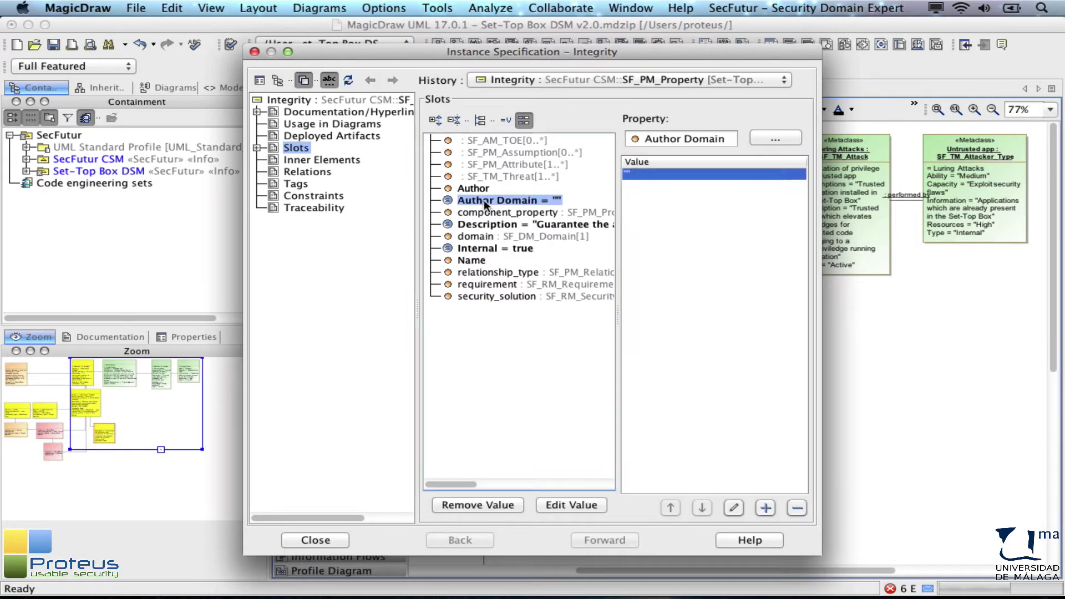
type("uma.es")
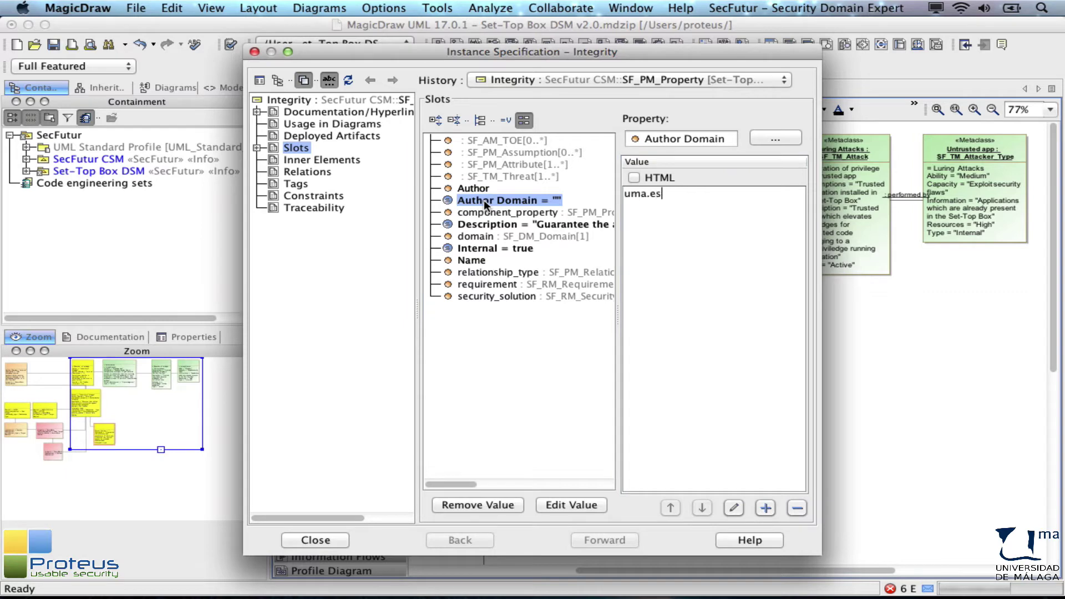
double_click(468, 189)
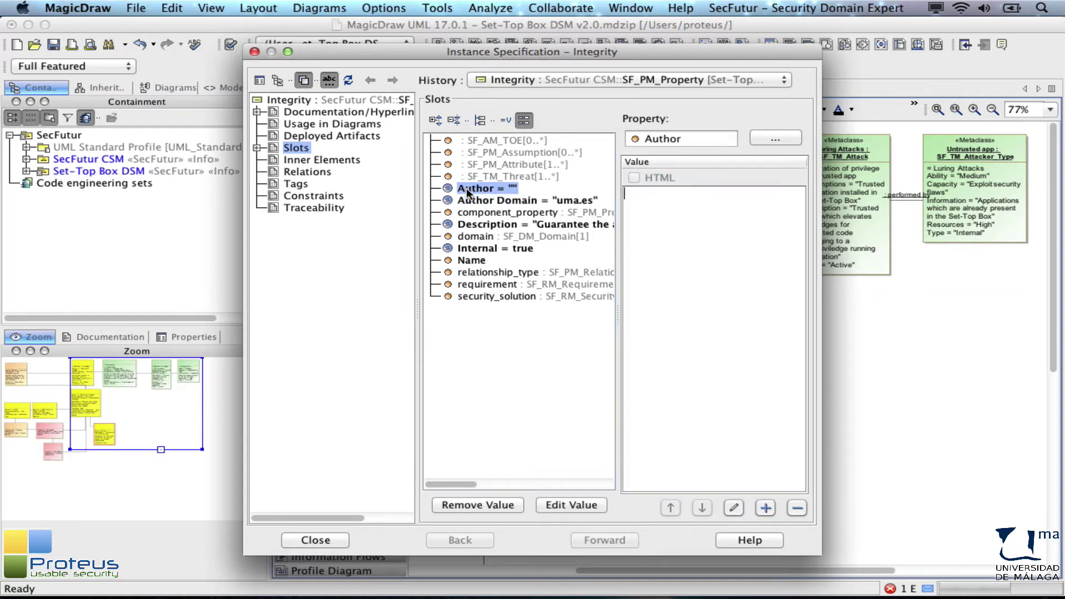
type("University ")
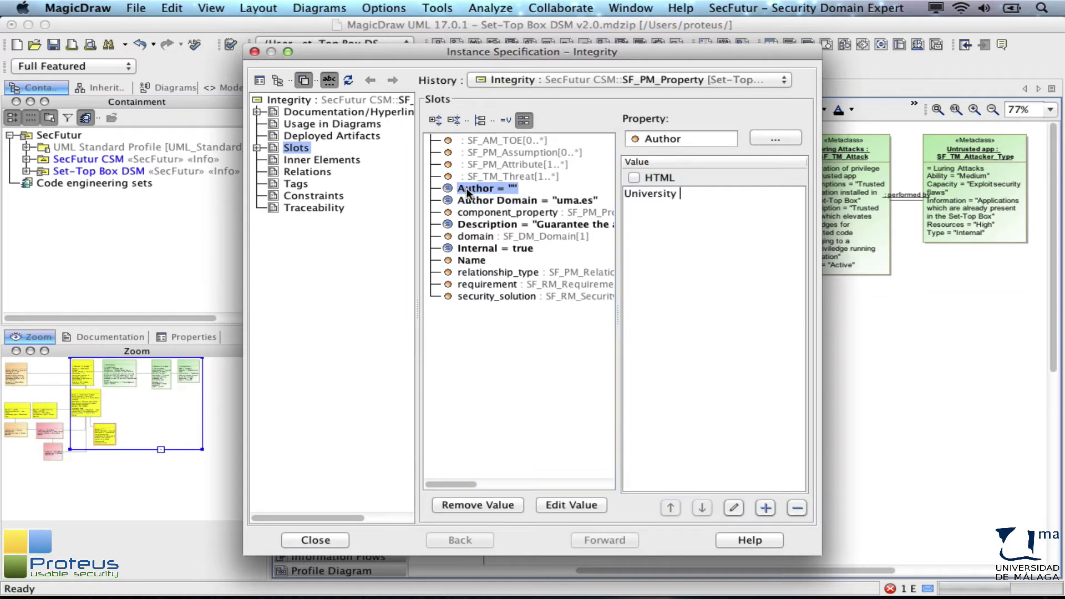
type("of Malaga")
left_click(299, 540)
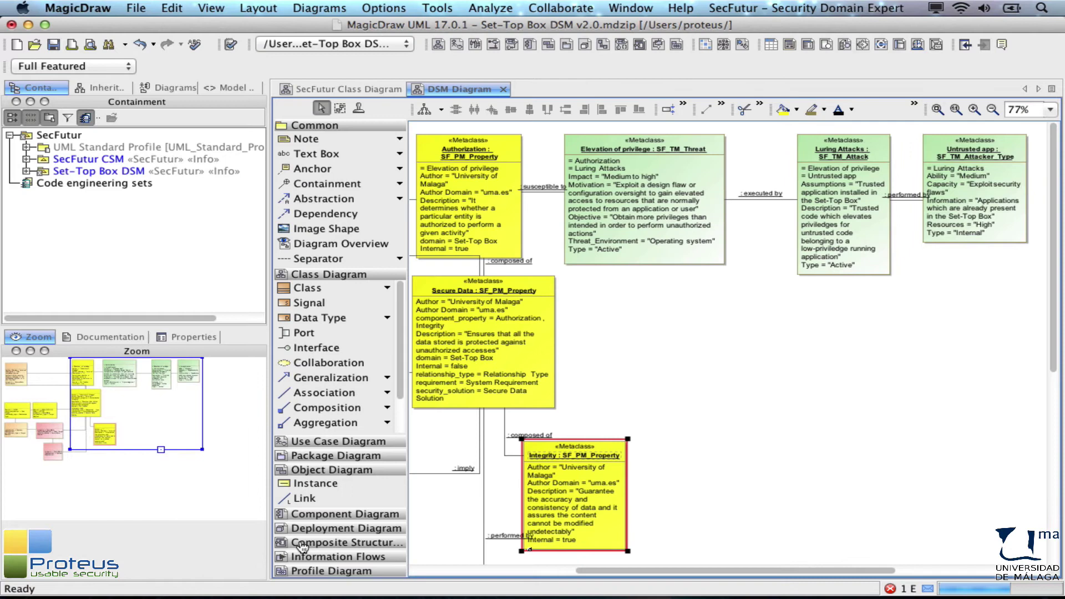
Link Integrity to the Set-Top Box domain instance with the "defined into" association and create the property and domain slots.
left_click(305, 499)
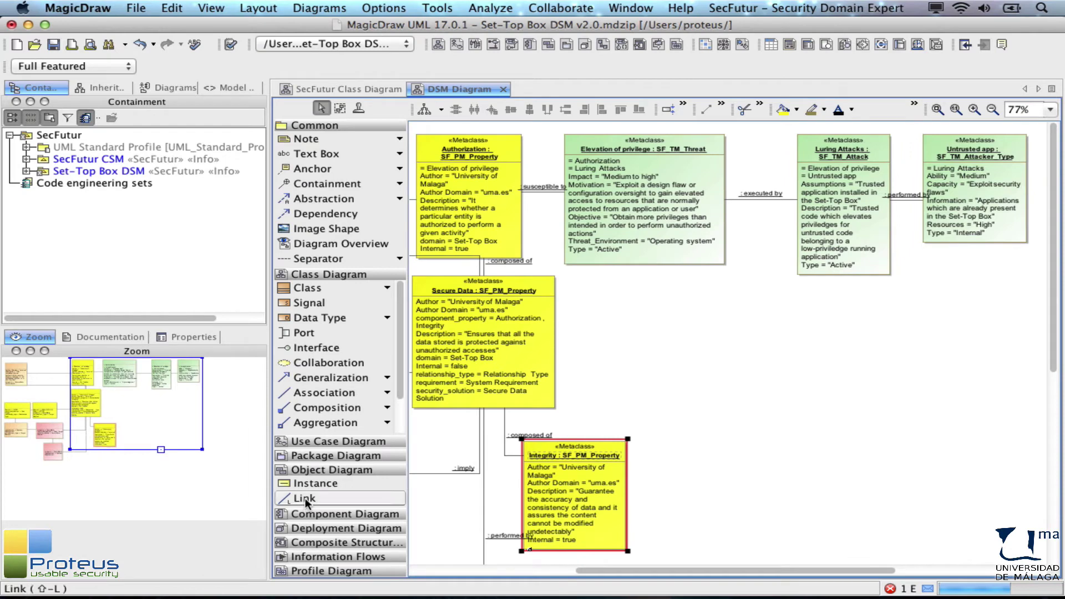
left_click(546, 488)
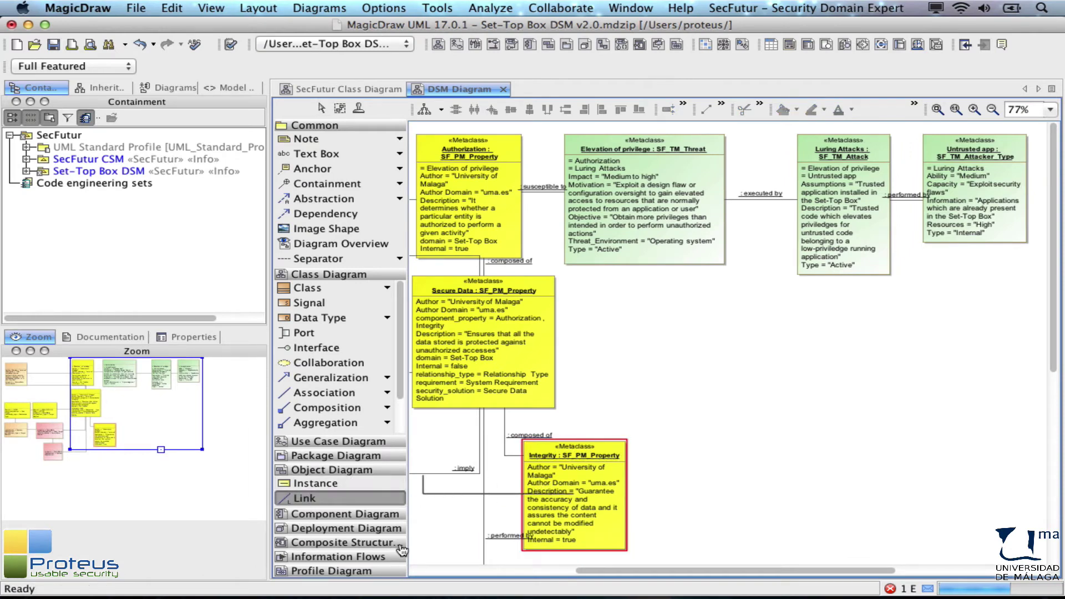
left_click(415, 569)
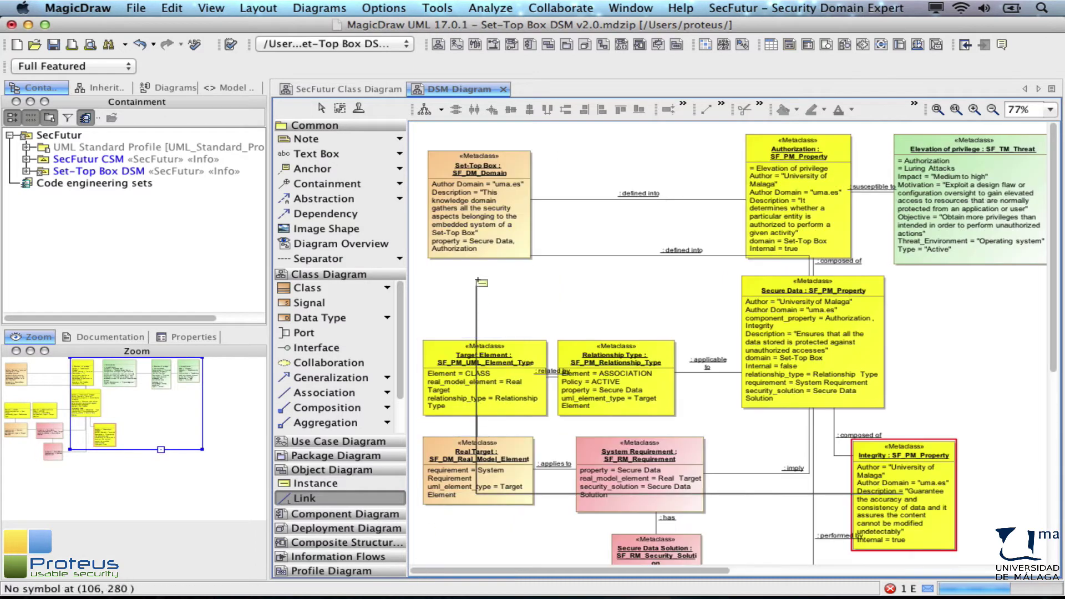
left_click(466, 254)
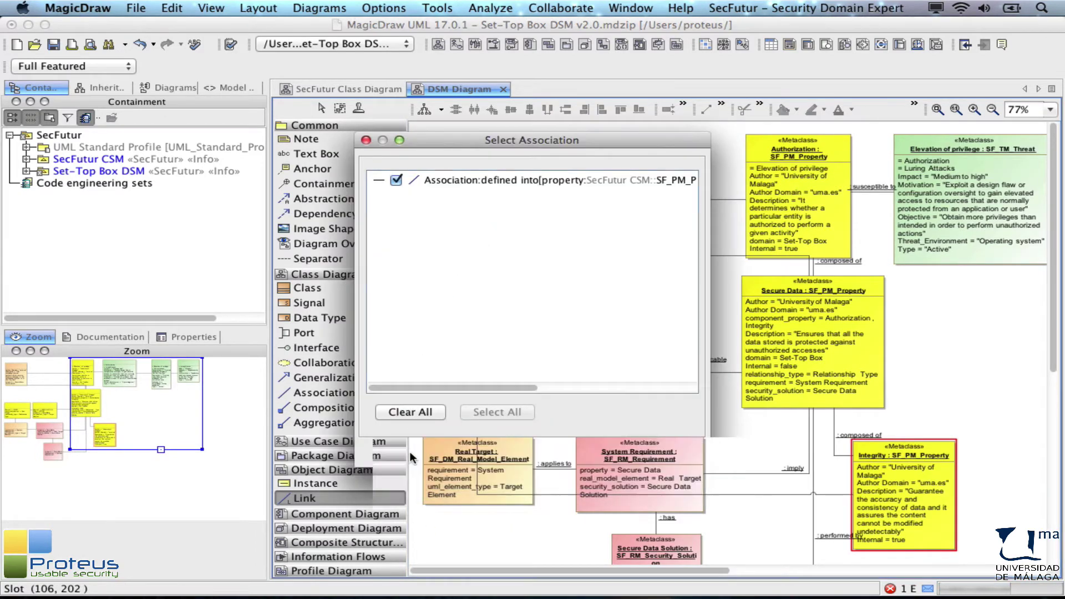
left_click(409, 451)
left_click(378, 452)
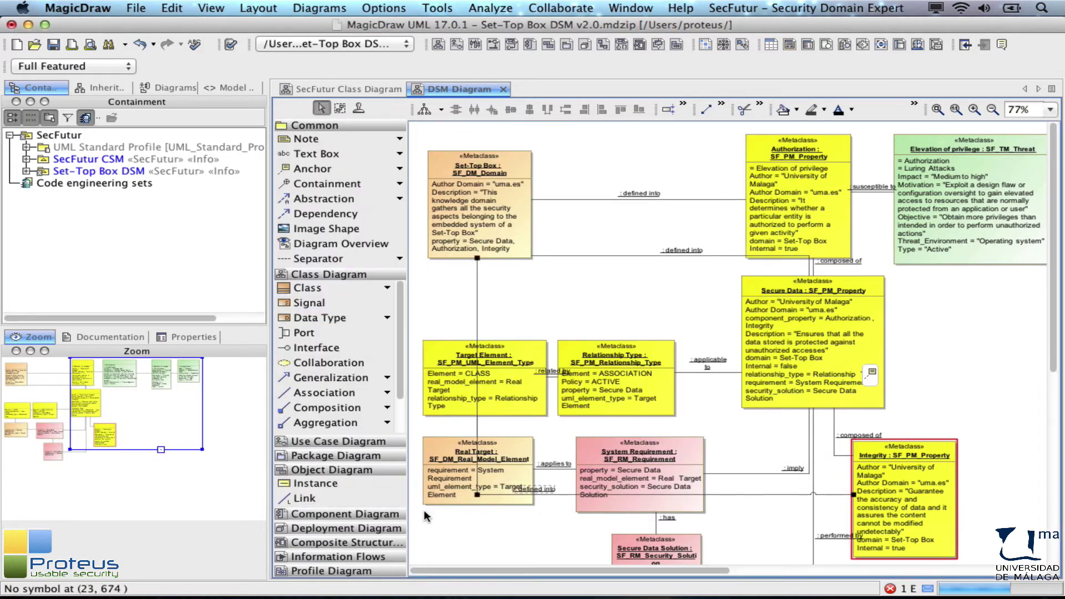
Place a new instance beside Integrity with SF_TM_Threat as its classifier and name it "Data tampering".
left_click_drag(446, 570, 621, 555)
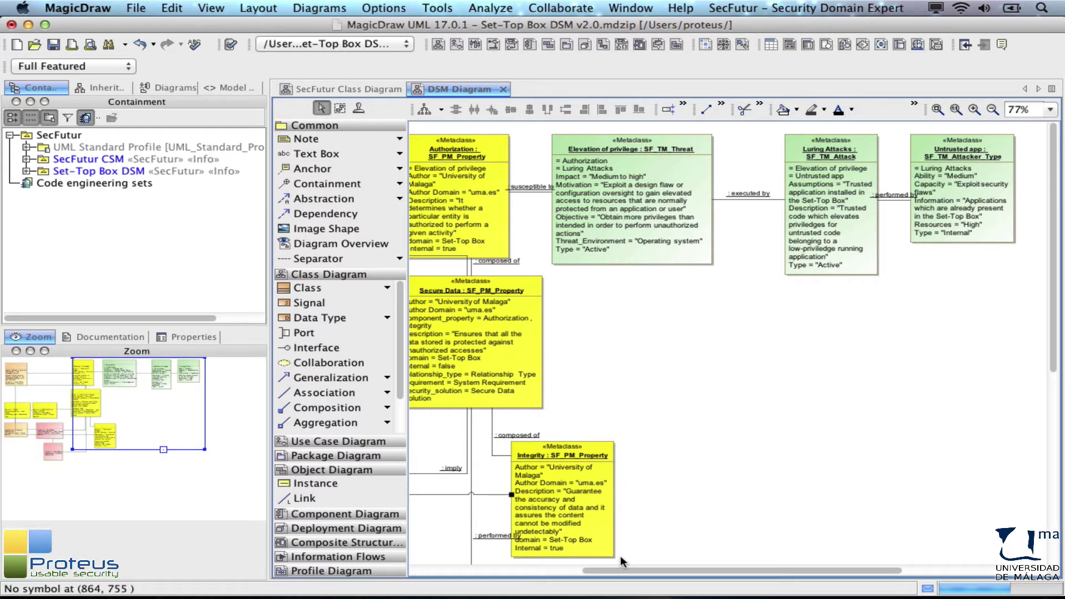
left_click(367, 478)
left_click(677, 443)
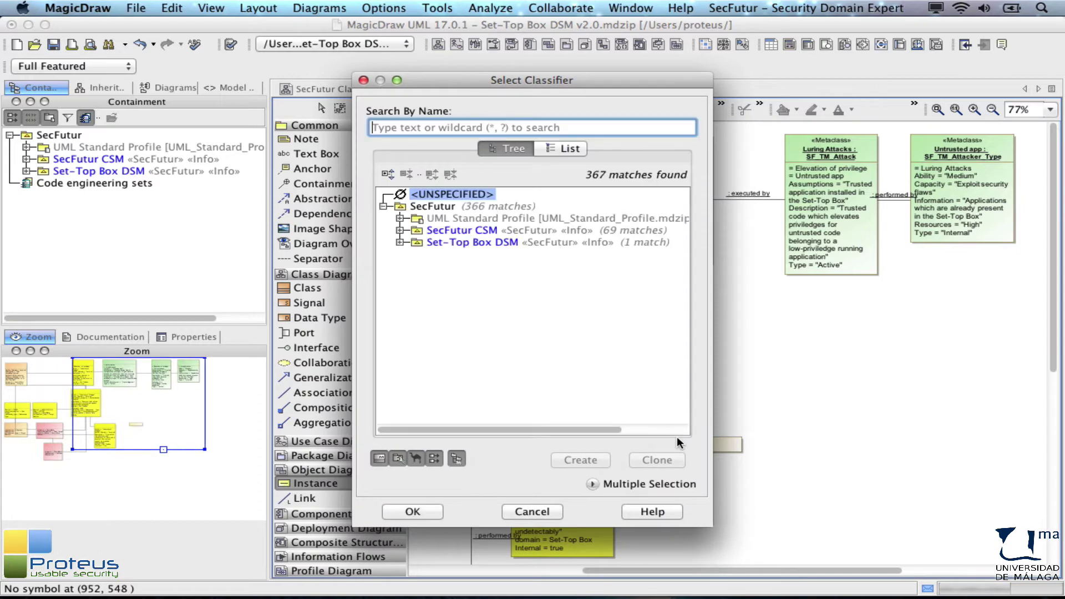
type("sf_tm_th")
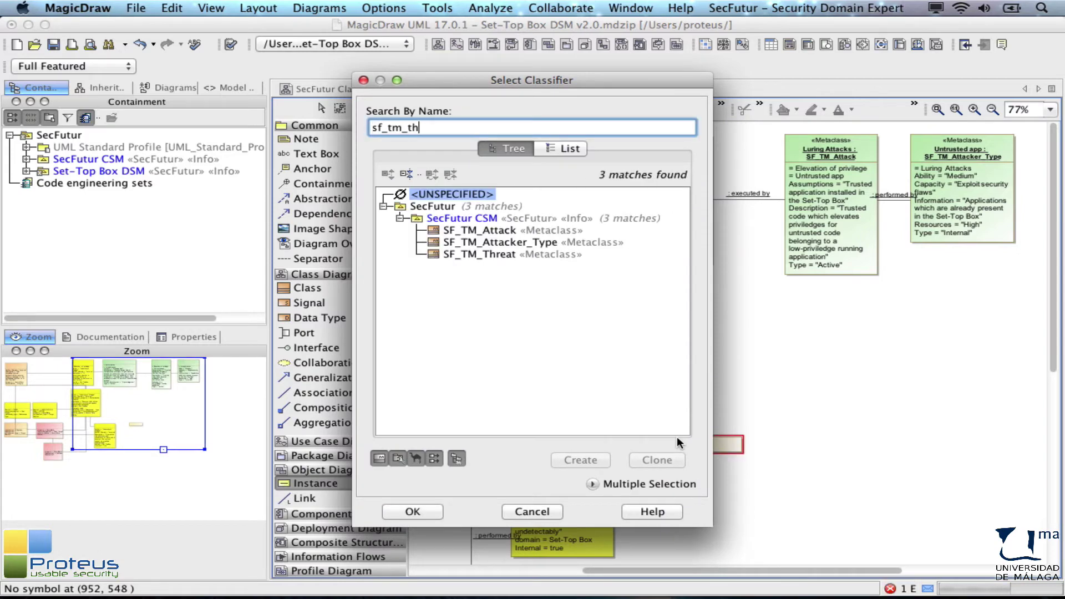
key("Return")
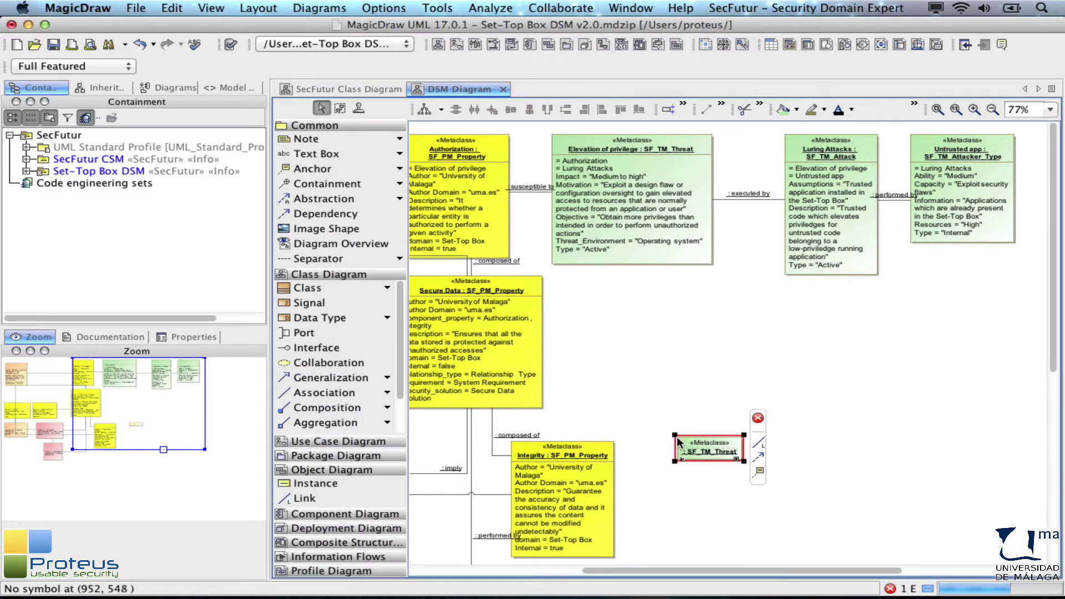
type("Data tampering")
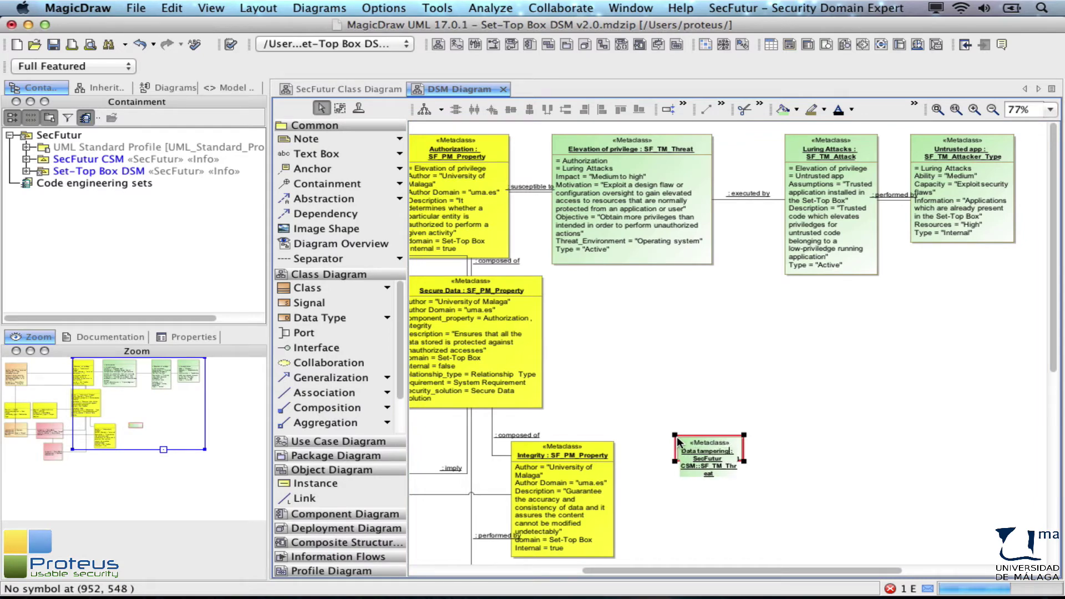
key("Return")
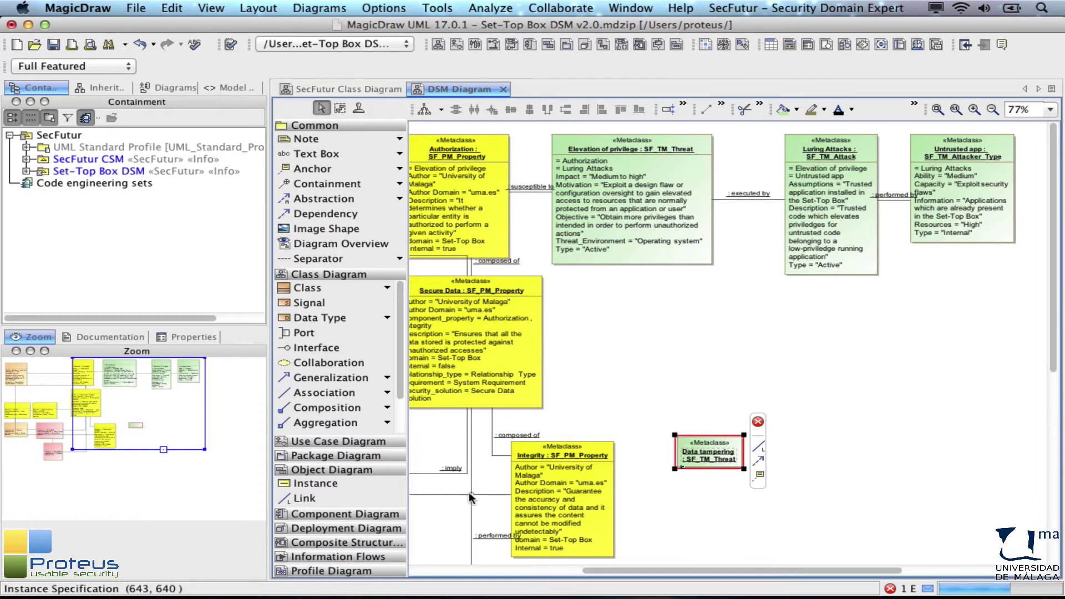
Link Data tampering to the Integrity property with the "susceptible to" association and create the corresponding slots in both instances.
left_click(305, 498)
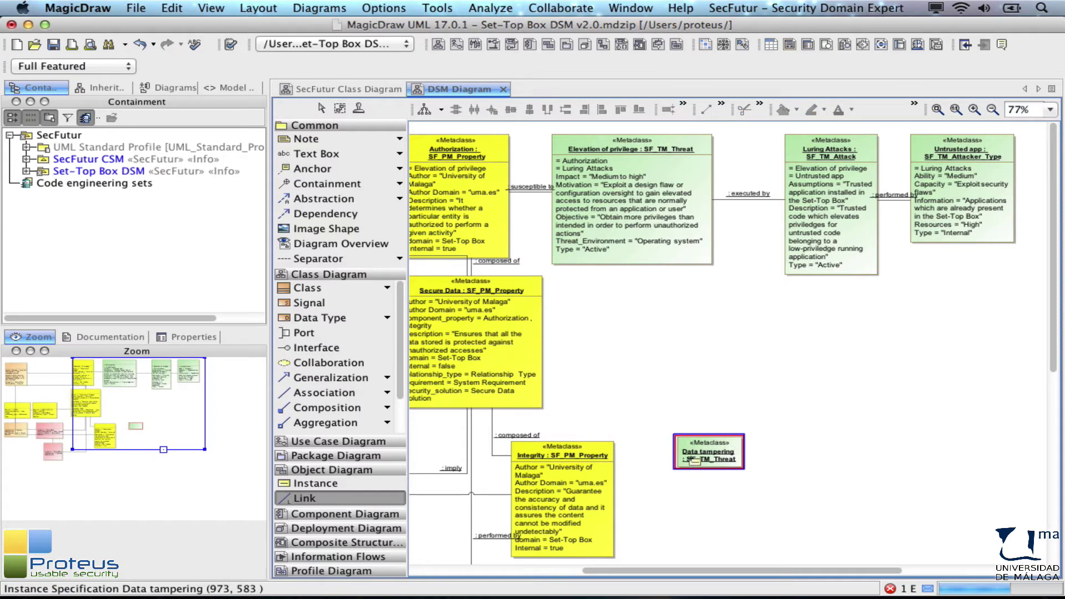
left_click(691, 457)
left_click(599, 459)
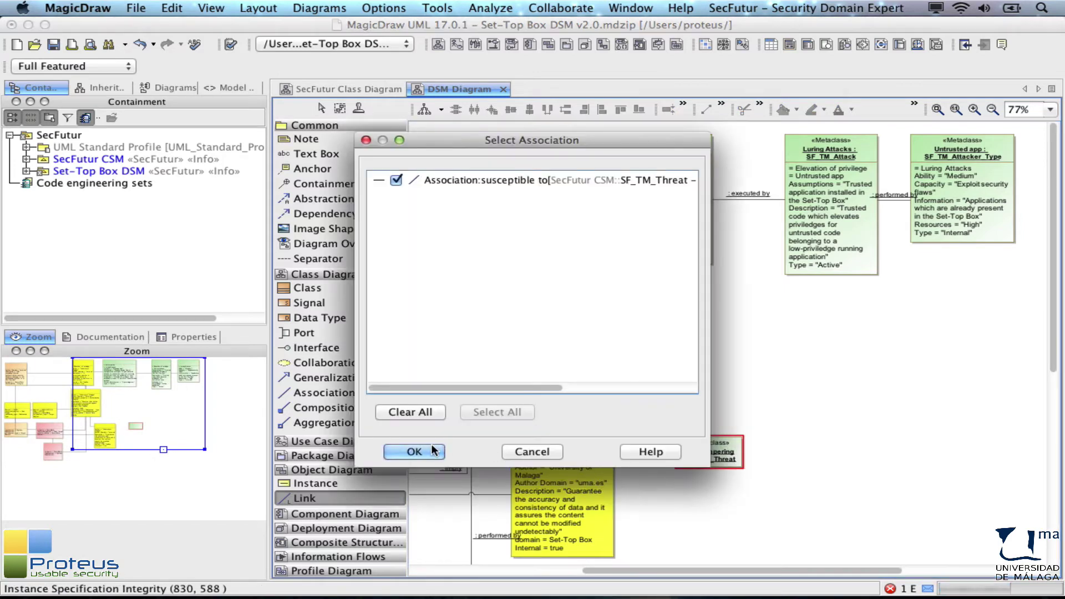
left_click(427, 448)
left_click(371, 452)
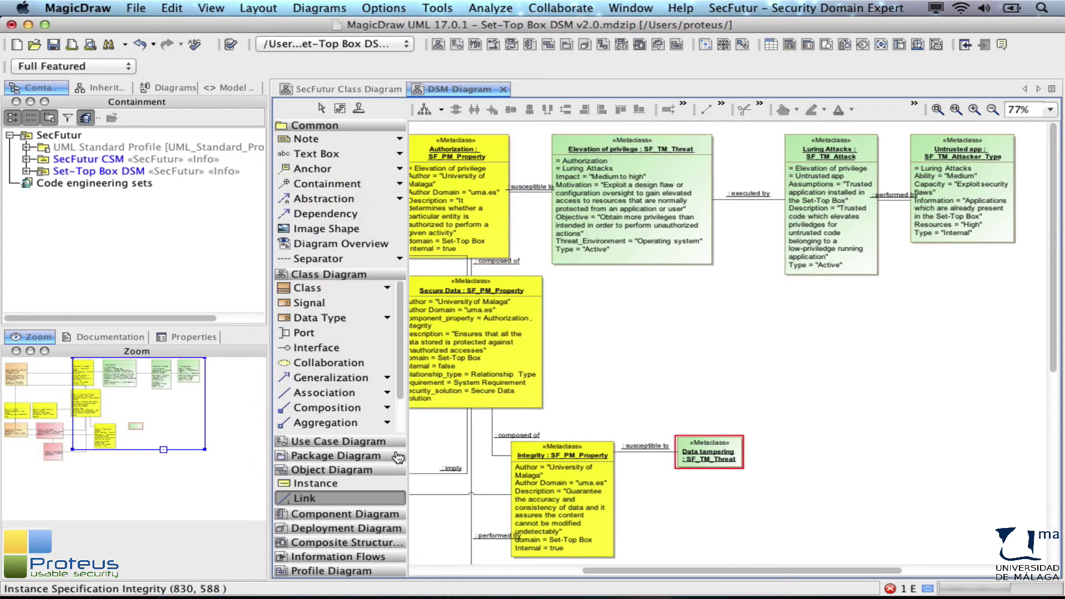
Set the Objective slot of Data tampering to "Malicious modification of data from its original form".
left_click(680, 438)
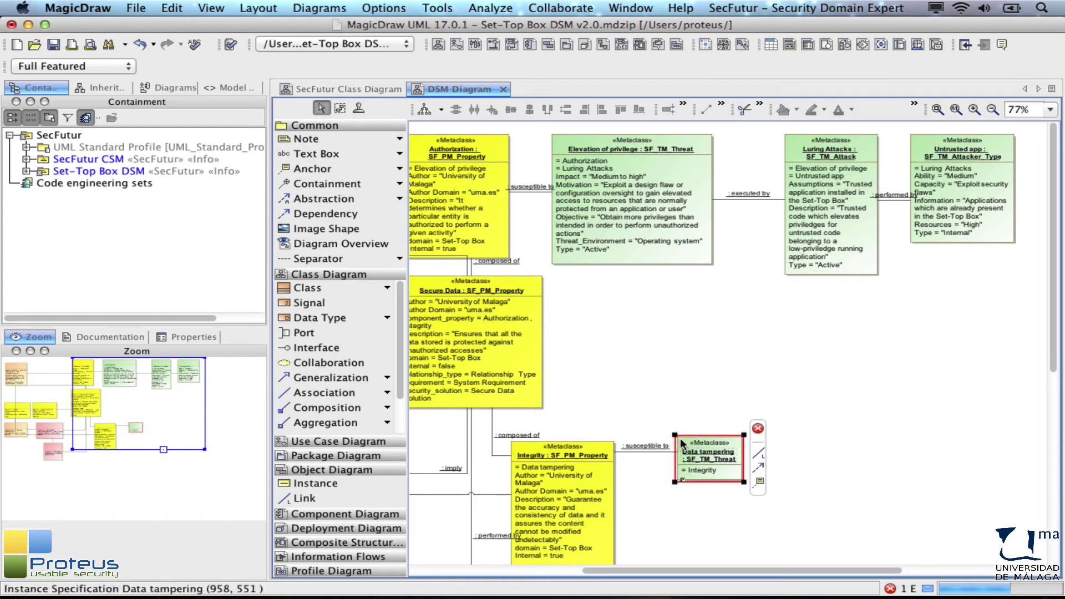
left_click_drag(681, 437, 683, 440)
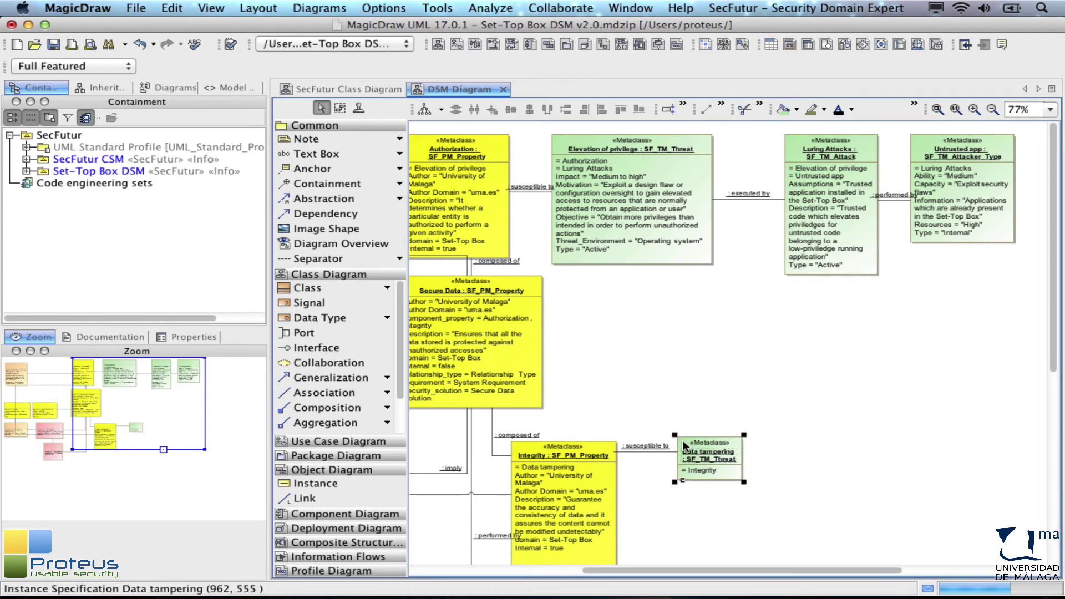
double_click(683, 440)
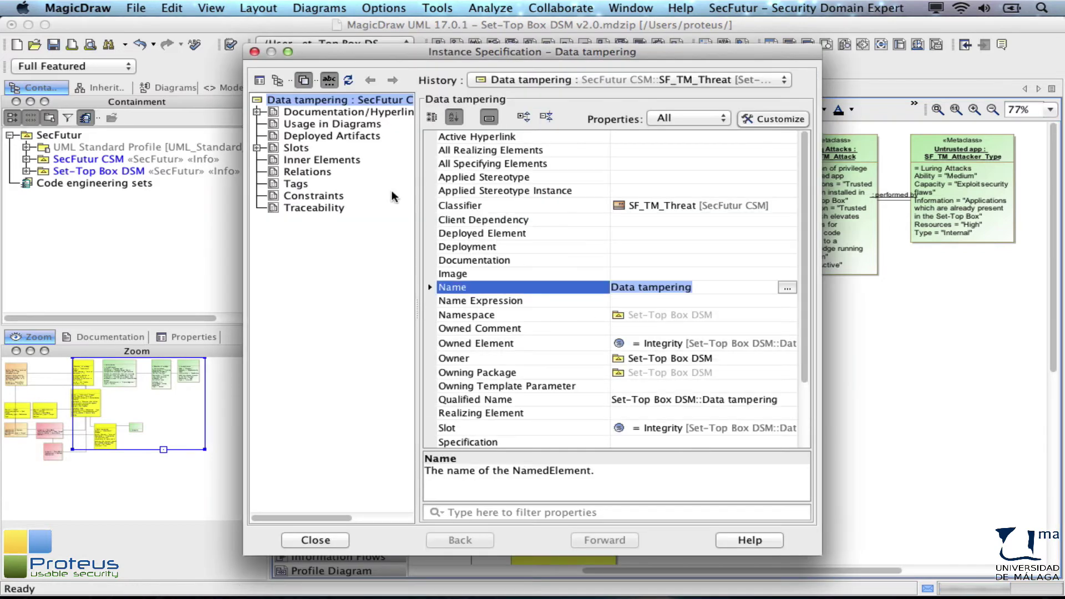
left_click(295, 149)
left_click(462, 213)
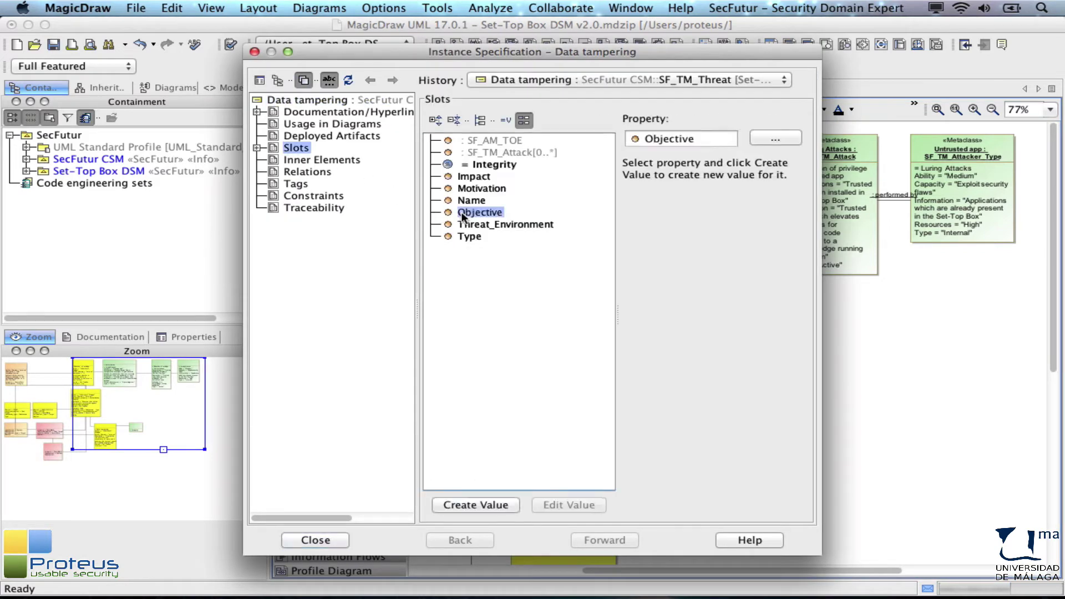
double_click(462, 213)
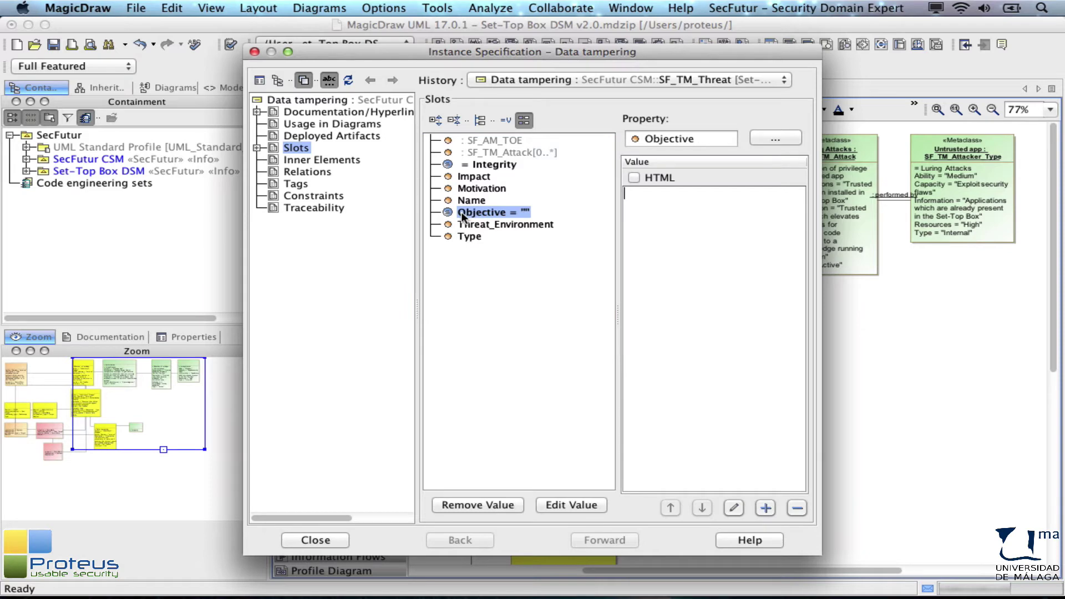
type("Malicious modification of data from its original form")
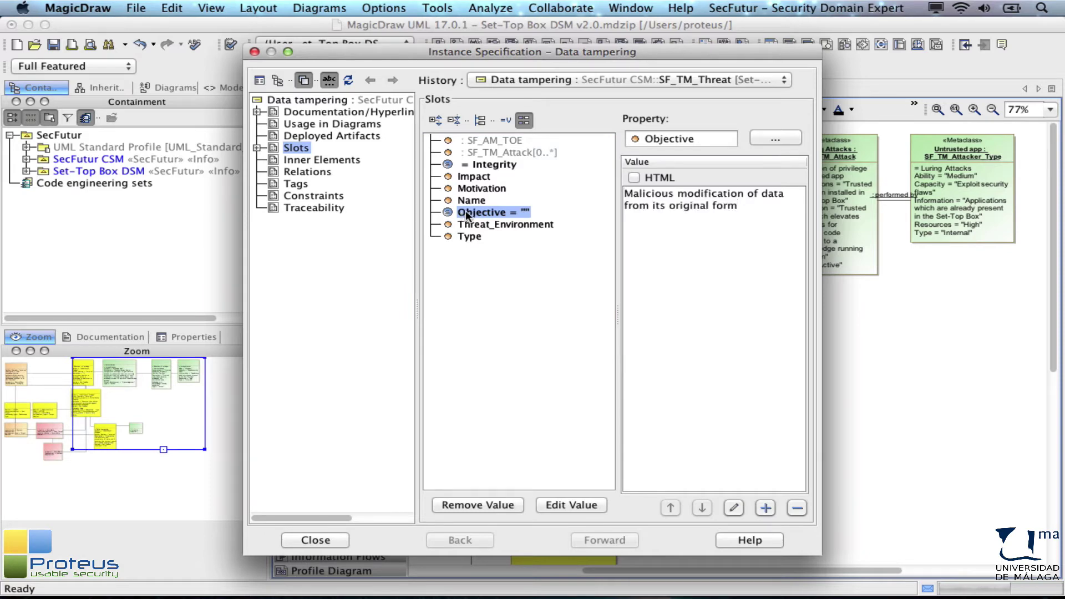
Set Data tampering's Type slot to "Active" and its Threat_Environment slot to "Operating System".
left_click(469, 236)
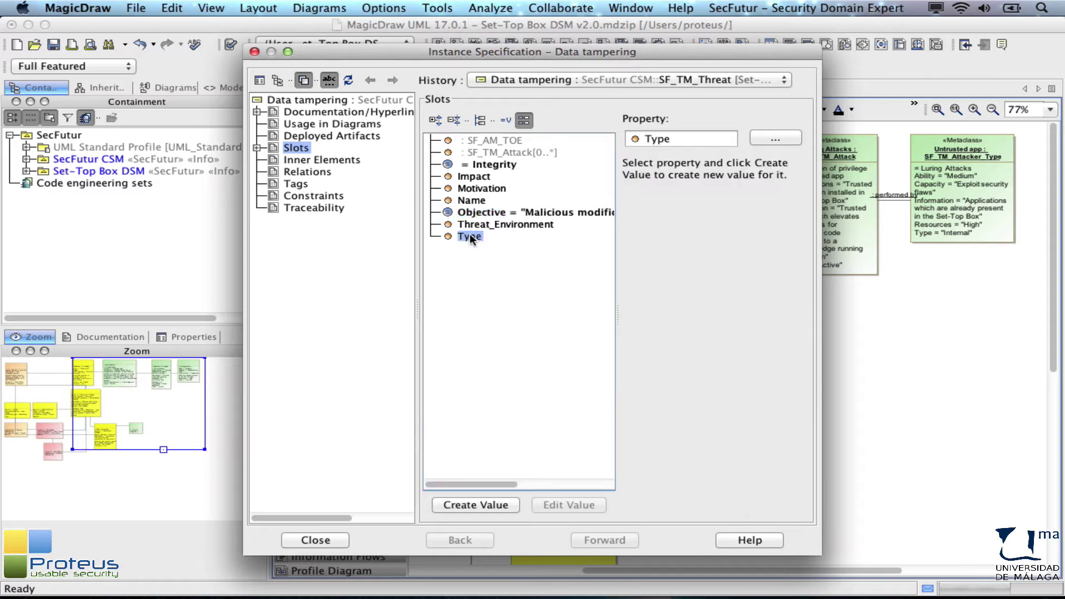
double_click(469, 236)
type("Ac")
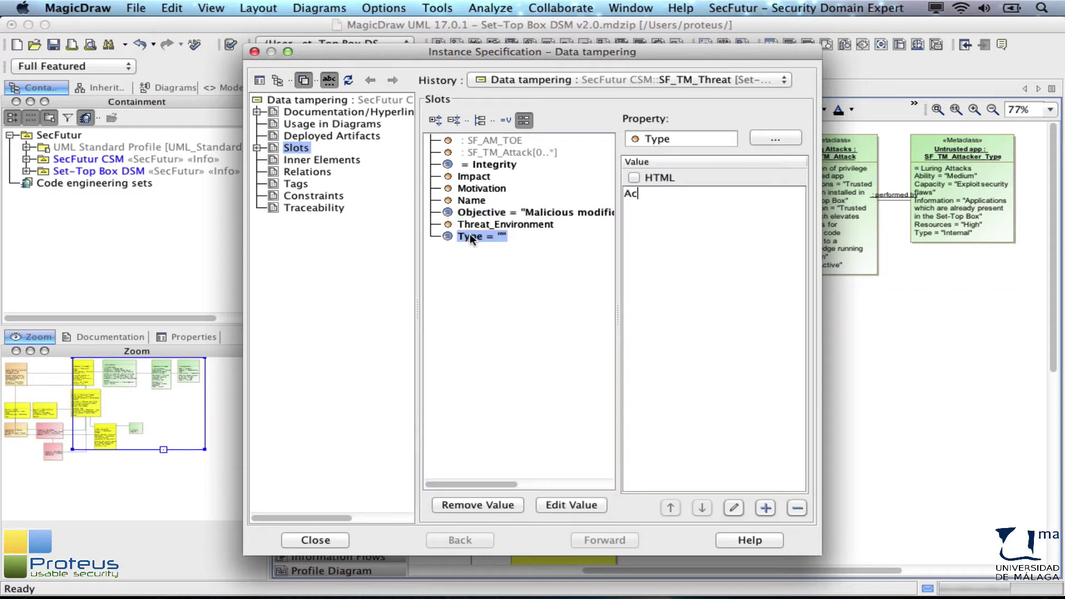
type("tive")
double_click(479, 226)
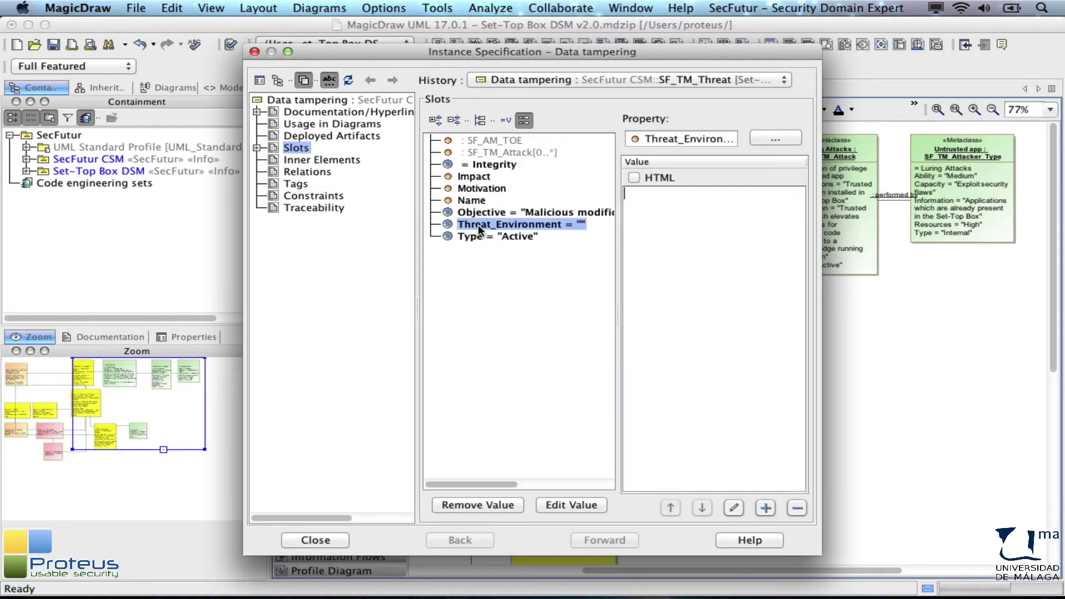
type("Operating Syste")
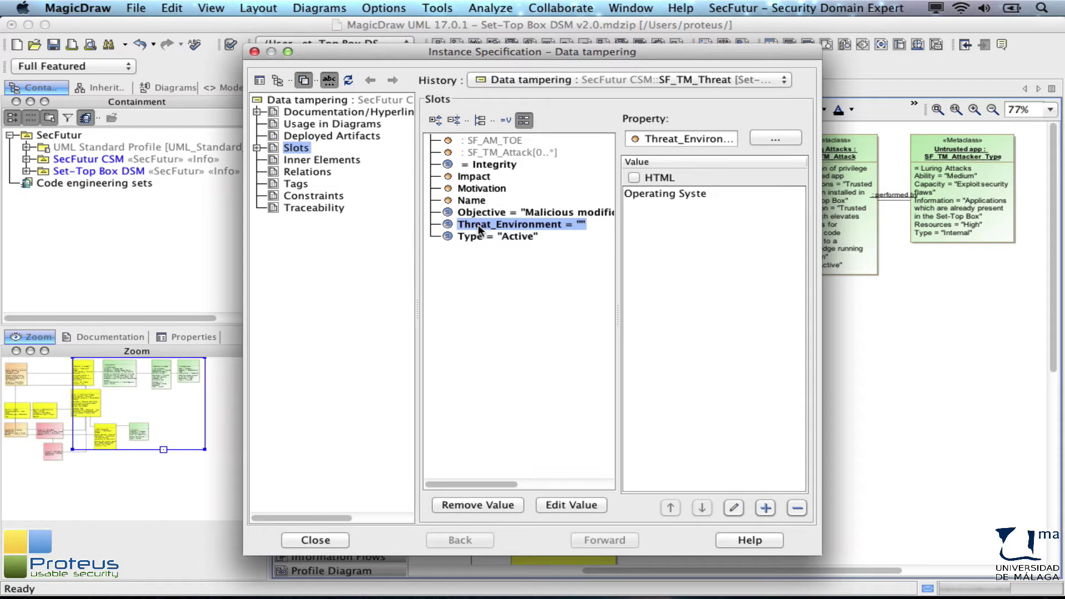
type("m")
Set Data tampering's Impact slot to "Very high" and its Motivation slot to "Spoof the original identity of an high-privileged application".
double_click(448, 176)
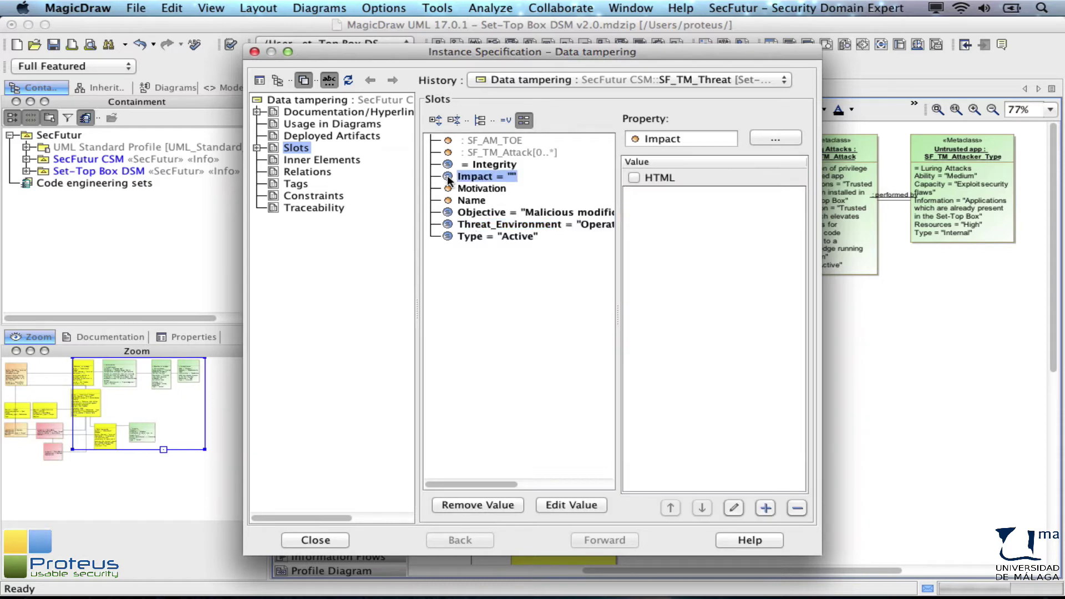
type("Very high")
double_click(451, 189)
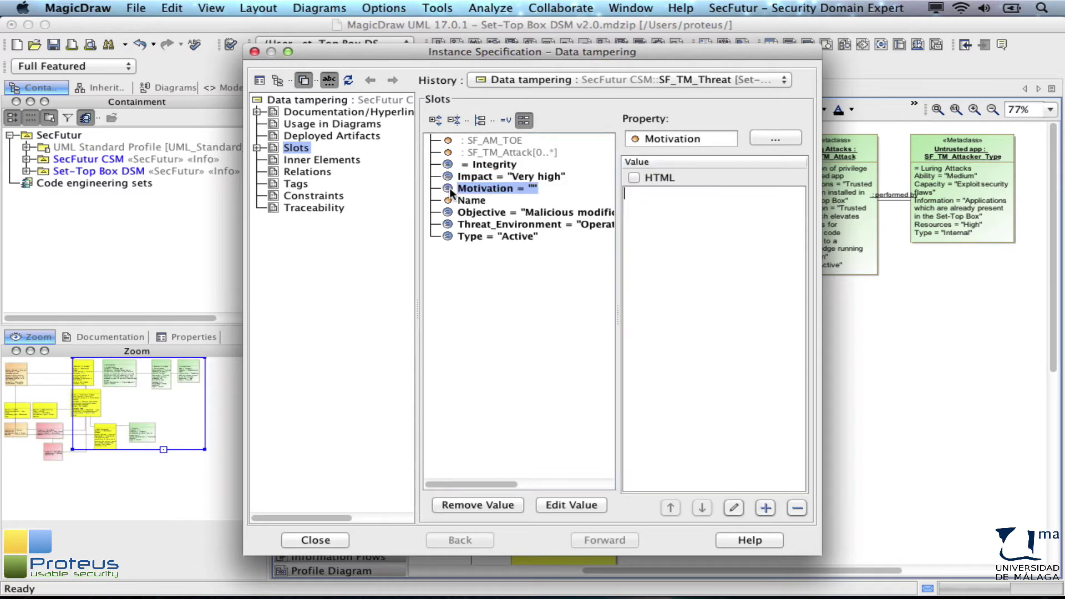
type("Spoof the original identity of an high-privileged application")
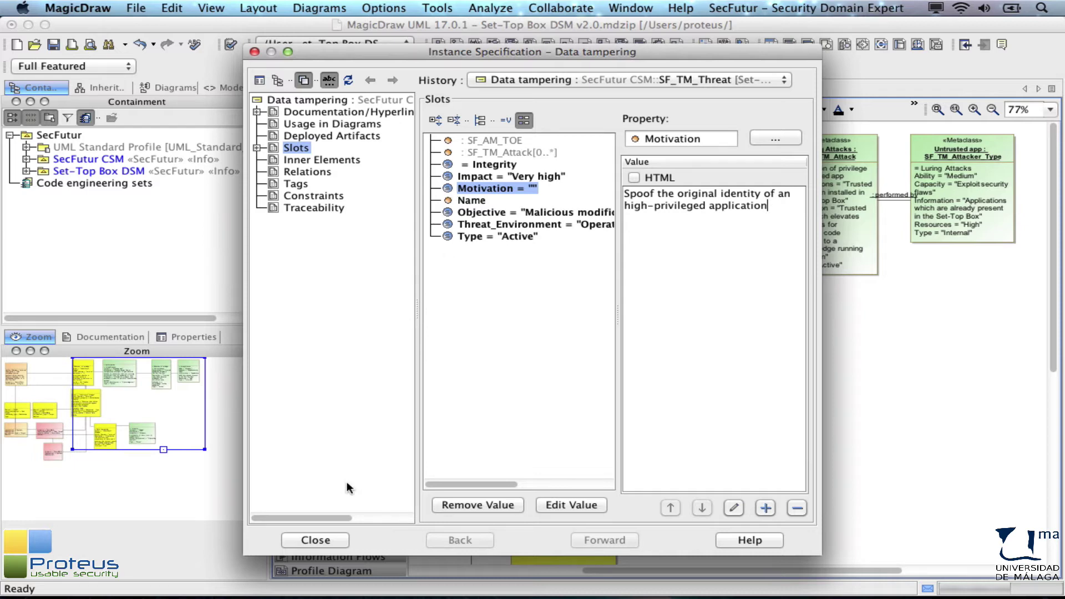
left_click(339, 540)
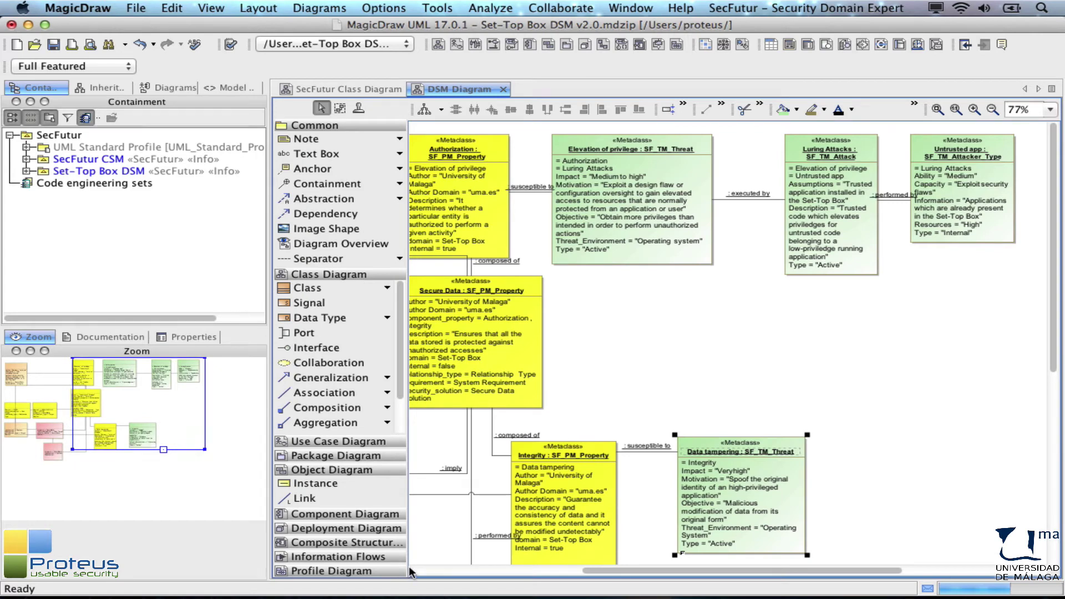
Place a new instance below Luring Attacks with SF_TM_Attack as its classifier and name it "Interception of data".
left_click(334, 486)
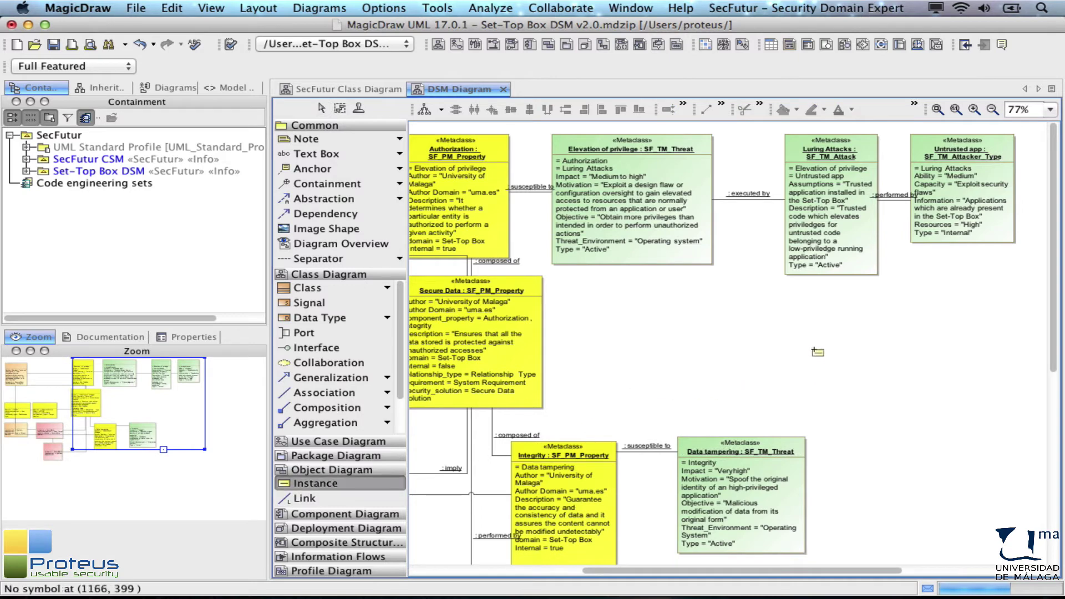
left_click(821, 326)
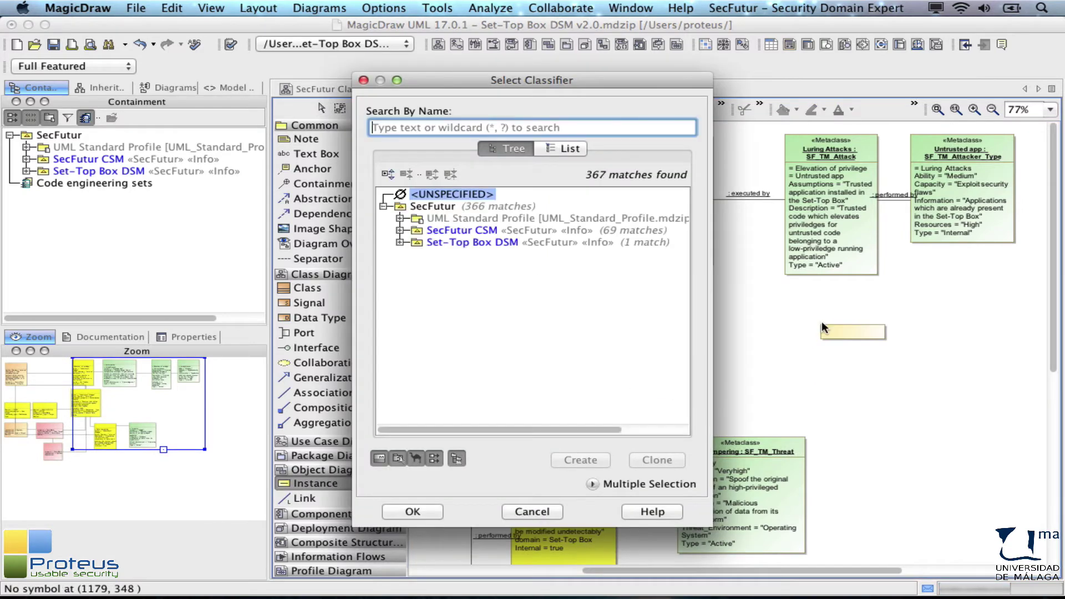
type("sf_tm_")
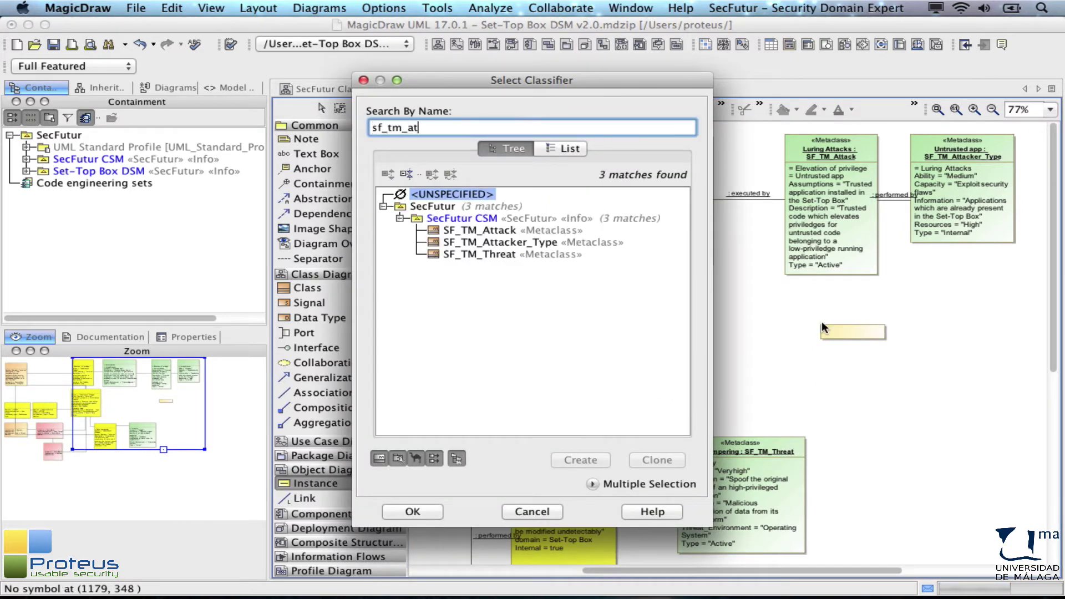
type("at")
left_click(487, 231)
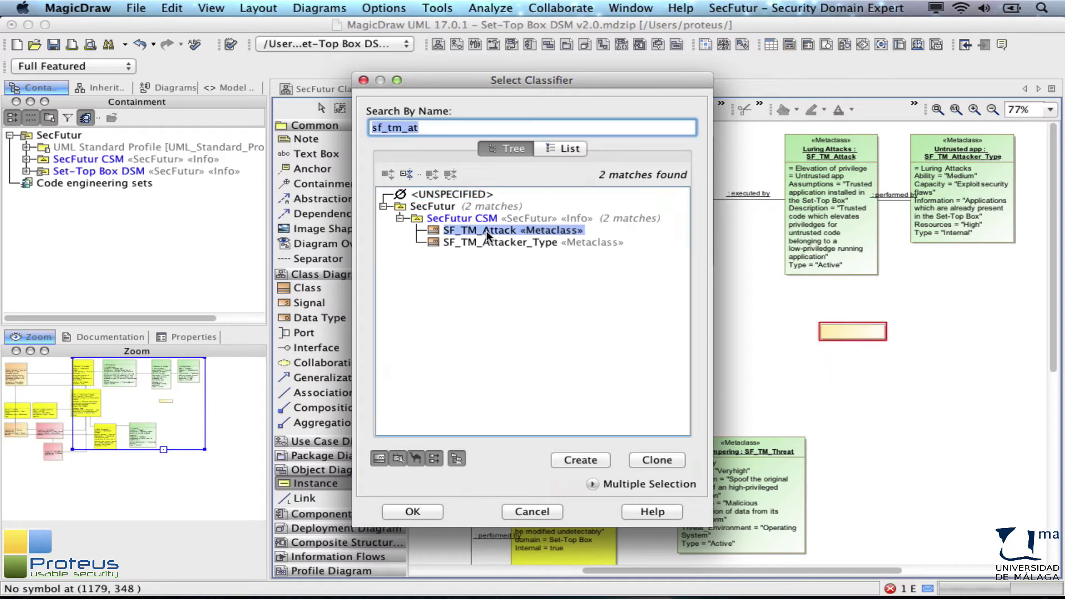
key("Return")
type("Inter")
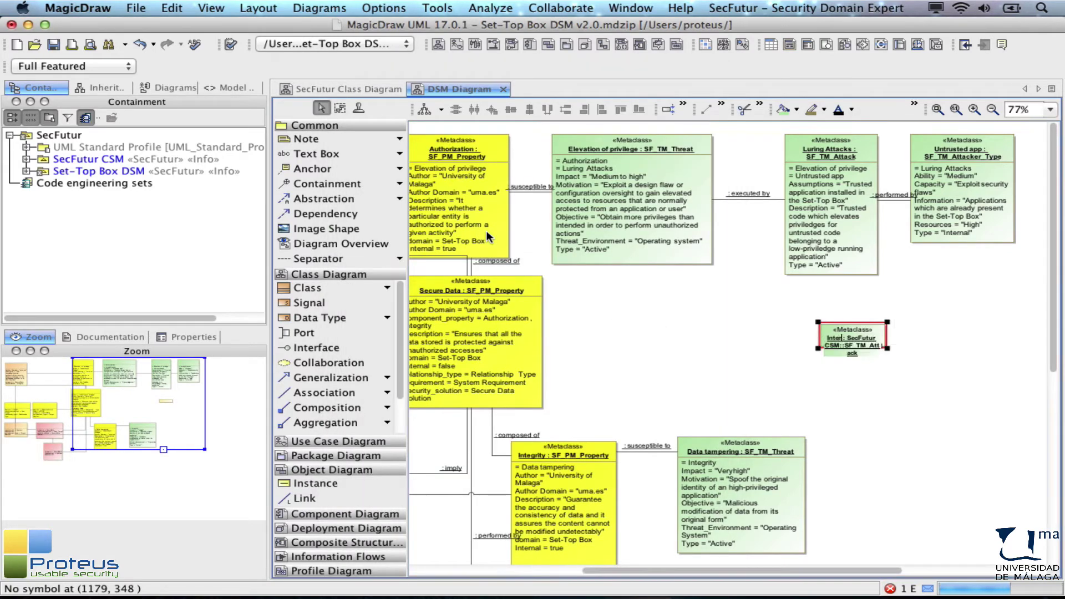
type("ception of d")
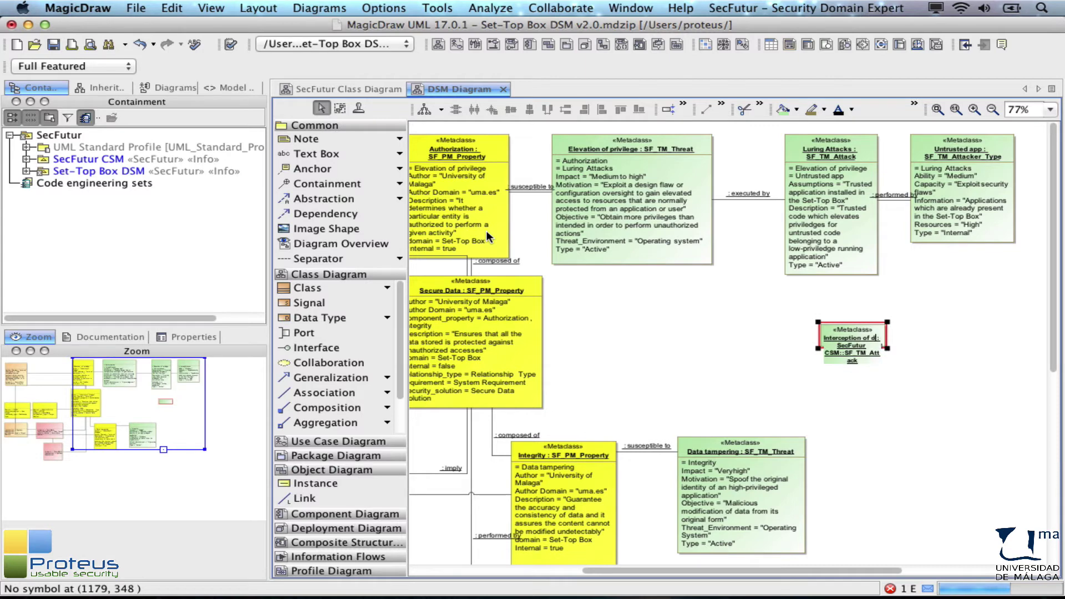
type("ata")
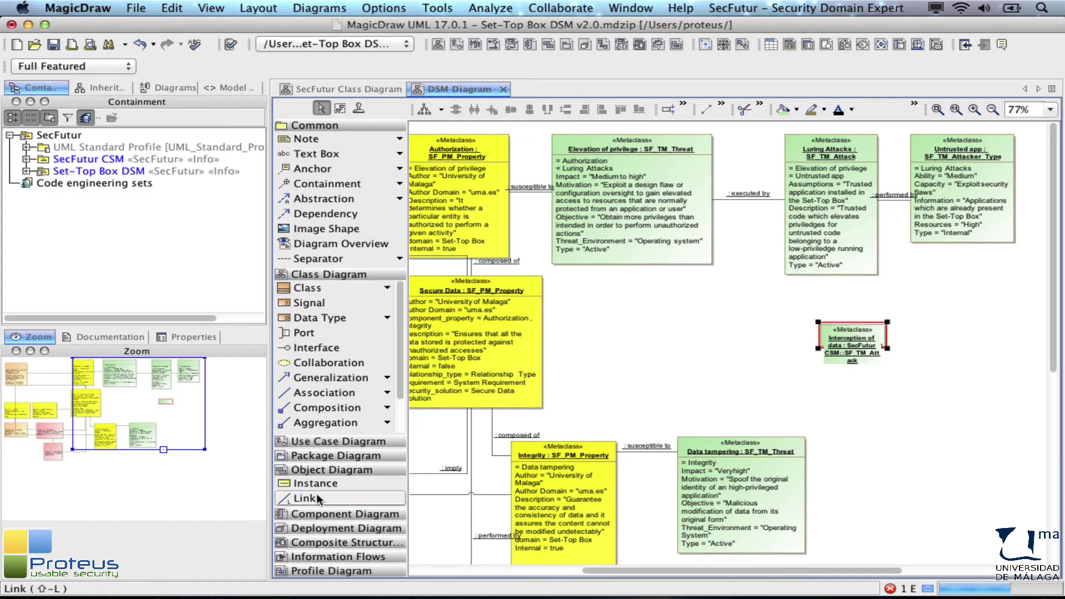
Link Data tampering to Interception of data with the "executed by" association and create the corresponding slots in both instances.
left_click(316, 494)
left_click_drag(796, 455, 821, 358)
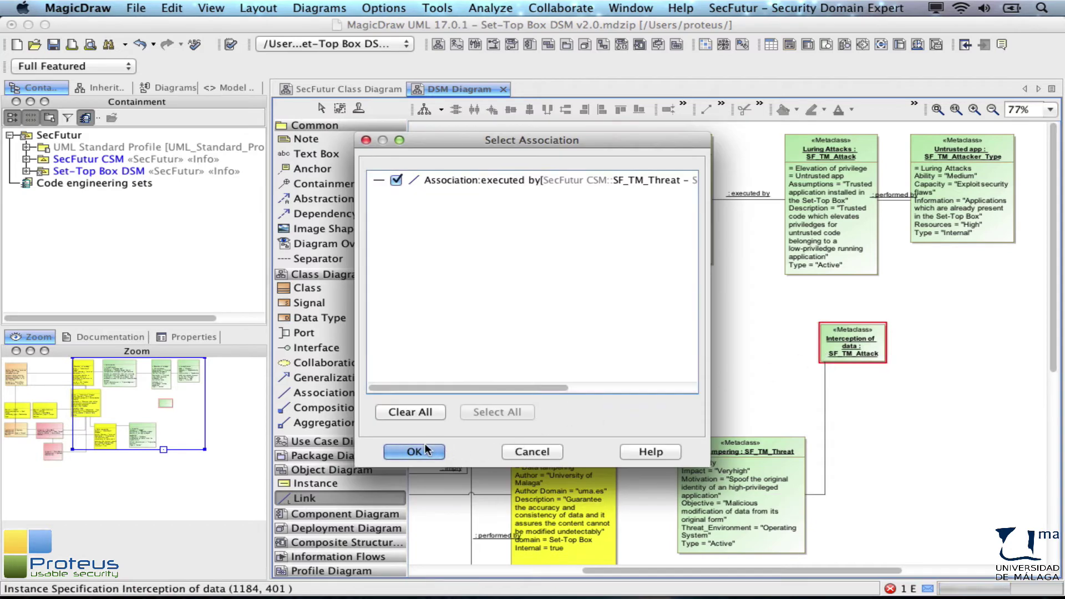
left_click(426, 446)
left_click(367, 447)
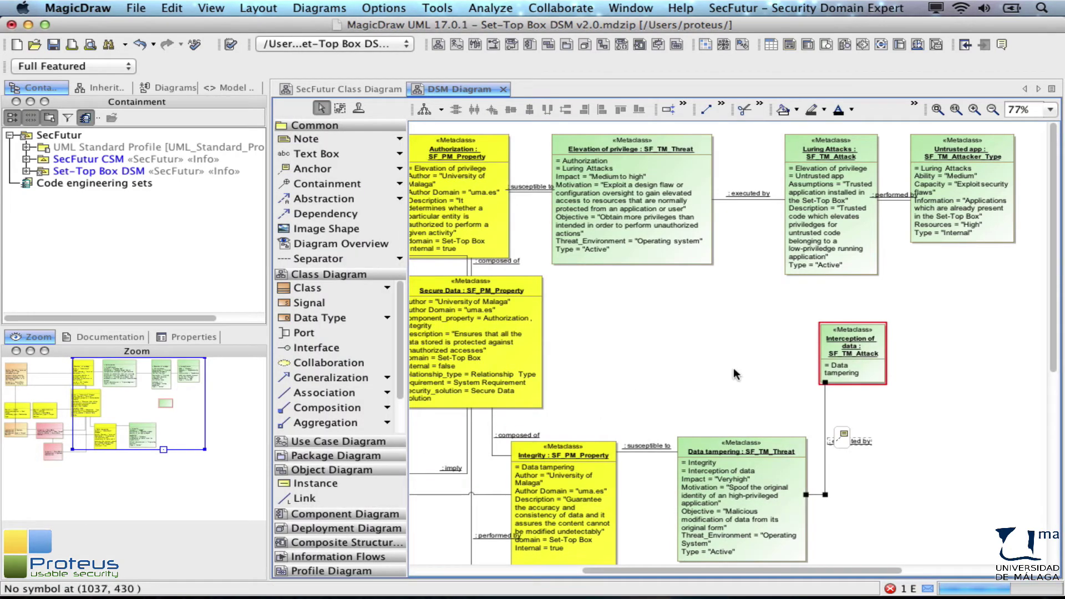
Set the Description slot of Interception of data to "The application modifies transmitted data in the device".
double_click(823, 326)
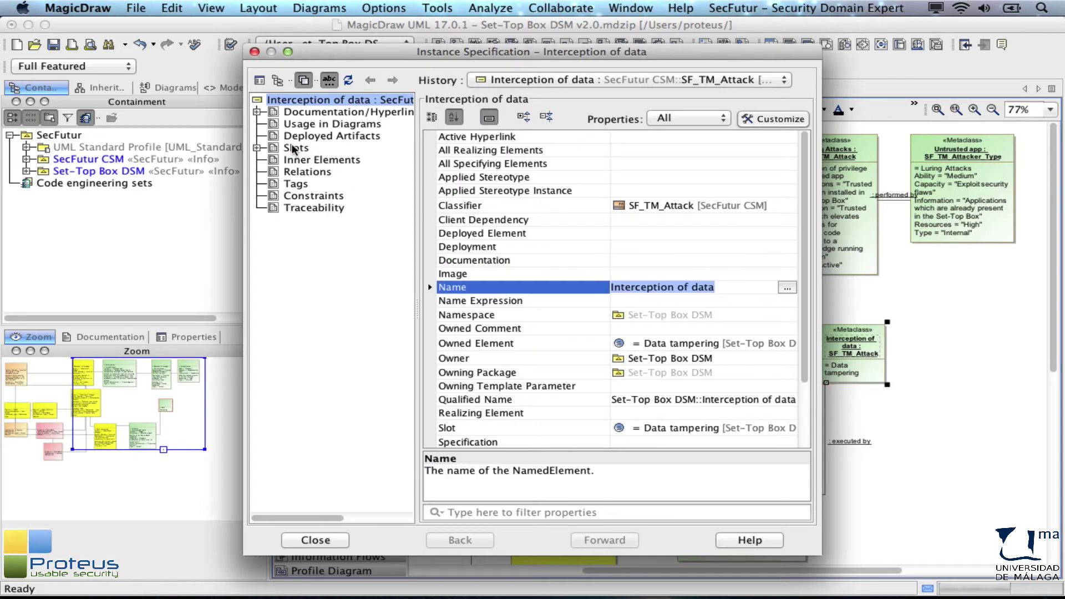
left_click(295, 149)
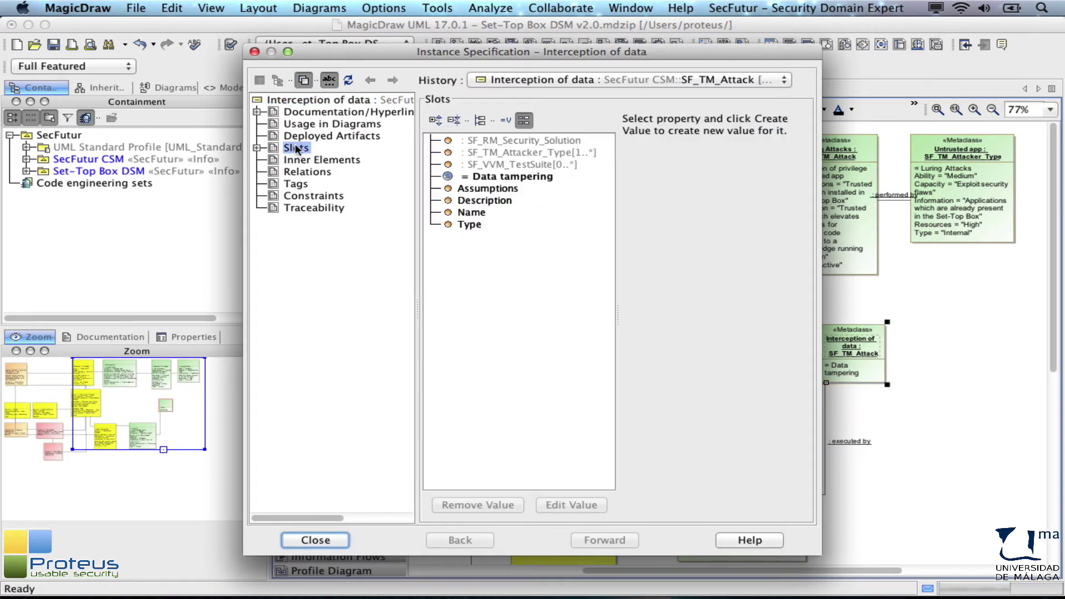
double_click(471, 203)
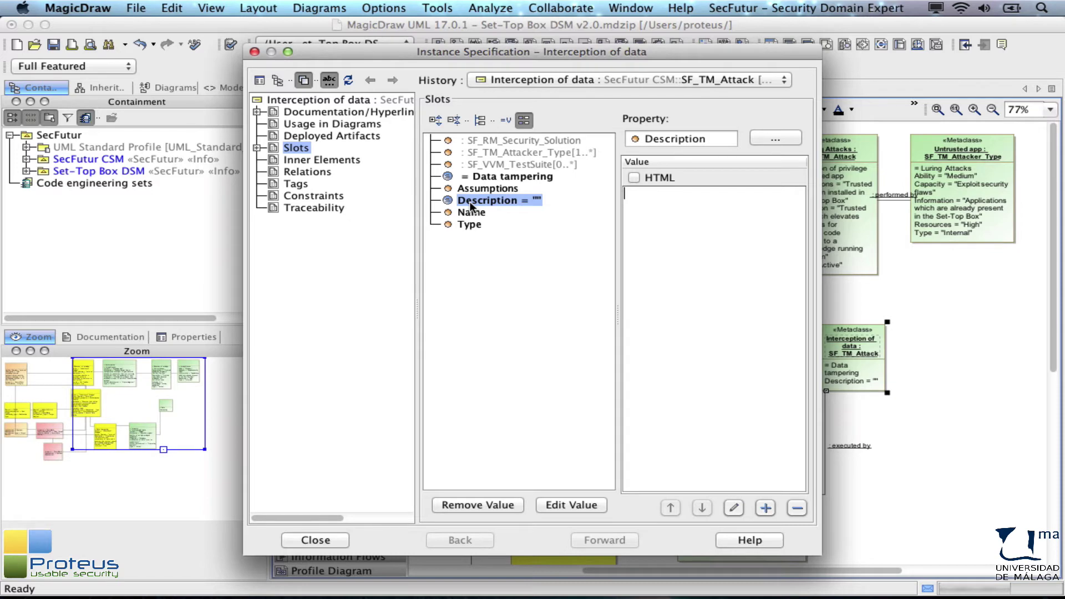
type("The application modifies transmitted data in the device")
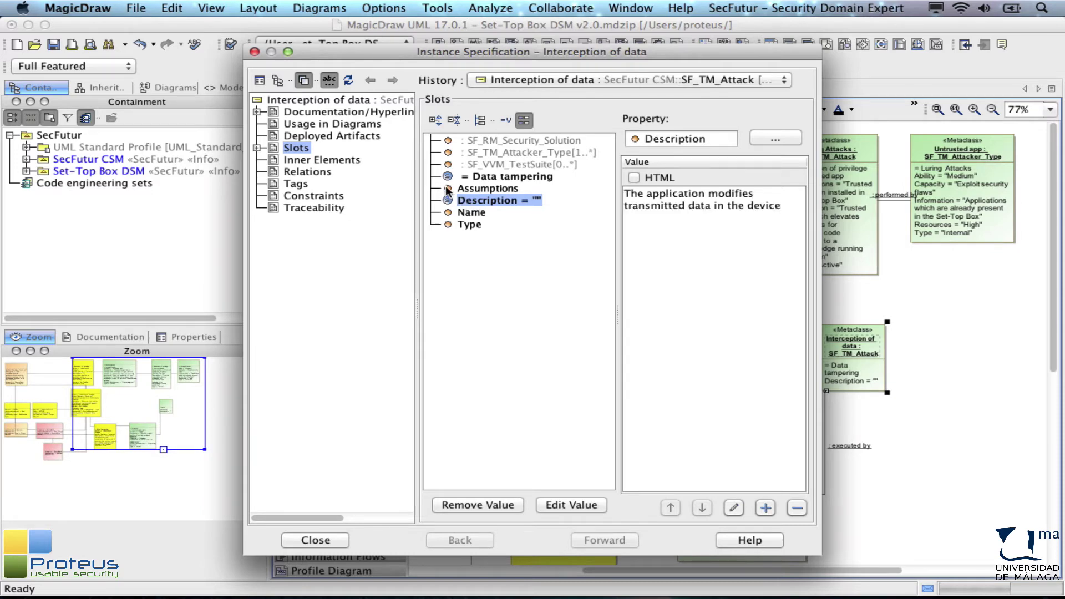
Set the Assumptions slot of Interception of data to "Access to data transmissions" and its Type slot to "Active".
double_click(448, 189)
type("Ac")
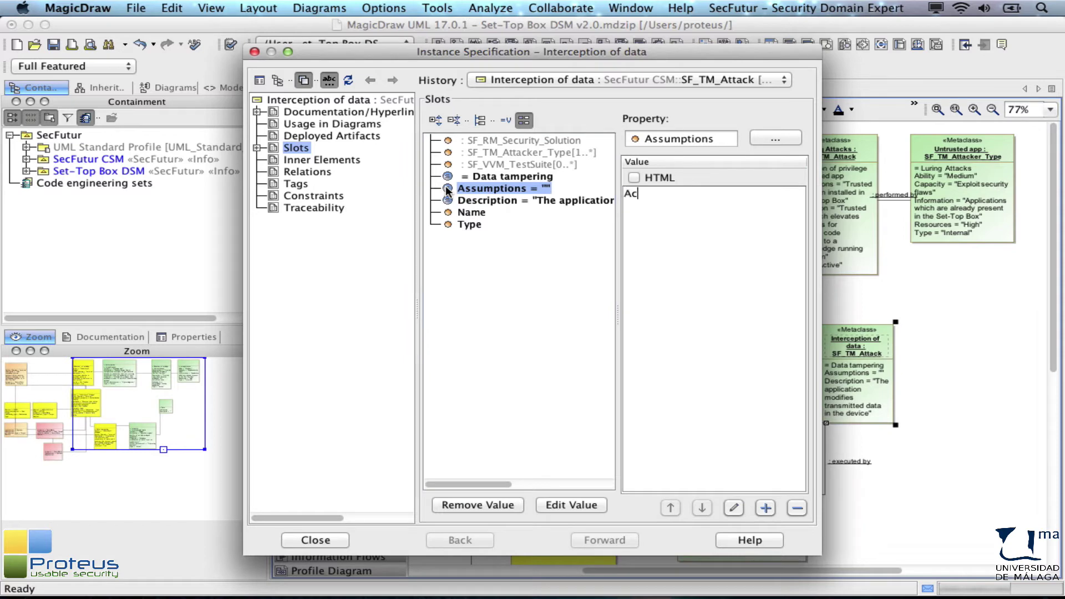
type("cess to data")
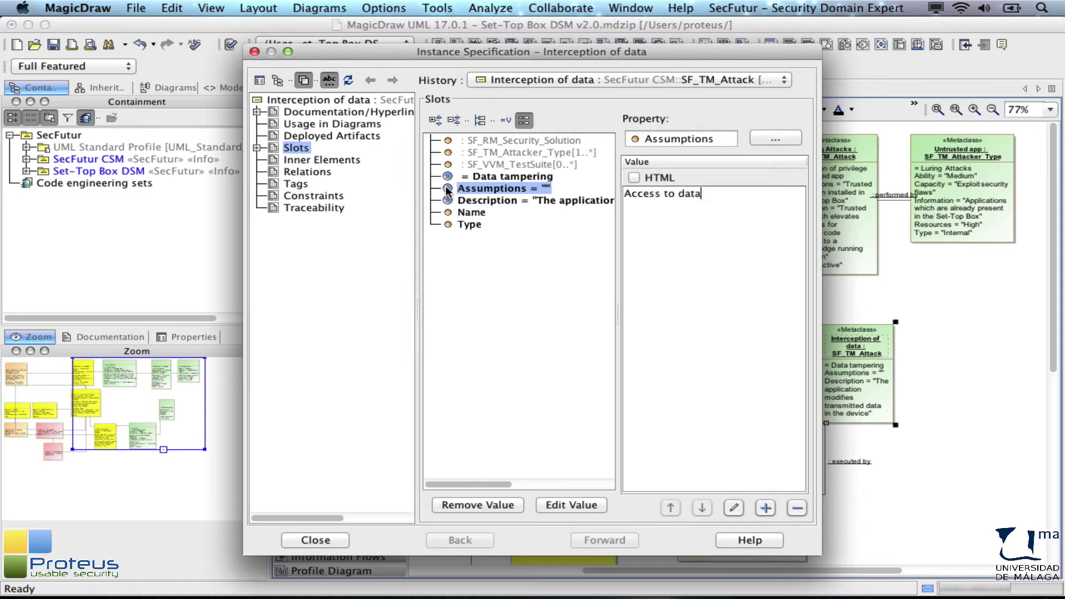
type(" transmissions")
left_click(464, 224)
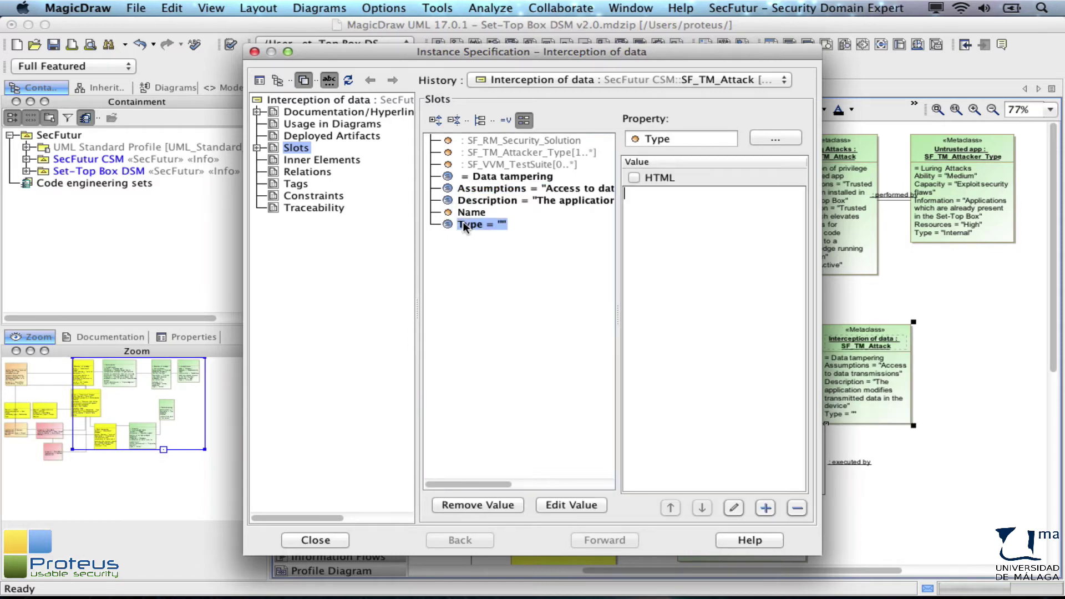
type("Active")
left_click(333, 540)
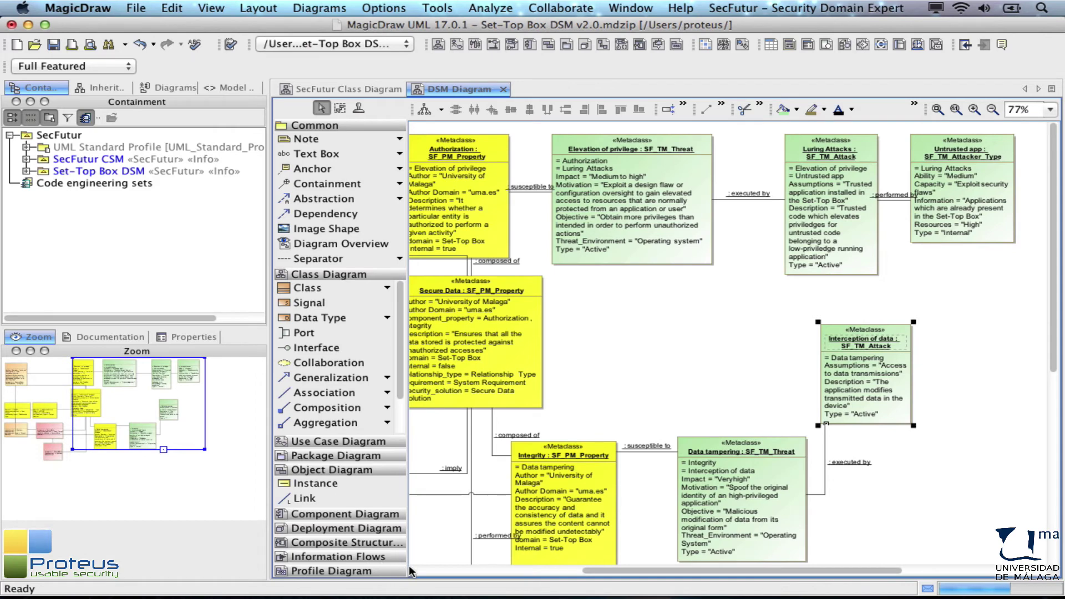
left_click(408, 565)
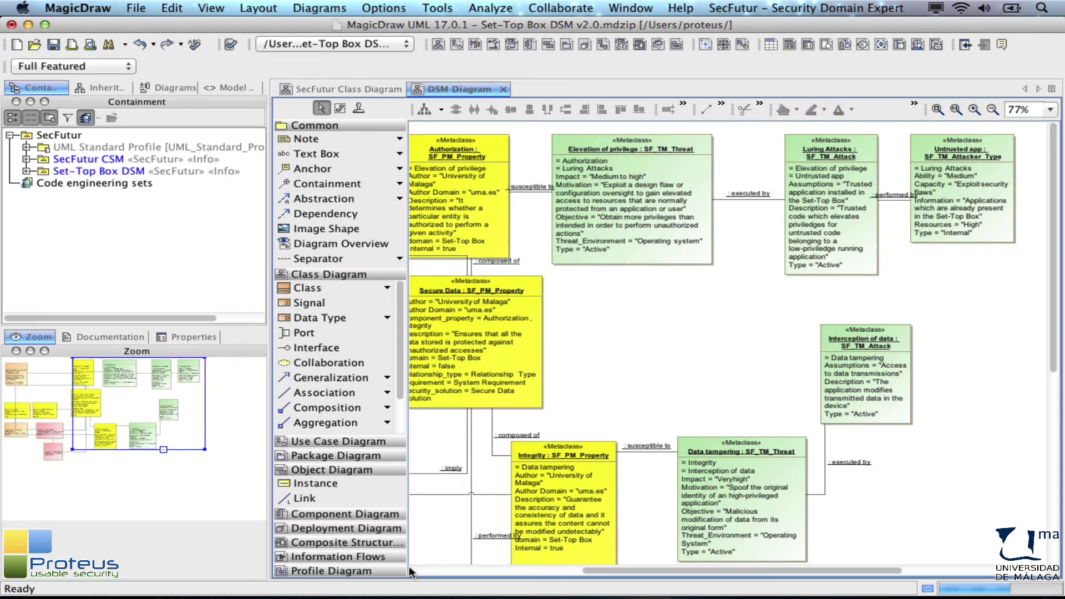
Place a new instance beside Interception of data with SF_TM_Attacker_Type as its classifier and name it "Malicious app".
left_click(315, 483)
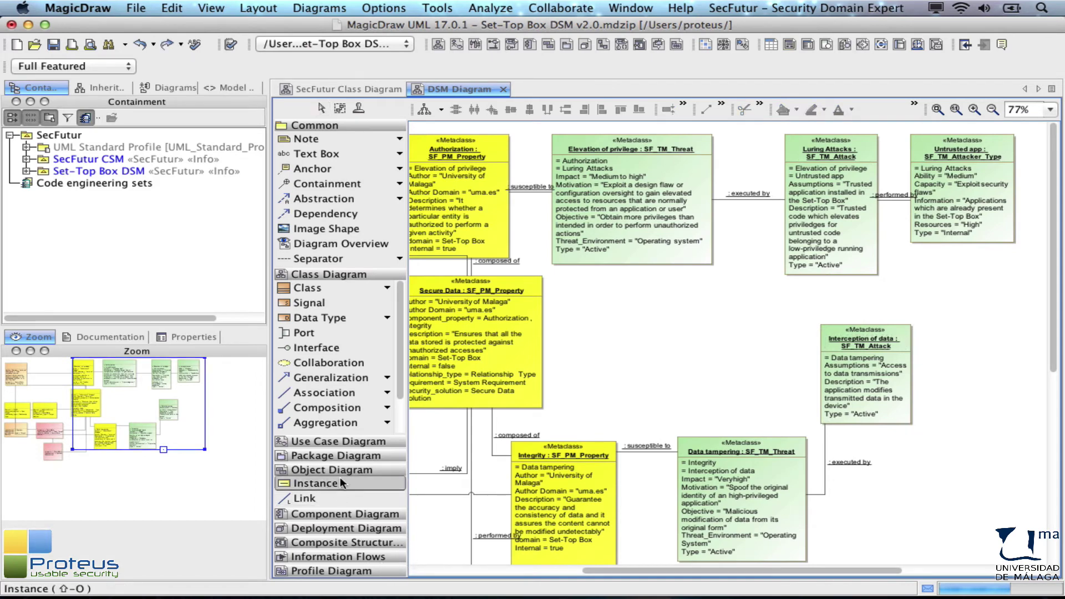
left_click(950, 329)
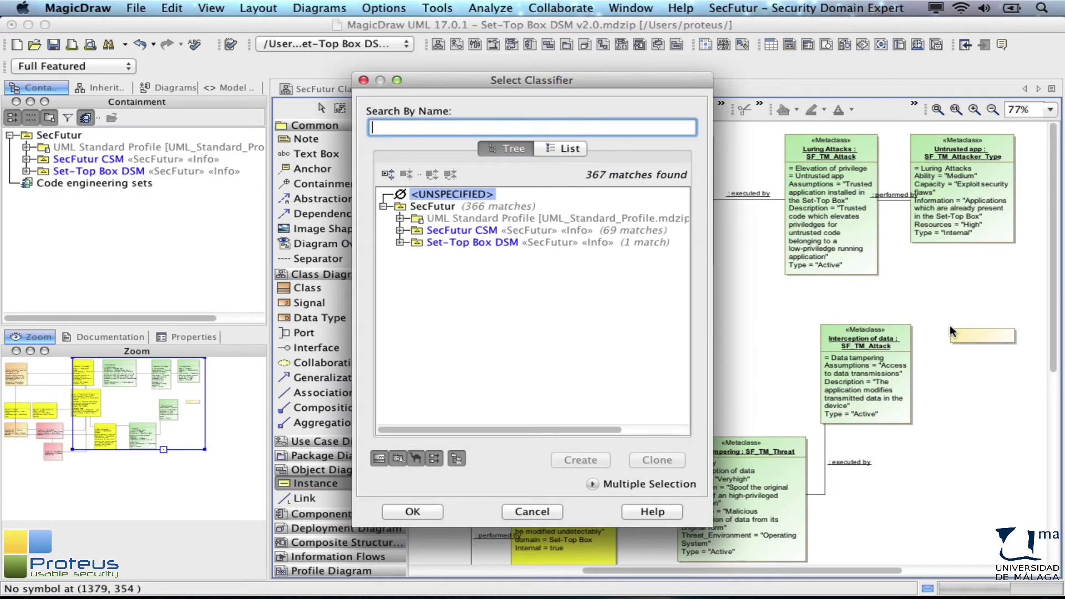
type("sf_tm")
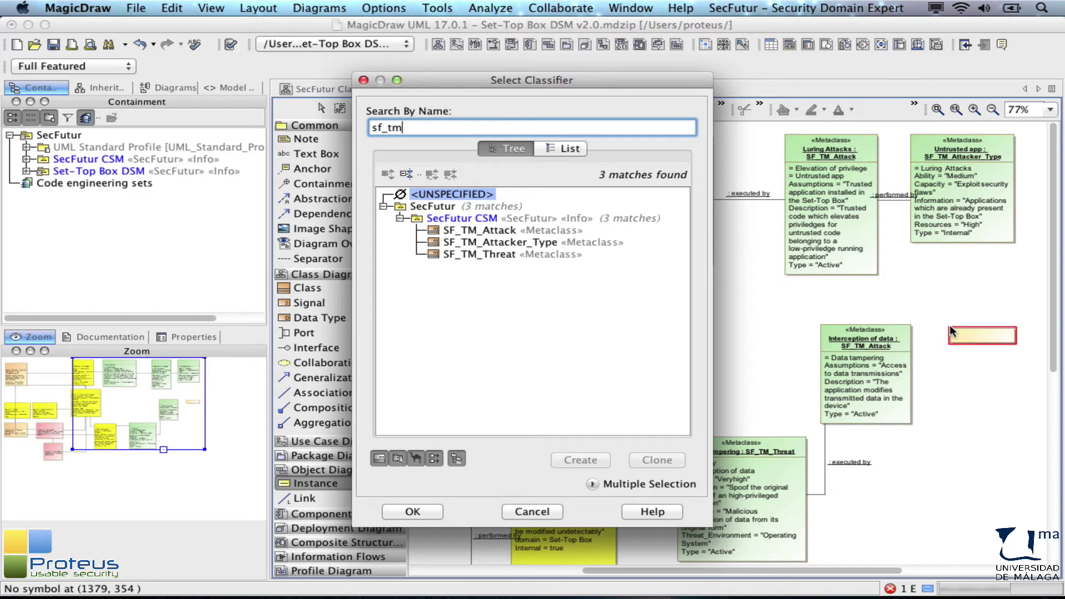
key("Down")
key("Down")
key("Down")
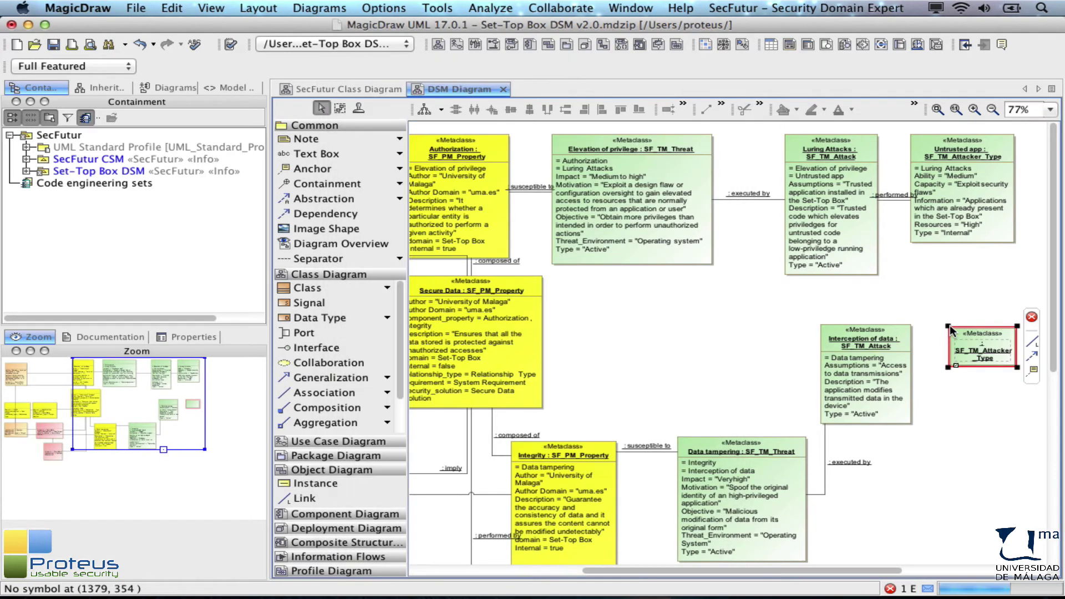
key("Return")
type("Maliciou")
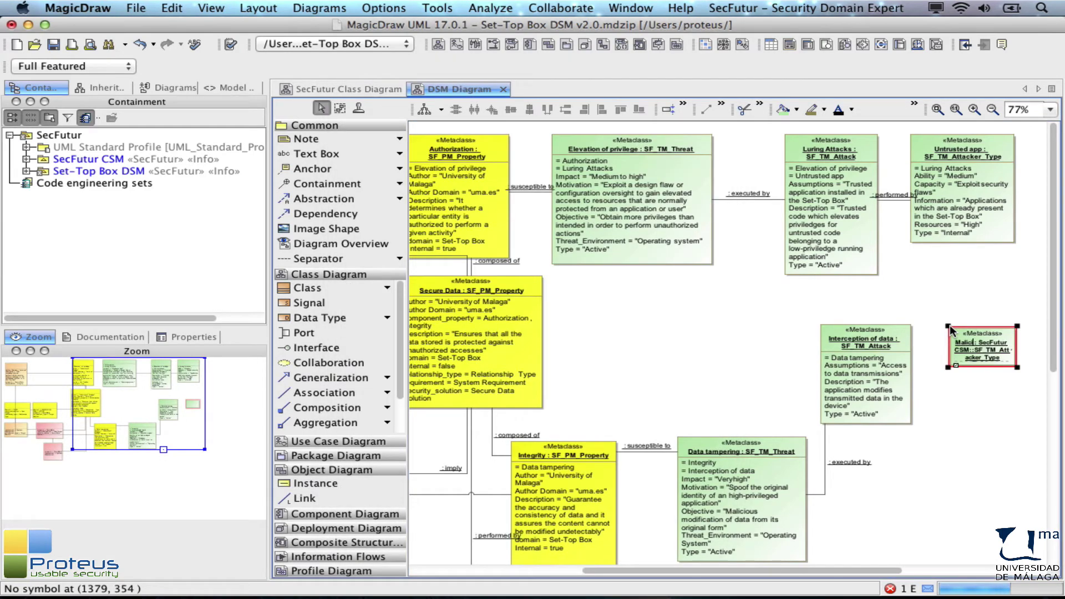
type("s app")
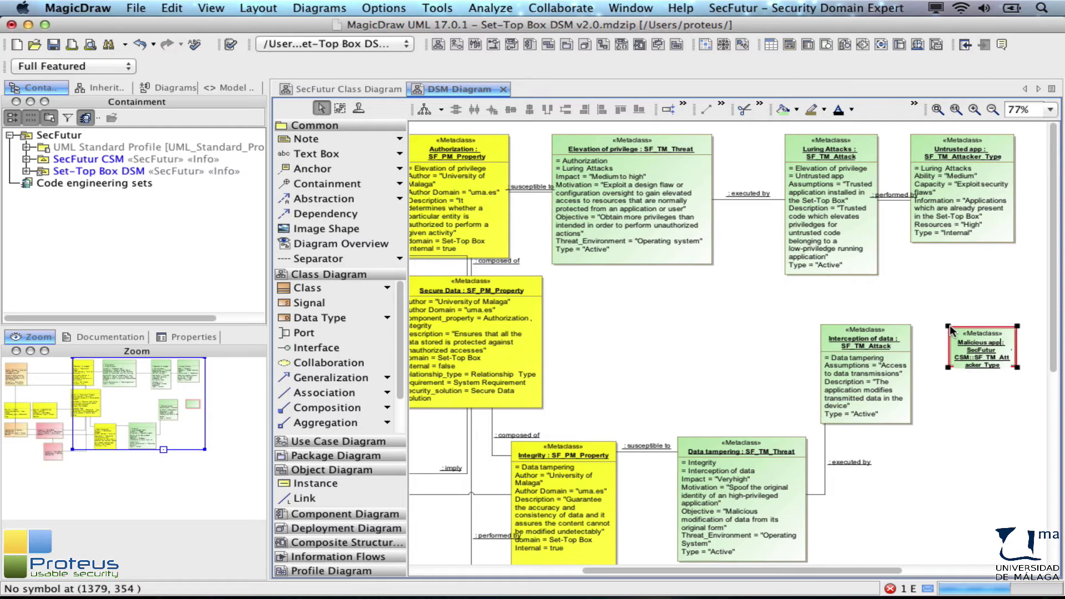
Draw a link from Interception of data to Malicious app for the "performed by" association.
left_click(362, 496)
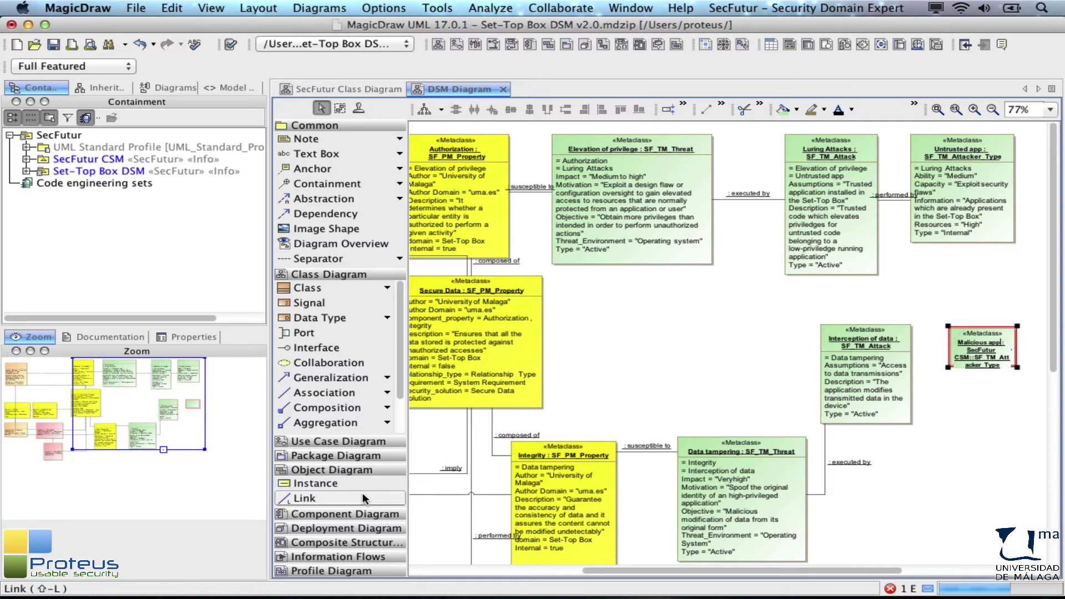
left_click(887, 341)
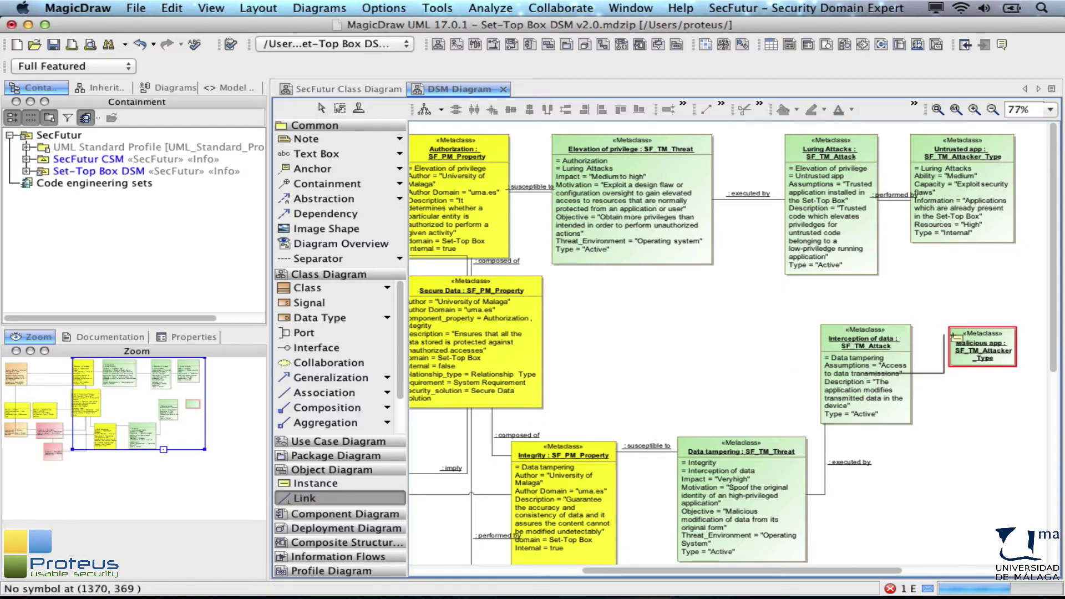
left_click(964, 338)
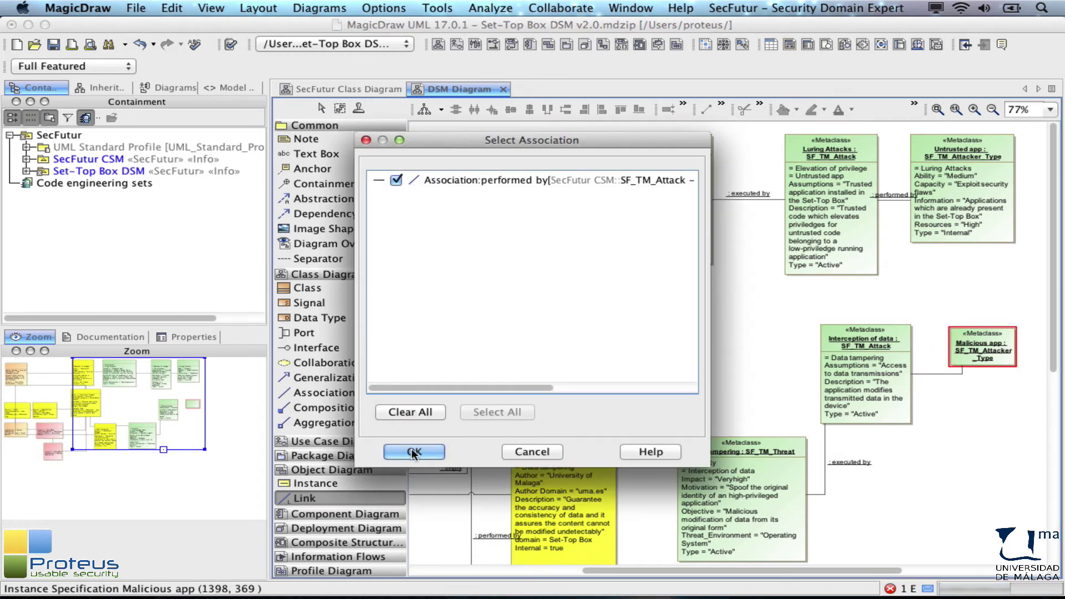